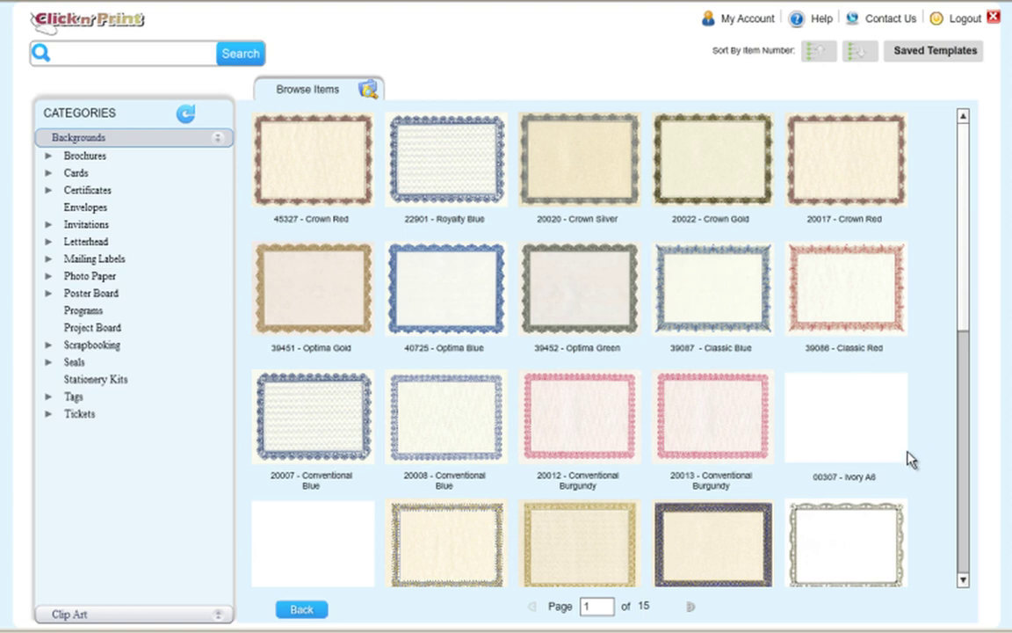
Browse the Cards backgrounds to list the five 8.5"x11" Place Cards designs.
{"action": "left_click", "coordinate": [49, 175]}
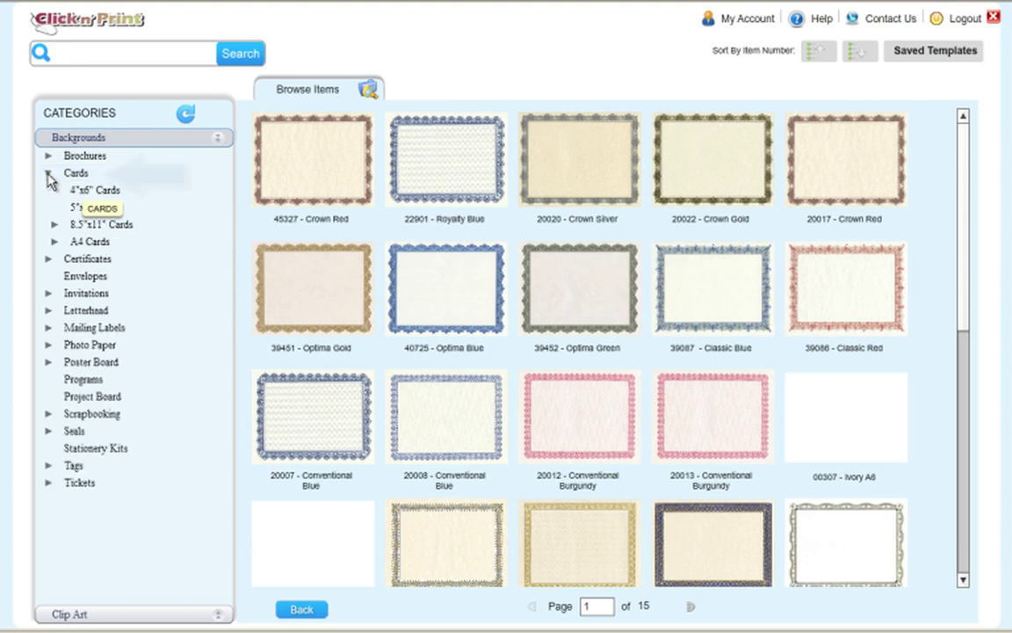
{"action": "left_click", "coordinate": [52, 226]}
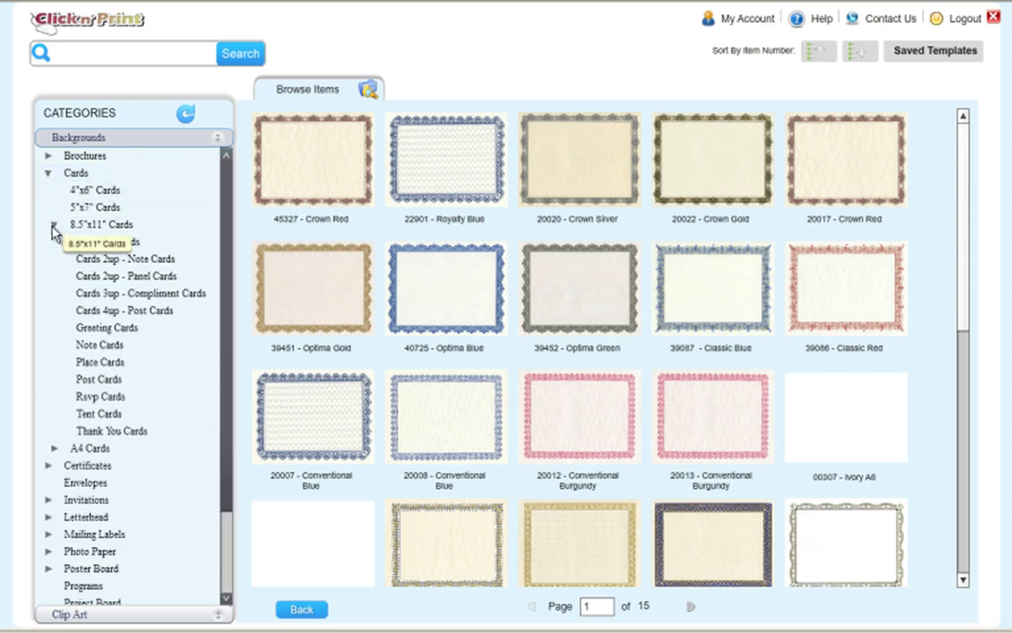
{"action": "left_click", "coordinate": [109, 369]}
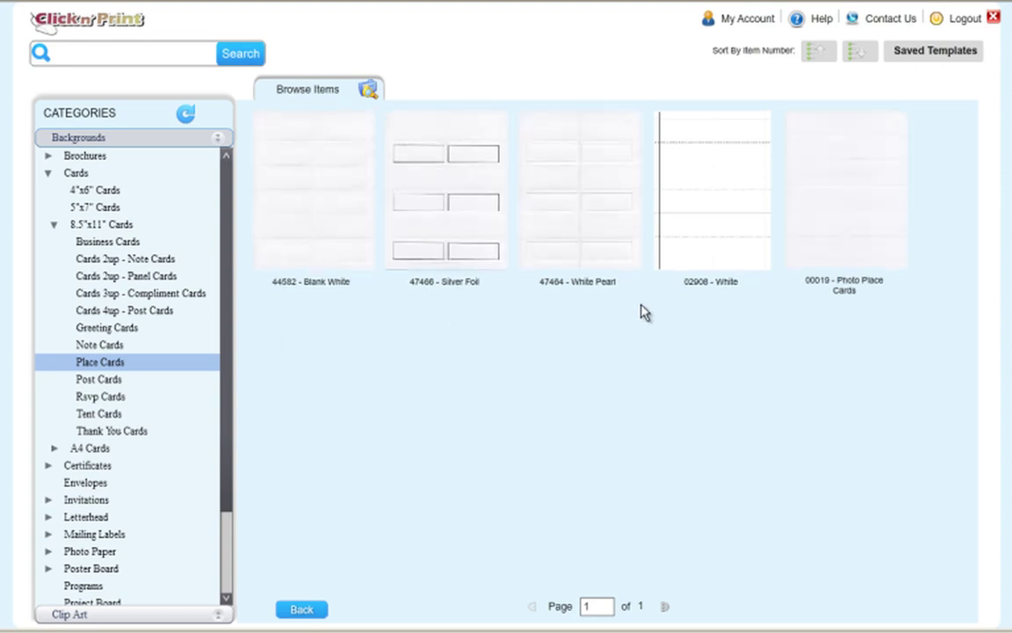
Start a design on the 44582 Blank White place-card sheet, skipping the information message.
{"action": "left_click", "coordinate": [332, 199]}
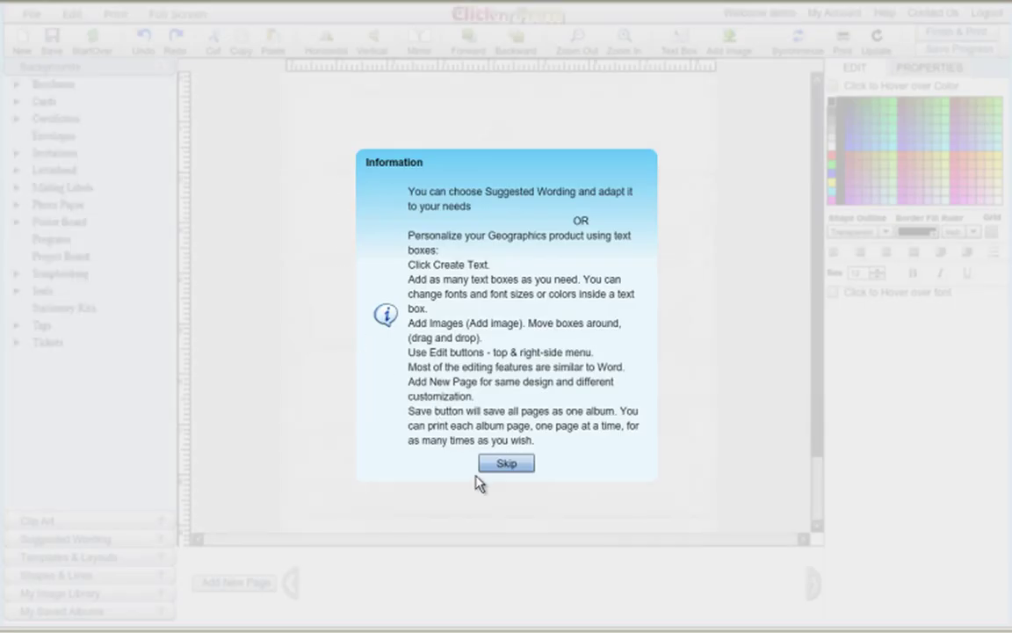
{"action": "left_click", "coordinate": [505, 465]}
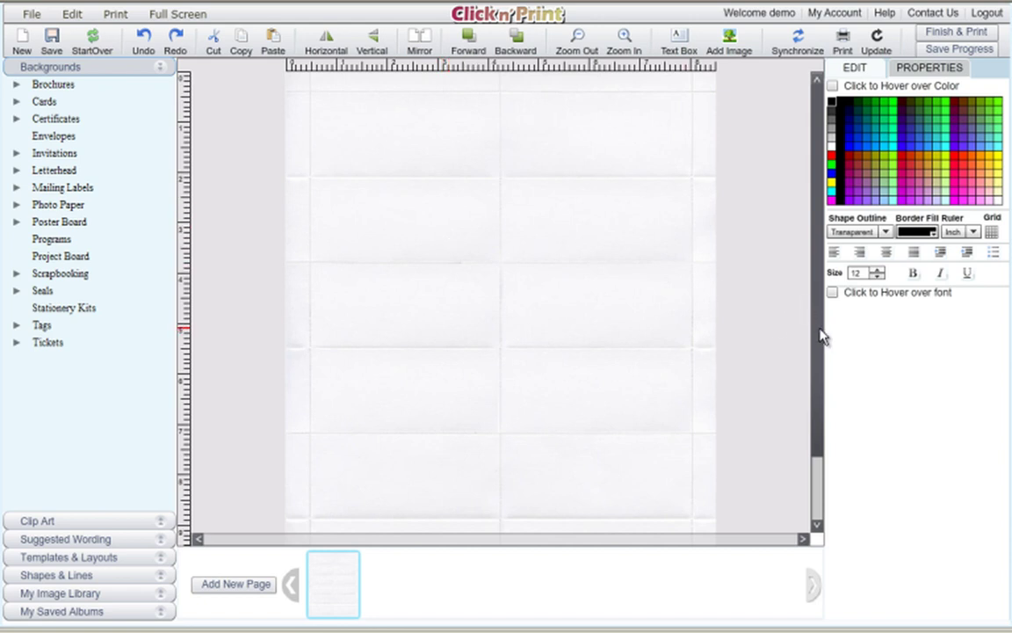
{"action": "mouse_move", "coordinate": [817, 291]}
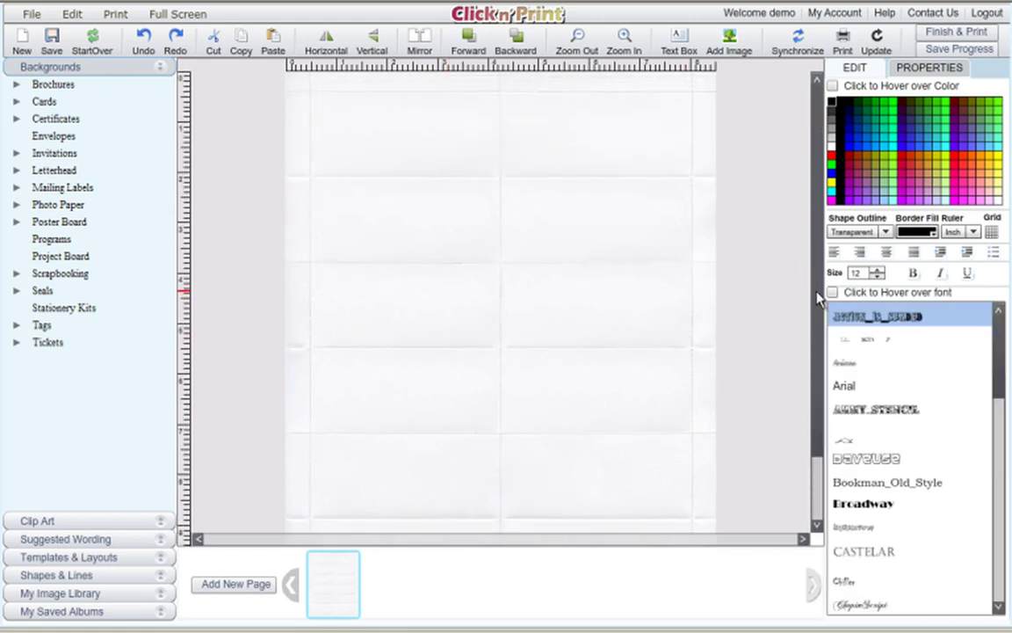
{"action": "left_click", "coordinate": [627, 40]}
{"action": "left_click", "coordinate": [580, 39]}
Apply the Place Cards Template so every card reads Name and Table No.
{"action": "left_click", "coordinate": [164, 560]}
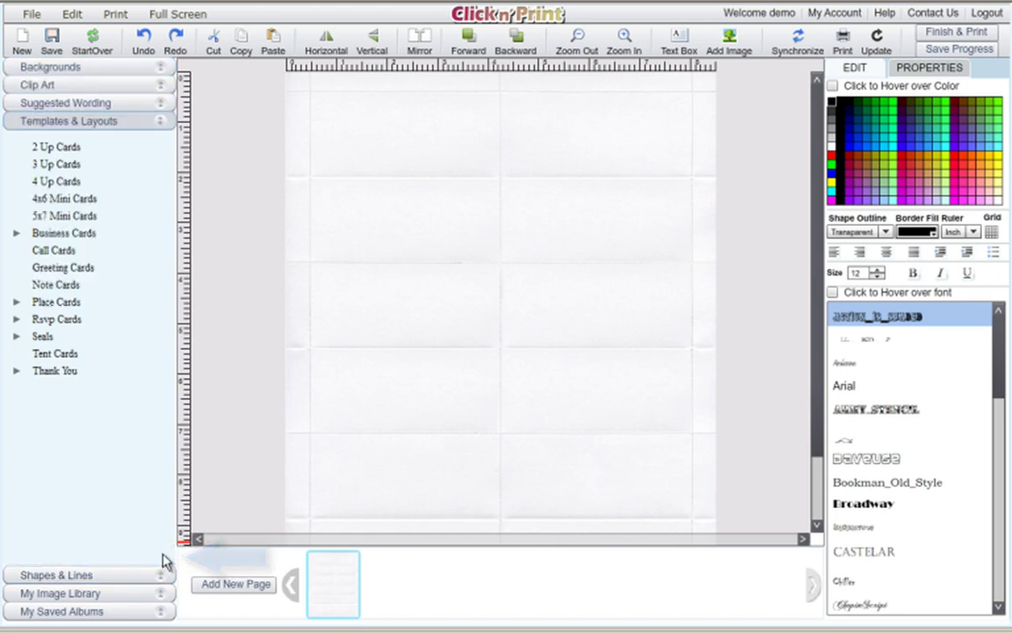
{"action": "left_click", "coordinate": [17, 303]}
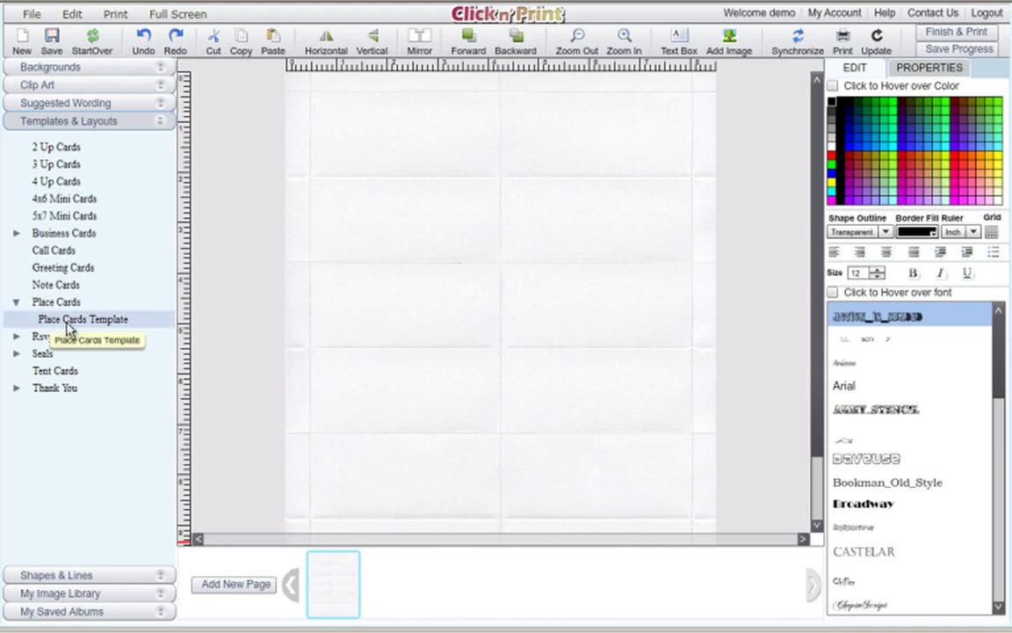
{"action": "left_click", "coordinate": [106, 321]}
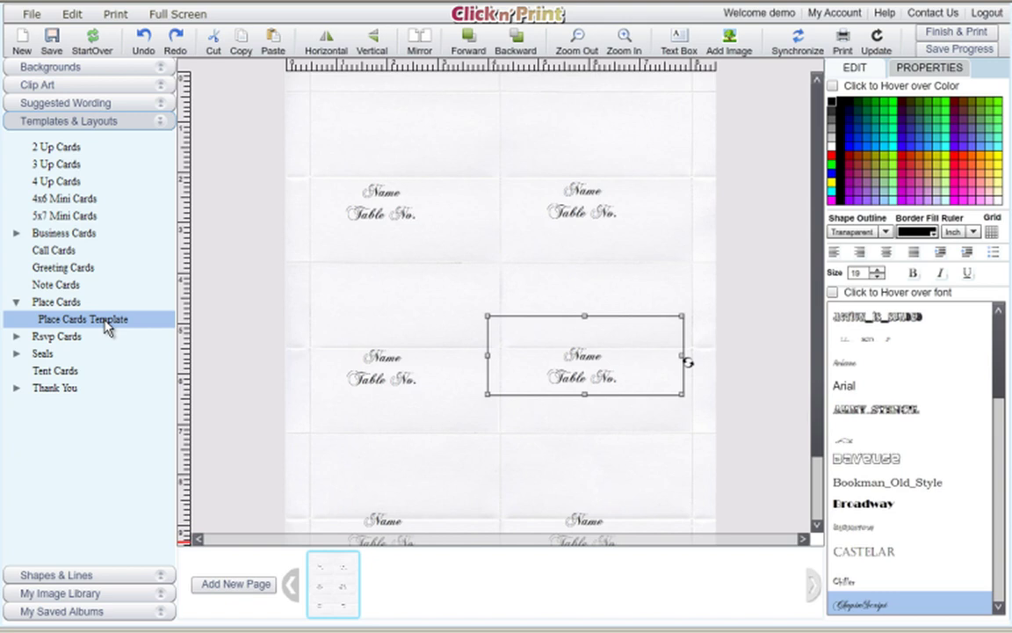
Select the top-left card's text box and show its size and position properties.
{"action": "left_click", "coordinate": [395, 224]}
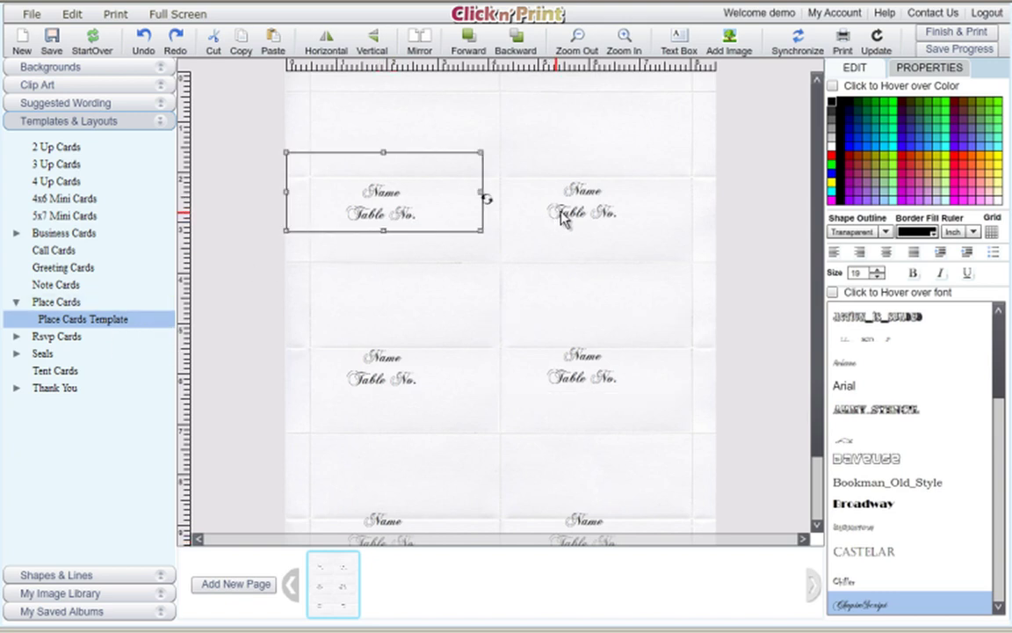
{"action": "left_click", "coordinate": [563, 215]}
{"action": "left_click", "coordinate": [406, 219]}
{"action": "left_click", "coordinate": [918, 71]}
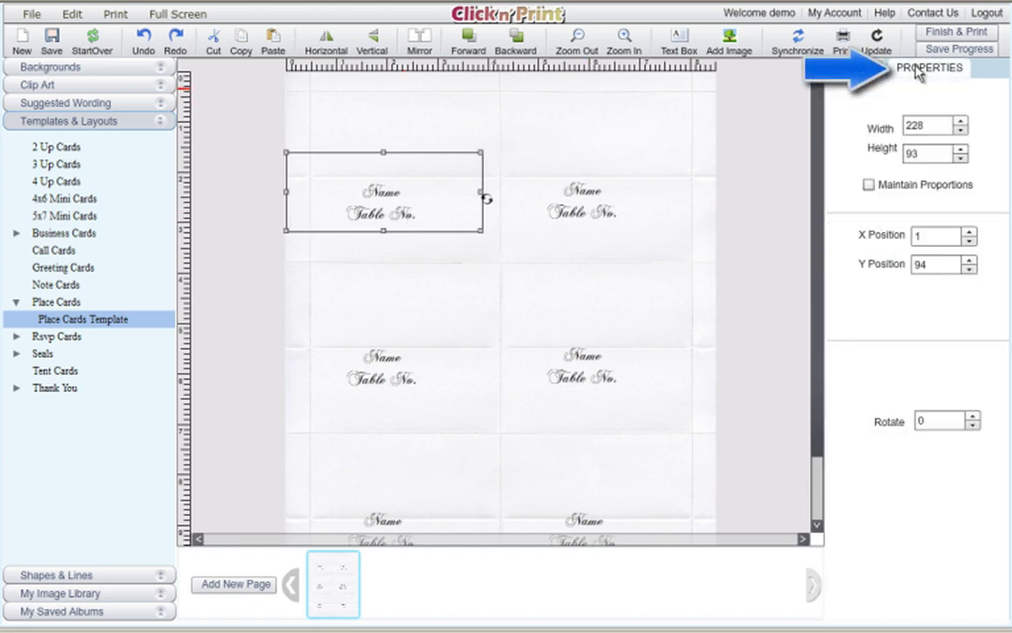
Set the top-left card's text box position with the spinners to X 14, Y 111.
{"action": "left_click", "coordinate": [970, 243]}
{"action": "left_click", "coordinate": [970, 235]}
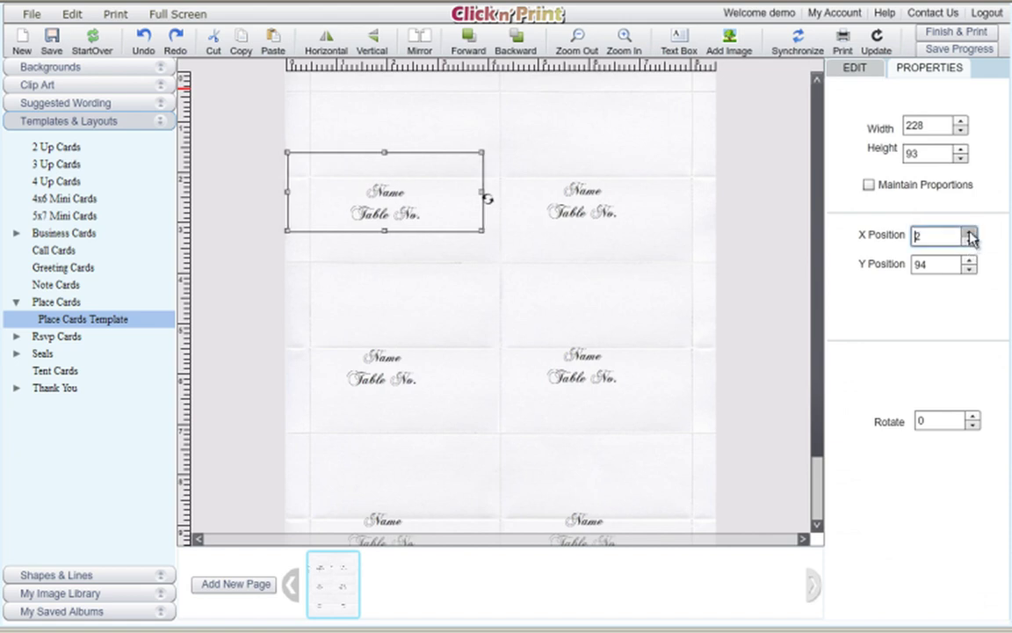
{"action": "left_click", "coordinate": [969, 235]}
{"action": "left_click", "coordinate": [970, 236]}
{"action": "left_click", "coordinate": [969, 232]}
{"action": "left_click", "coordinate": [969, 232]}
{"action": "left_click", "coordinate": [970, 232]}
{"action": "left_click", "coordinate": [969, 232]}
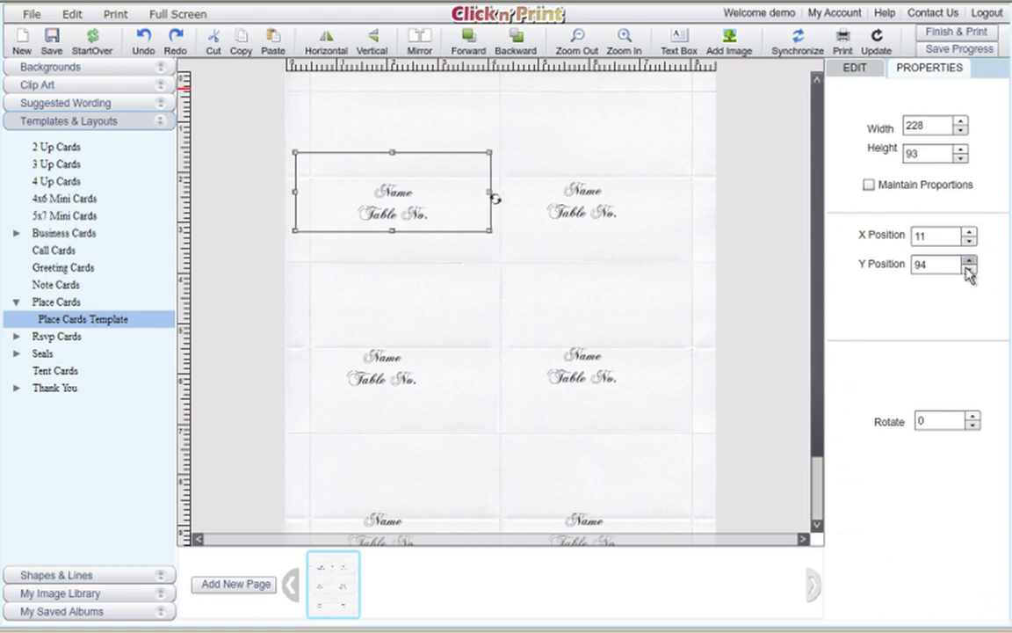
{"action": "left_click", "coordinate": [968, 269]}
{"action": "left_click", "coordinate": [968, 269]}
{"action": "left_click", "coordinate": [968, 269]}
{"action": "left_click", "coordinate": [968, 261]}
{"action": "left_click", "coordinate": [968, 261]}
{"action": "left_click", "coordinate": [968, 261]}
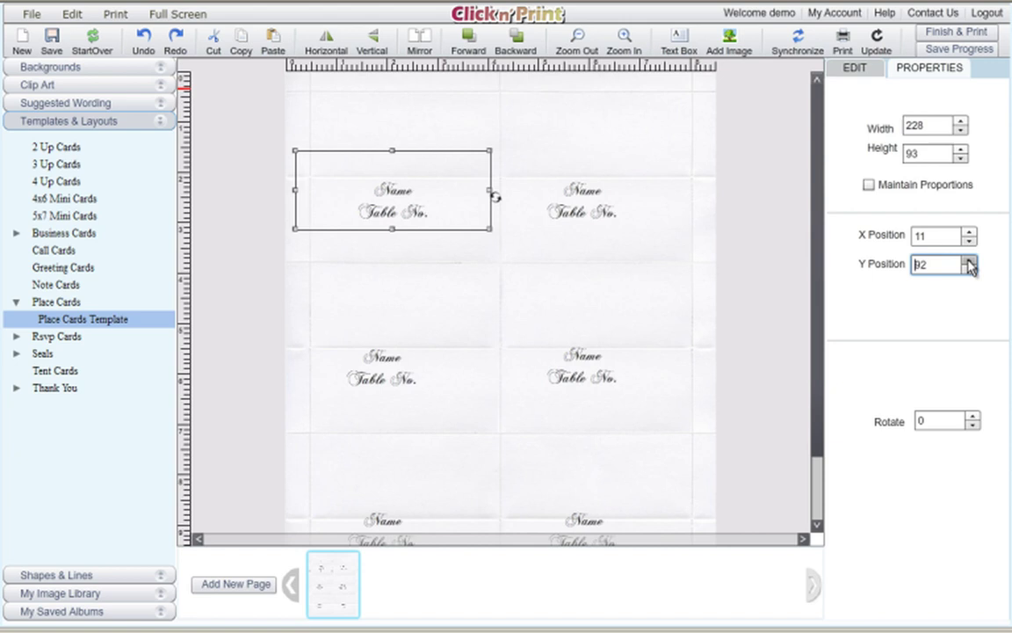
{"action": "left_click", "coordinate": [968, 261]}
{"action": "left_click", "coordinate": [968, 261]}
{"action": "left_click", "coordinate": [969, 261]}
{"action": "left_click", "coordinate": [968, 261]}
{"action": "left_click", "coordinate": [968, 261]}
{"action": "left_click", "coordinate": [969, 261]}
{"action": "left_click", "coordinate": [969, 261]}
{"action": "left_click", "coordinate": [969, 261]}
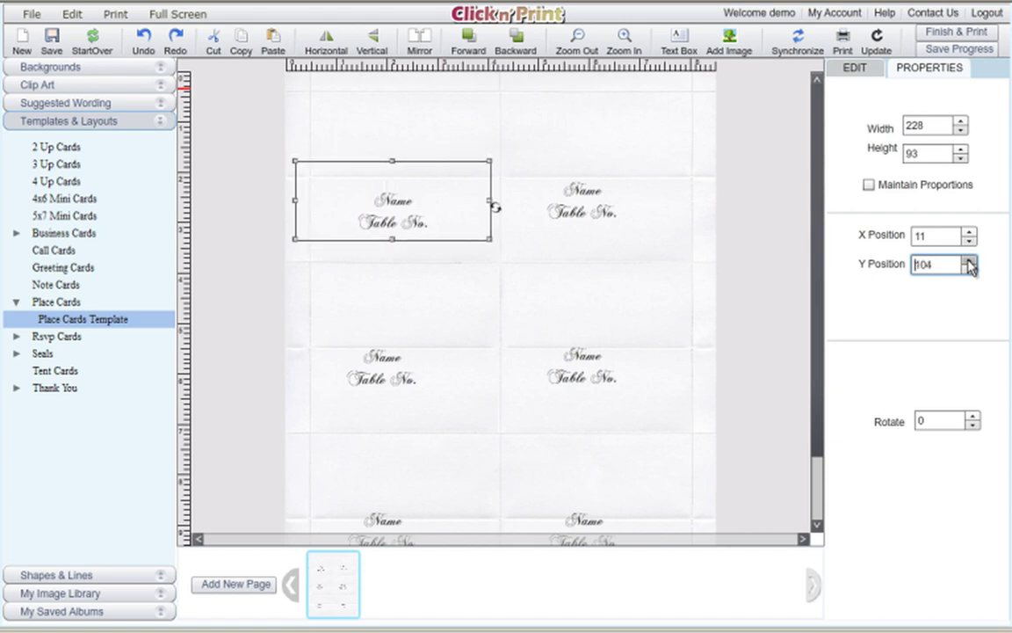
{"action": "left_click", "coordinate": [968, 261]}
{"action": "left_click", "coordinate": [969, 261]}
{"action": "left_click", "coordinate": [969, 261]}
{"action": "left_click", "coordinate": [969, 261]}
{"action": "left_click", "coordinate": [969, 261]}
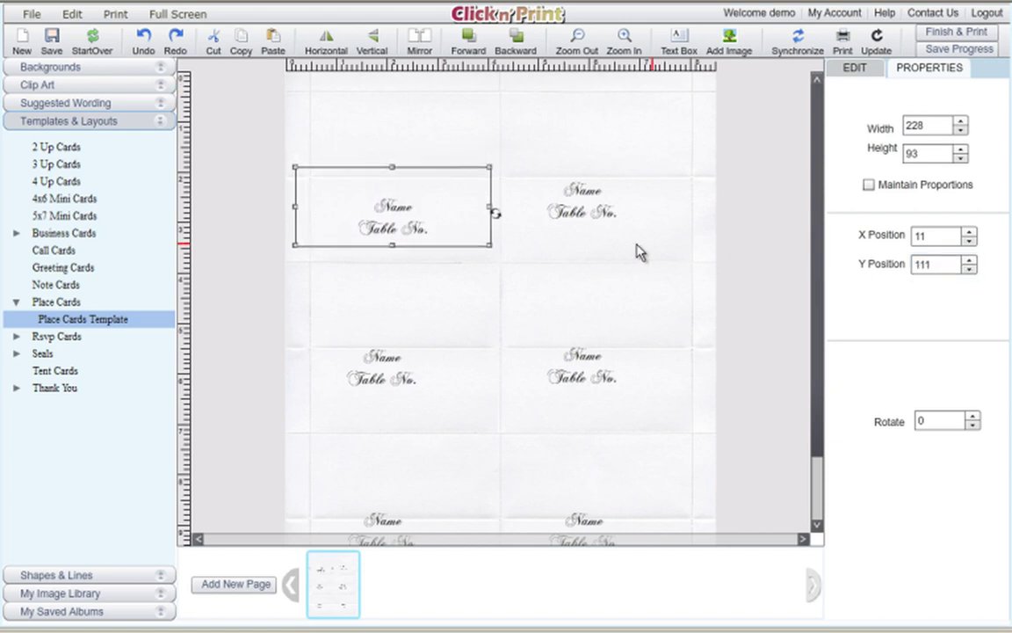
{"action": "left_click", "coordinate": [969, 242]}
{"action": "left_click", "coordinate": [969, 242]}
{"action": "left_click", "coordinate": [970, 232]}
{"action": "left_click", "coordinate": [970, 232]}
{"action": "left_click", "coordinate": [970, 232]}
{"action": "left_click", "coordinate": [969, 232]}
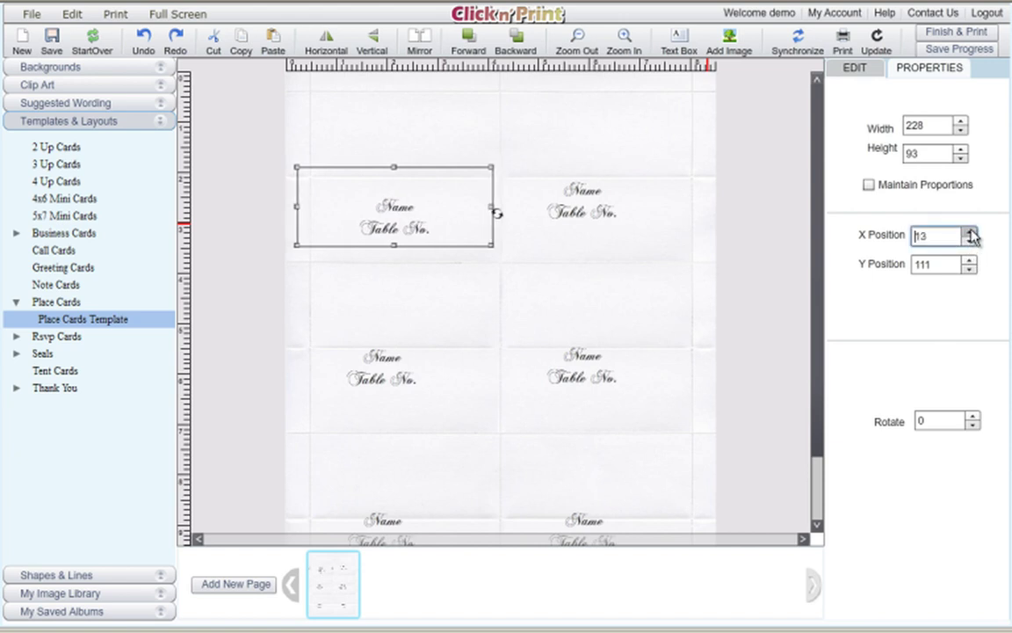
{"action": "left_click", "coordinate": [971, 233]}
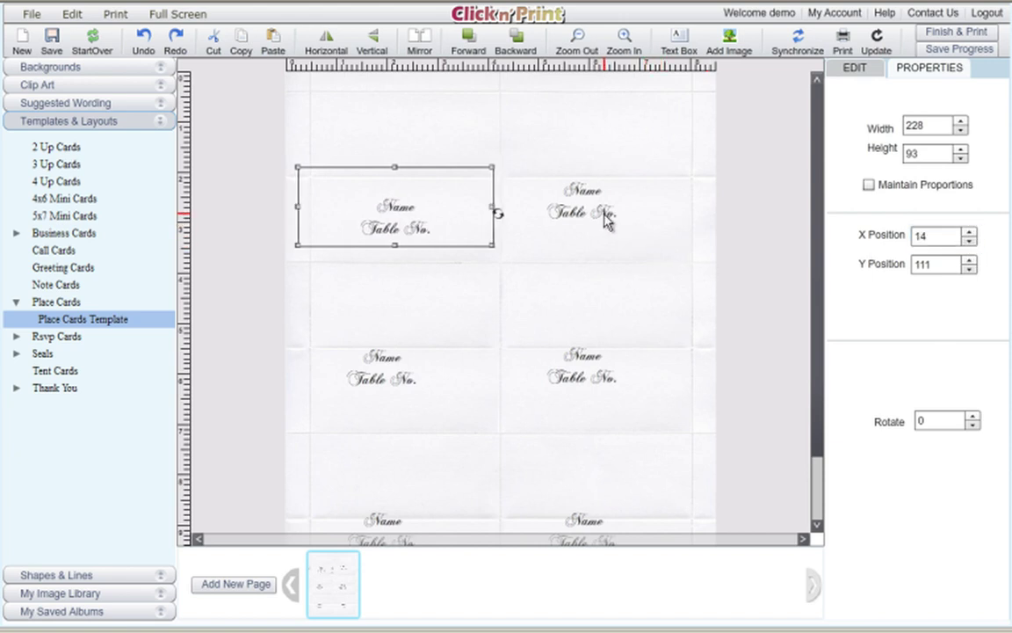
Move the top-right card's text box to X 246, Y 96.
{"action": "left_click", "coordinate": [544, 193]}
{"action": "left_click", "coordinate": [970, 242]}
{"action": "left_click", "coordinate": [970, 242]}
{"action": "left_click", "coordinate": [970, 243]}
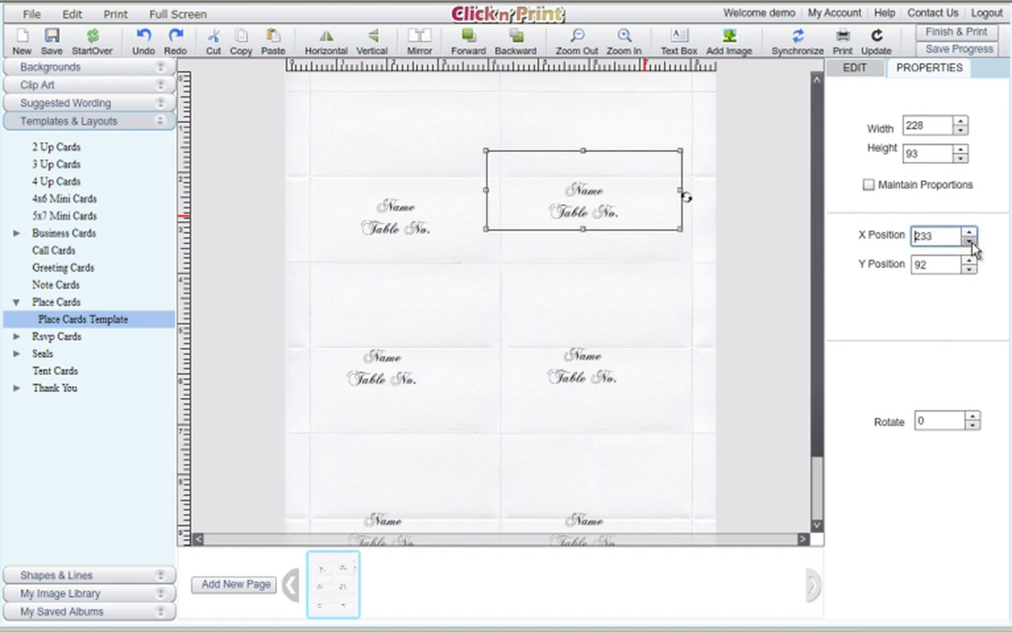
{"action": "left_click", "coordinate": [971, 243]}
{"action": "left_click", "coordinate": [972, 244]}
{"action": "left_click", "coordinate": [970, 234]}
{"action": "left_click", "coordinate": [970, 234]}
{"action": "left_click", "coordinate": [971, 234]}
{"action": "left_click", "coordinate": [970, 233]}
{"action": "left_click", "coordinate": [970, 234]}
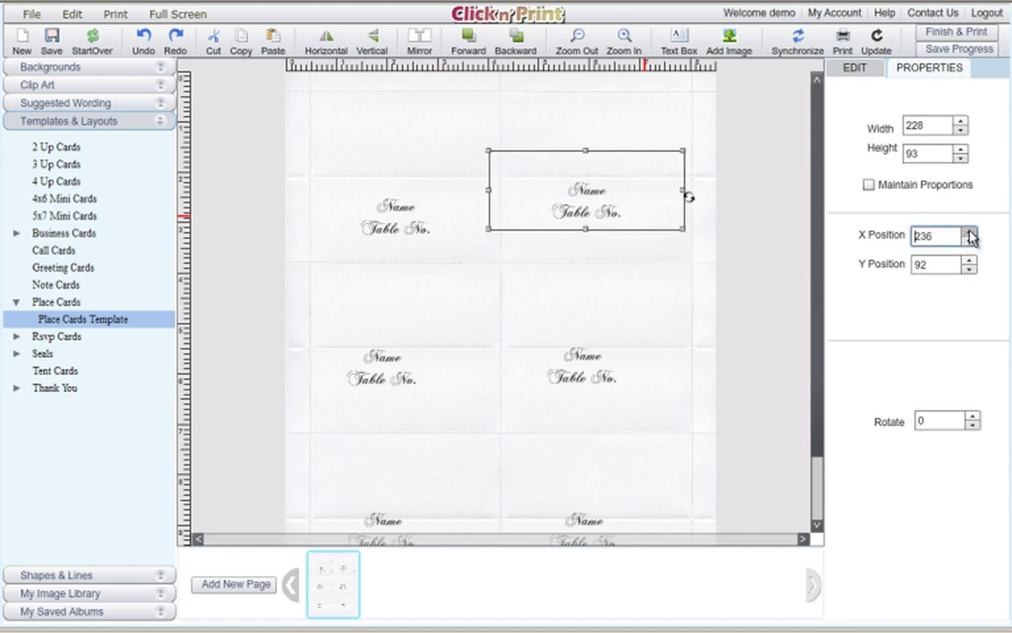
{"action": "left_click", "coordinate": [970, 234]}
{"action": "left_click", "coordinate": [971, 234]}
{"action": "left_click", "coordinate": [970, 234]}
{"action": "left_click", "coordinate": [971, 233]}
{"action": "left_click", "coordinate": [970, 234]}
{"action": "left_click", "coordinate": [970, 233]}
{"action": "left_click", "coordinate": [971, 233]}
{"action": "left_click", "coordinate": [970, 234]}
{"action": "left_click", "coordinate": [970, 234]}
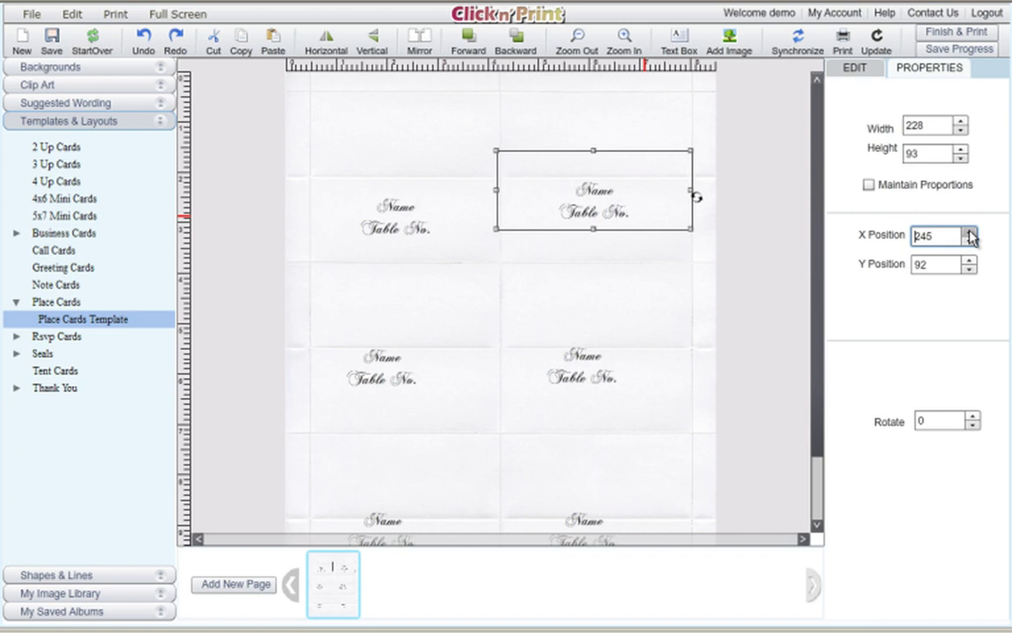
{"action": "left_click", "coordinate": [971, 233]}
{"action": "left_click", "coordinate": [971, 262]}
{"action": "left_click", "coordinate": [971, 262]}
{"action": "left_click", "coordinate": [970, 262]}
{"action": "left_click", "coordinate": [970, 262]}
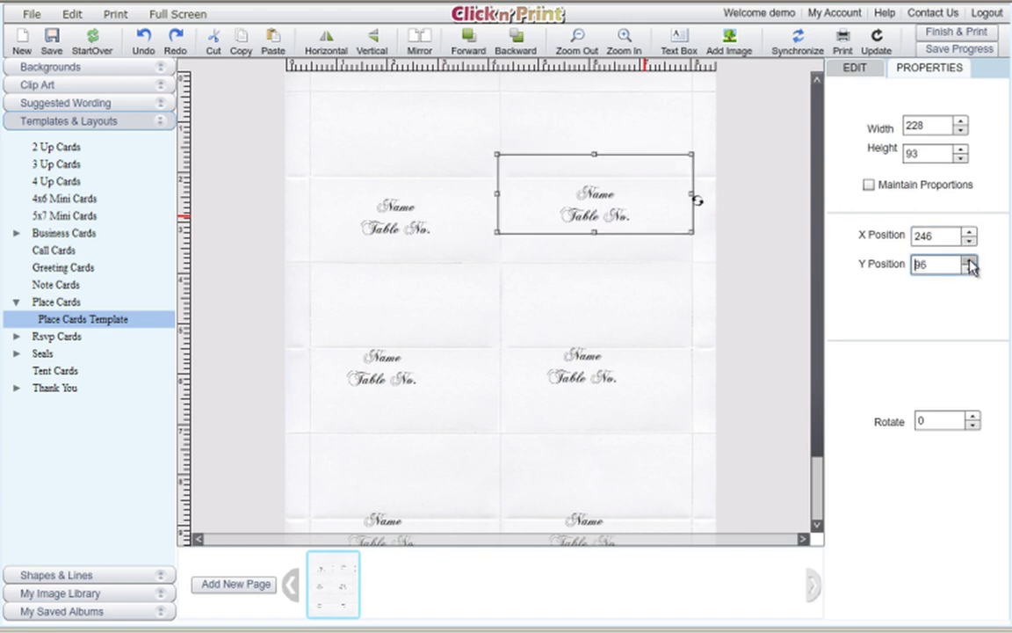
{"action": "left_click", "coordinate": [970, 261]}
{"action": "left_click", "coordinate": [970, 262]}
{"action": "left_click", "coordinate": [970, 262]}
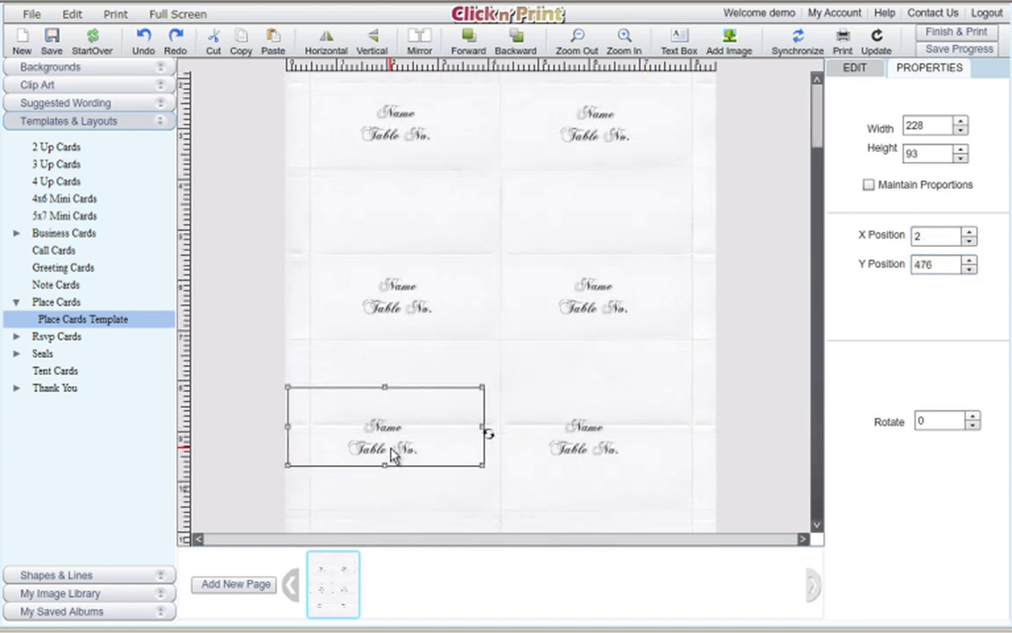
Nudge the bottom-left text to X 21, Y 508 and the bottom-right to X 255, Y 509.
{"action": "key", "text": "Down"}
{"action": "key", "text": "Down"}
{"action": "key", "text": "Down"}
{"action": "key", "text": "Down"}
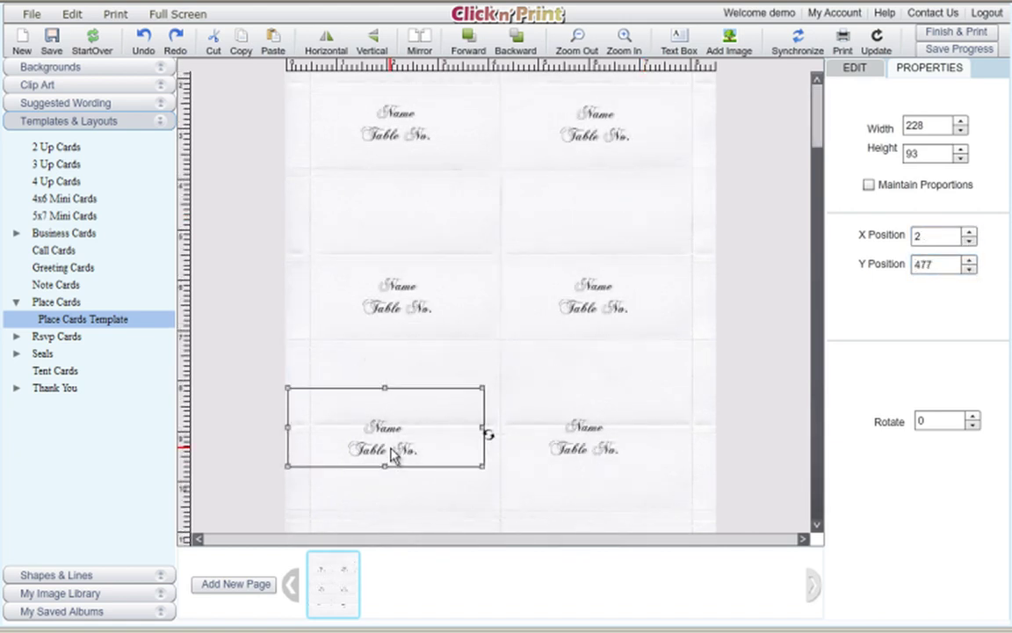
{"action": "key", "text": "Down"}
{"action": "key", "text": "Down"}
{"action": "key", "text": "Down"}
{"action": "key", "text": "Down"}
{"action": "key", "text": "Down"}
{"action": "key", "text": "Down"}
{"action": "key", "text": "Down"}
{"action": "key", "text": "Down"}
{"action": "key", "text": "Down"}
{"action": "key", "text": "Down"}
{"action": "key", "text": "Down"}
{"action": "key", "text": "Down"}
{"action": "key", "text": "Down"}
{"action": "key", "text": "Down"}
{"action": "key", "text": "Down"}
{"action": "key", "text": "Down"}
{"action": "key", "text": "Down"}
{"action": "key", "text": "Down"}
{"action": "key", "text": "Down"}
{"action": "key", "text": "Down"}
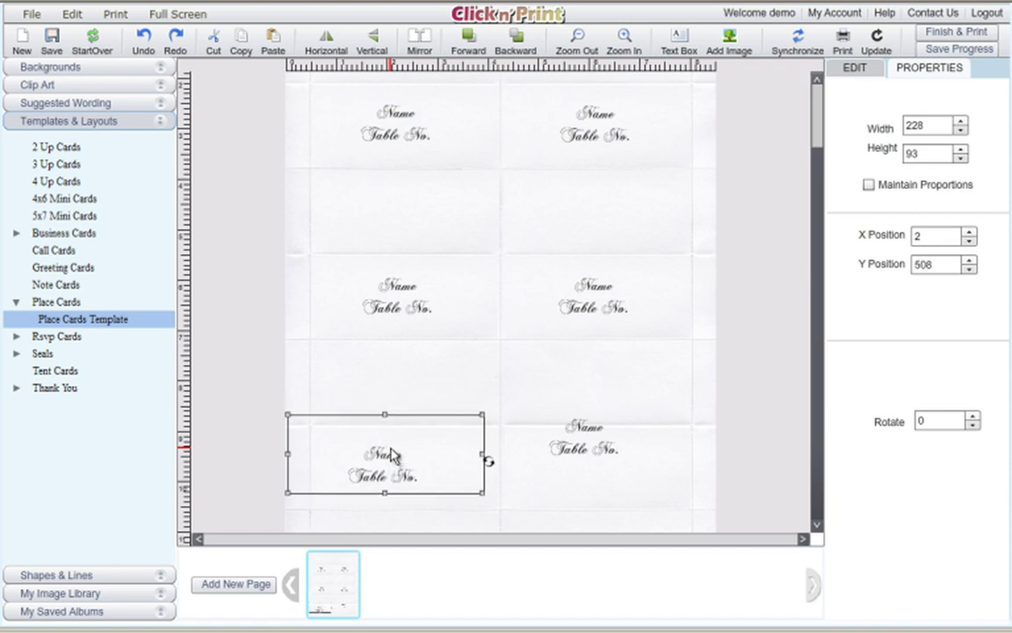
{"action": "key", "text": "Right"}
{"action": "key", "text": "Right"}
{"action": "key", "text": "Right"}
{"action": "key", "text": "Right"}
{"action": "key", "text": "Right"}
{"action": "key", "text": "Right"}
{"action": "key", "text": "Right"}
{"action": "key", "text": "Right"}
{"action": "key", "text": "Right"}
{"action": "key", "text": "Right"}
{"action": "key", "text": "Right"}
{"action": "key", "text": "Right"}
{"action": "key", "text": "Right"}
{"action": "key", "text": "Right"}
{"action": "key", "text": "Right"}
{"action": "key", "text": "Right"}
{"action": "key", "text": "Right"}
{"action": "key", "text": "Right"}
{"action": "key", "text": "Right"}
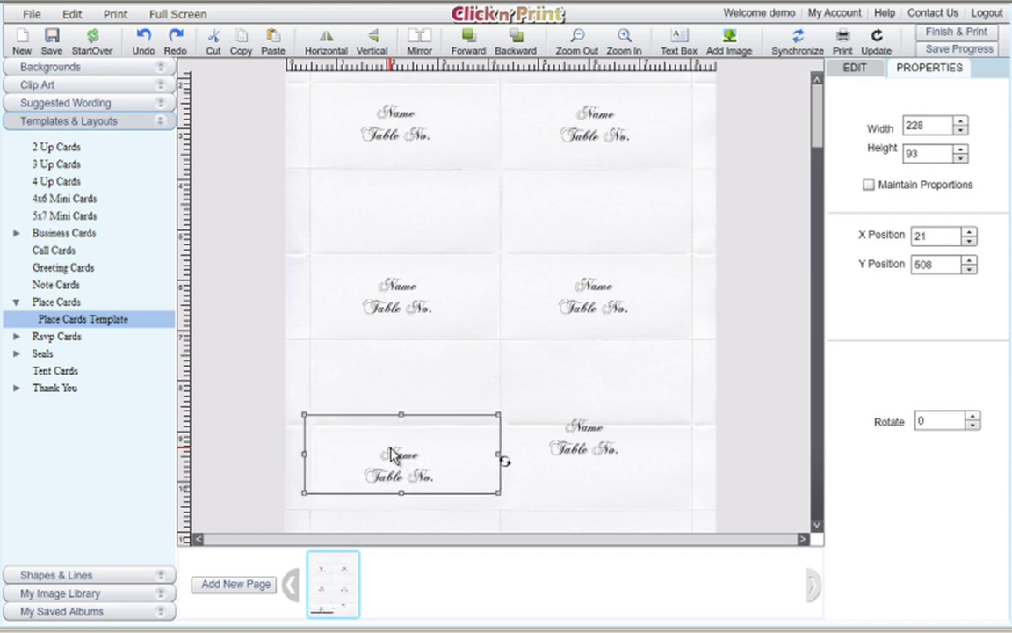
{"action": "left_click_drag", "start_coordinate": [406, 477], "coordinate": [591, 448]}
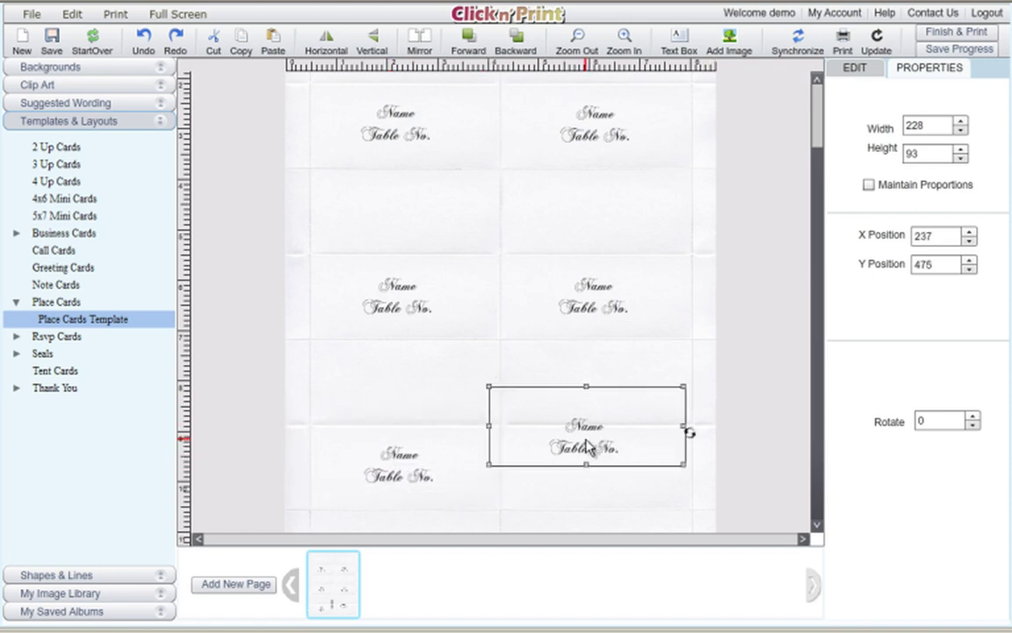
{"action": "key", "text": "Down"}
{"action": "key", "text": "Down"}
{"action": "key", "text": "Down"}
{"action": "key", "text": "Down"}
{"action": "key", "text": "Down"}
{"action": "key", "text": "Down"}
{"action": "key", "text": "Down"}
{"action": "key", "text": "Down"}
{"action": "key", "text": "Down"}
{"action": "key", "text": "Down"}
{"action": "key", "text": "Down"}
{"action": "key", "text": "Down"}
{"action": "key", "text": "Down"}
{"action": "key", "text": "Down"}
{"action": "key", "text": "Down"}
{"action": "key", "text": "Down"}
{"action": "key", "text": "Down"}
{"action": "key", "text": "Down"}
{"action": "key", "text": "Down"}
{"action": "key", "text": "Down"}
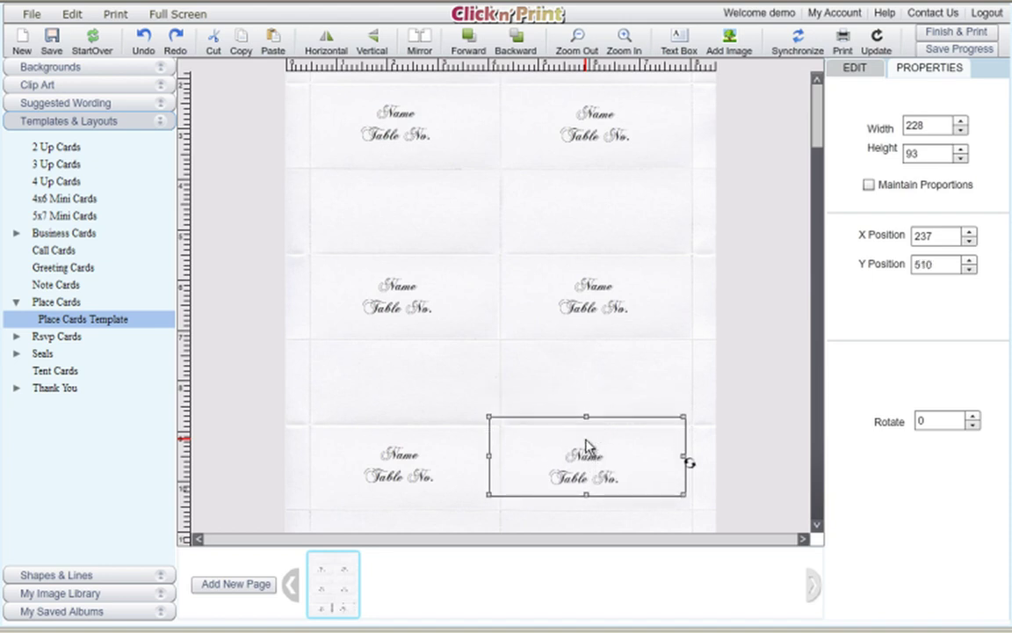
{"action": "key", "text": "Right"}
{"action": "key", "text": "Right"}
{"action": "key", "text": "Right"}
{"action": "key", "text": "Right"}
{"action": "key", "text": "Right"}
{"action": "key", "text": "Right"}
{"action": "key", "text": "Right"}
{"action": "key", "text": "Right"}
{"action": "key", "text": "Right"}
{"action": "key", "text": "Right"}
{"action": "key", "text": "Right"}
{"action": "key", "text": "Right"}
{"action": "key", "text": "Right"}
{"action": "key", "text": "Right"}
{"action": "key", "text": "Right"}
{"action": "key", "text": "Right"}
{"action": "key", "text": "Right"}
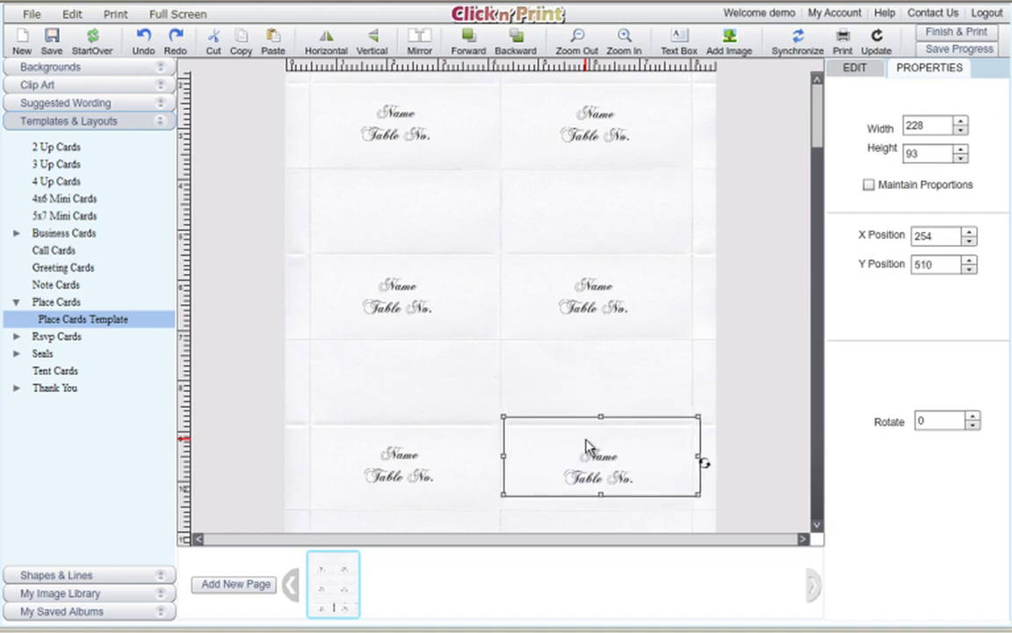
{"action": "key", "text": "Right"}
{"action": "key", "text": "Up"}
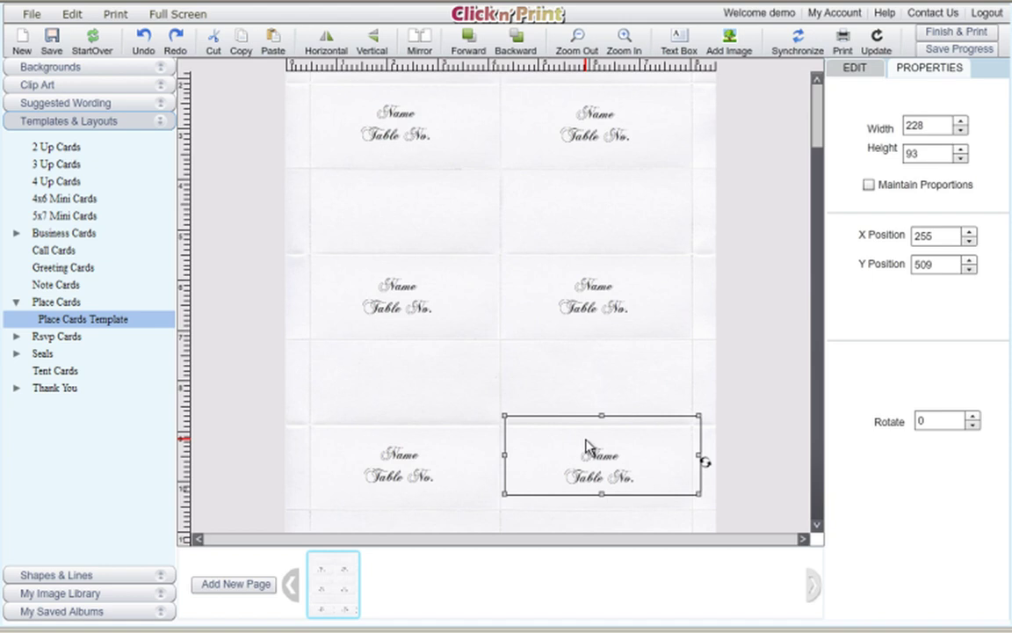
{"action": "left_click", "coordinate": [414, 125]}
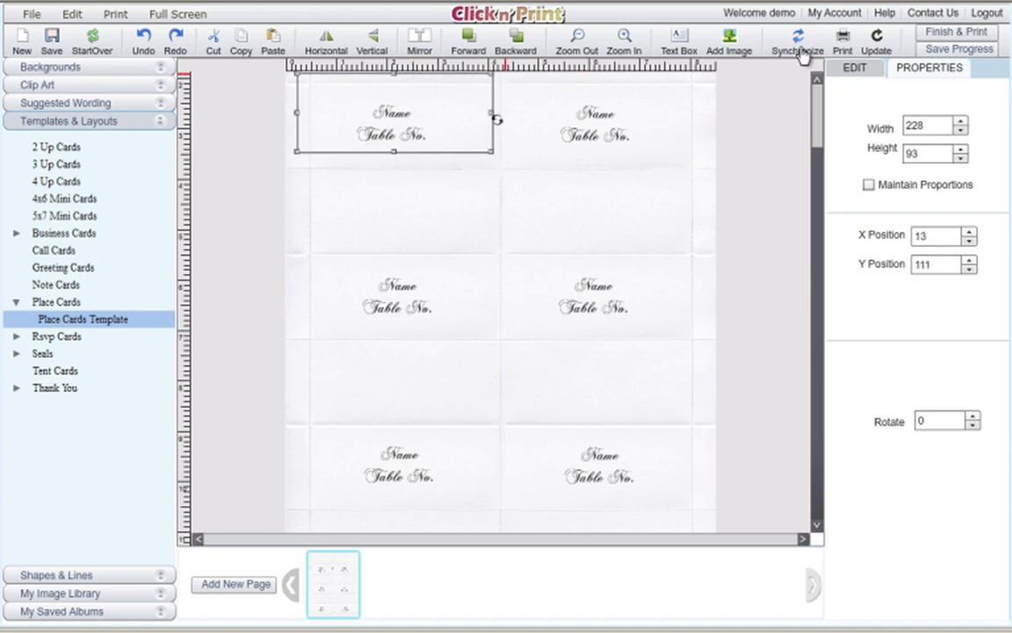
{"action": "left_click", "coordinate": [858, 71]}
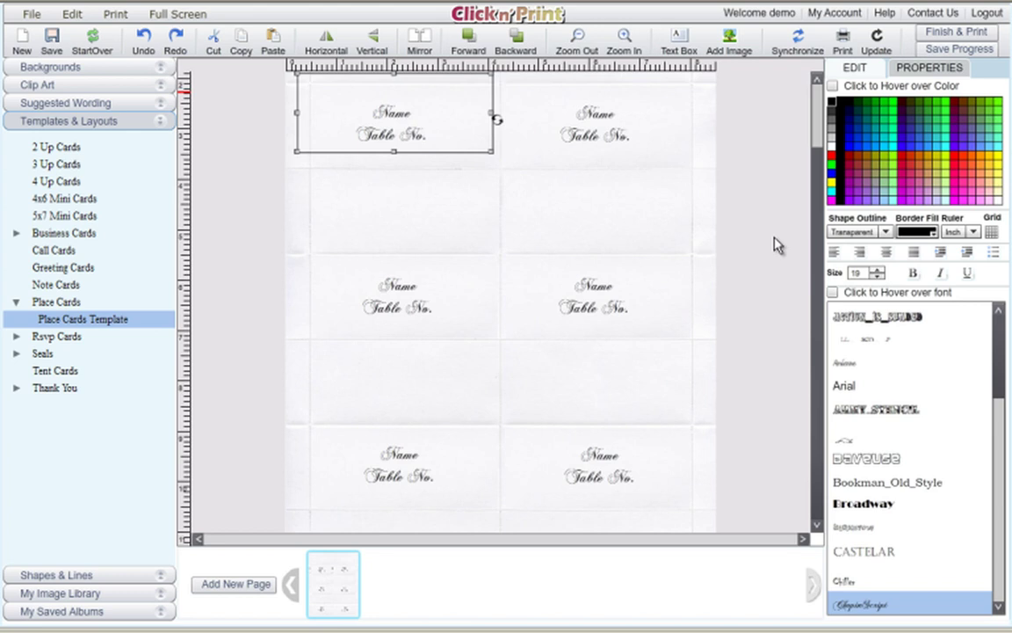
Set the top-left card's text to the Gabrielle font at size 19, using live font previews.
{"action": "double_click", "coordinate": [436, 141]}
{"action": "left_click_drag", "start_coordinate": [428, 134], "coordinate": [374, 111]}
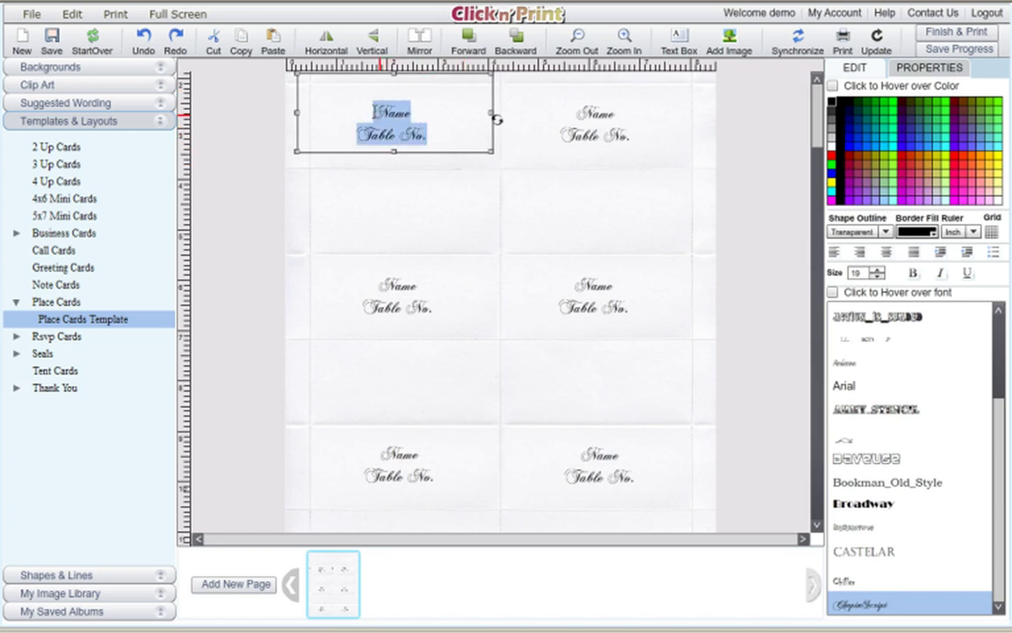
{"action": "left_click", "coordinate": [878, 269]}
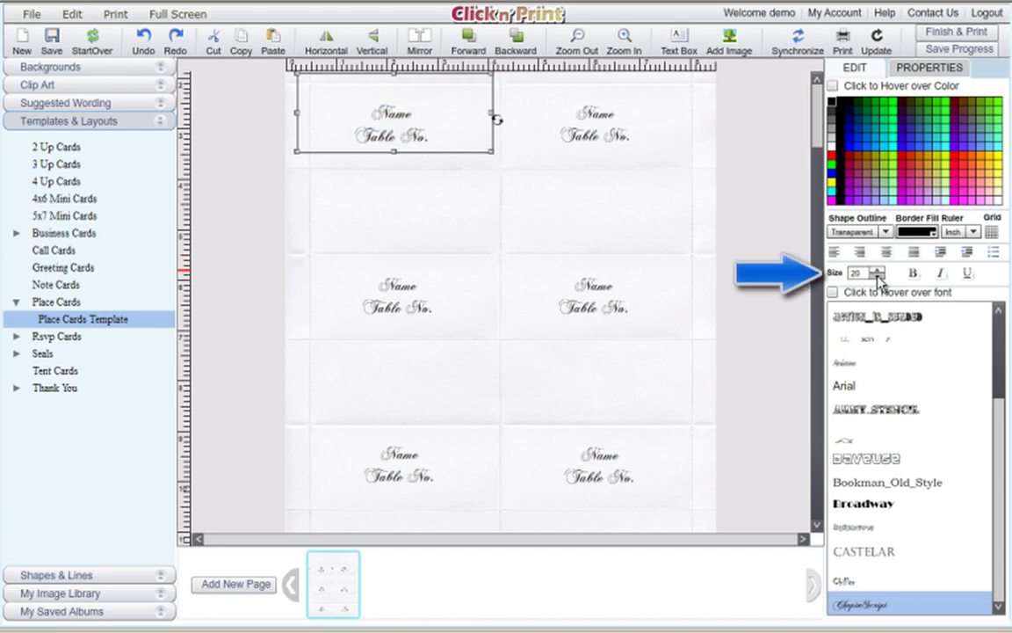
{"action": "left_click", "coordinate": [878, 276]}
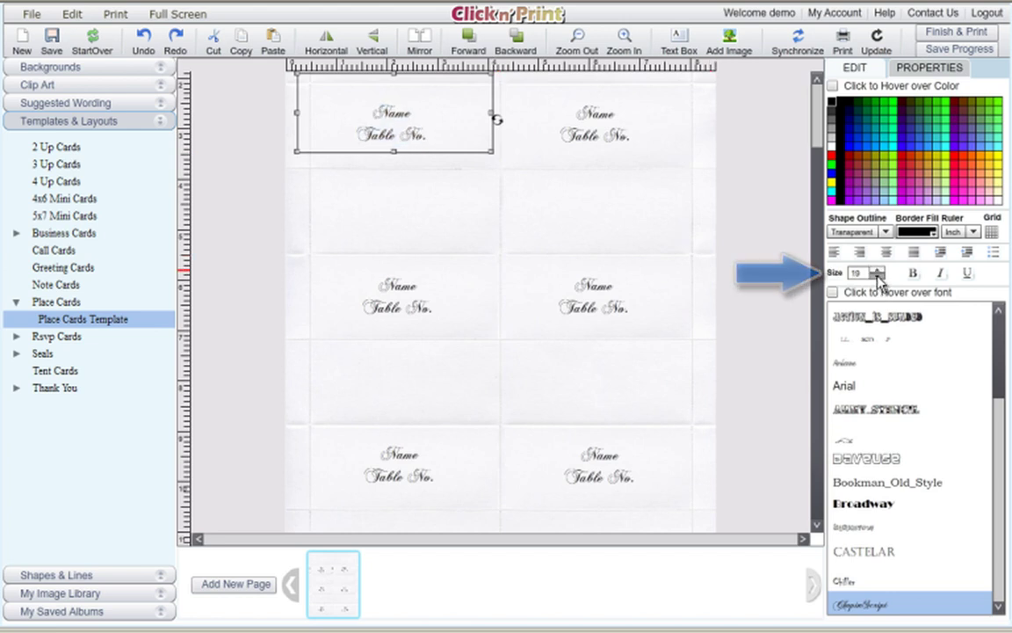
{"action": "left_click", "coordinate": [833, 292]}
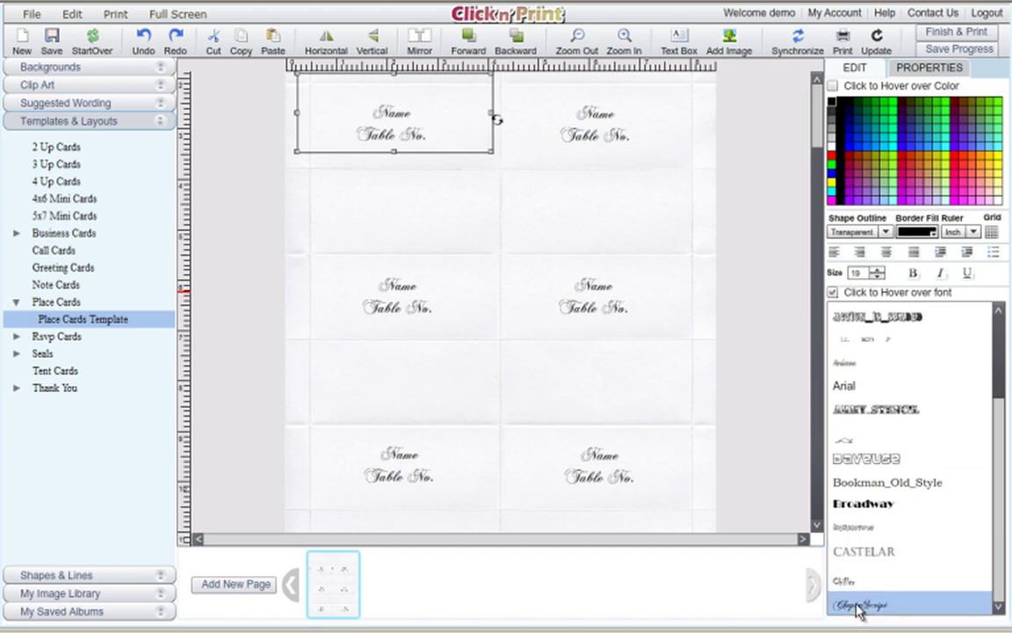
{"action": "left_click_drag", "start_coordinate": [1003, 327], "coordinate": [982, 452]}
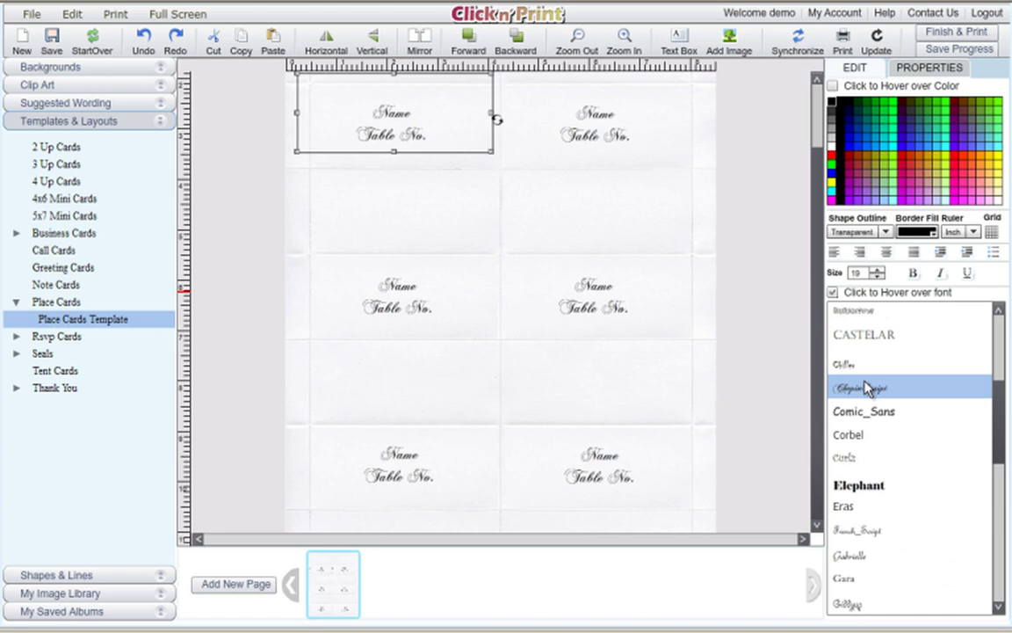
{"action": "left_click", "coordinate": [857, 557]}
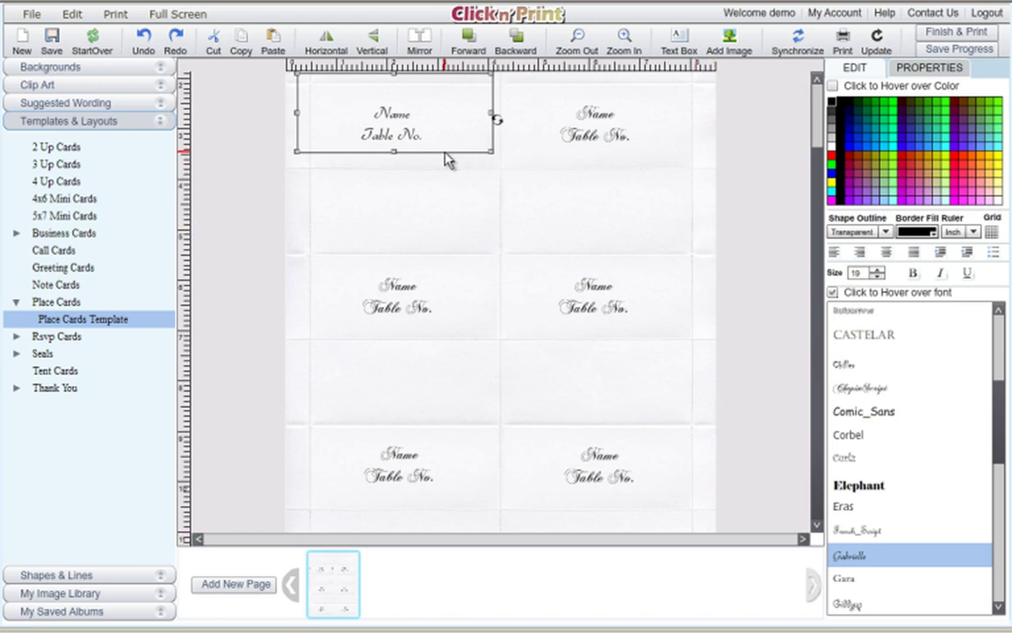
Synchronize the top-left card's Gabrielle formatting to all other place cards.
{"action": "left_click", "coordinate": [833, 87]}
{"action": "left_click", "coordinate": [800, 40]}
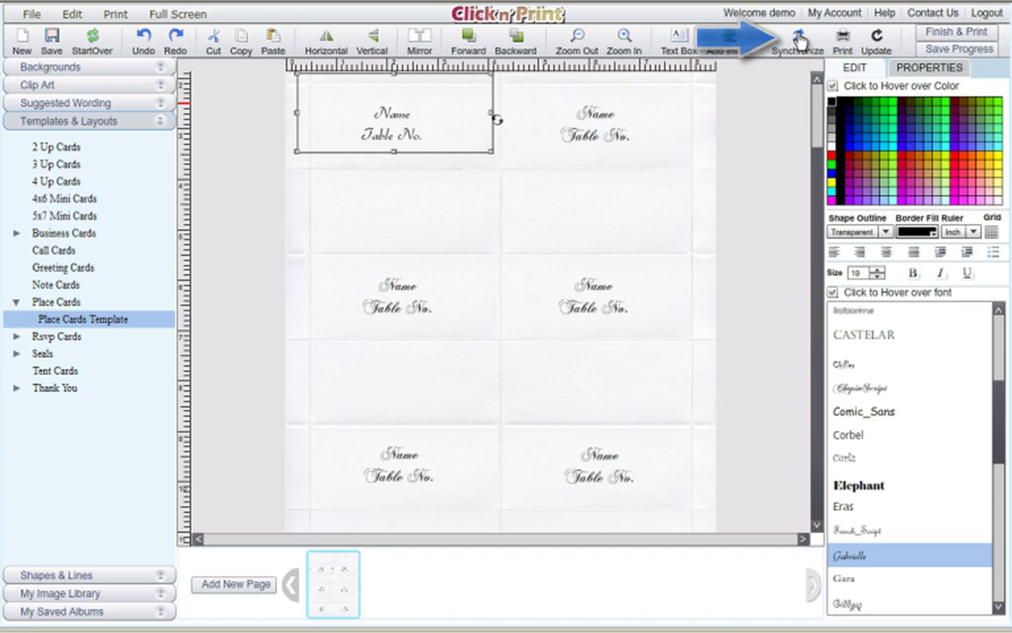
{"action": "left_click", "coordinate": [507, 207]}
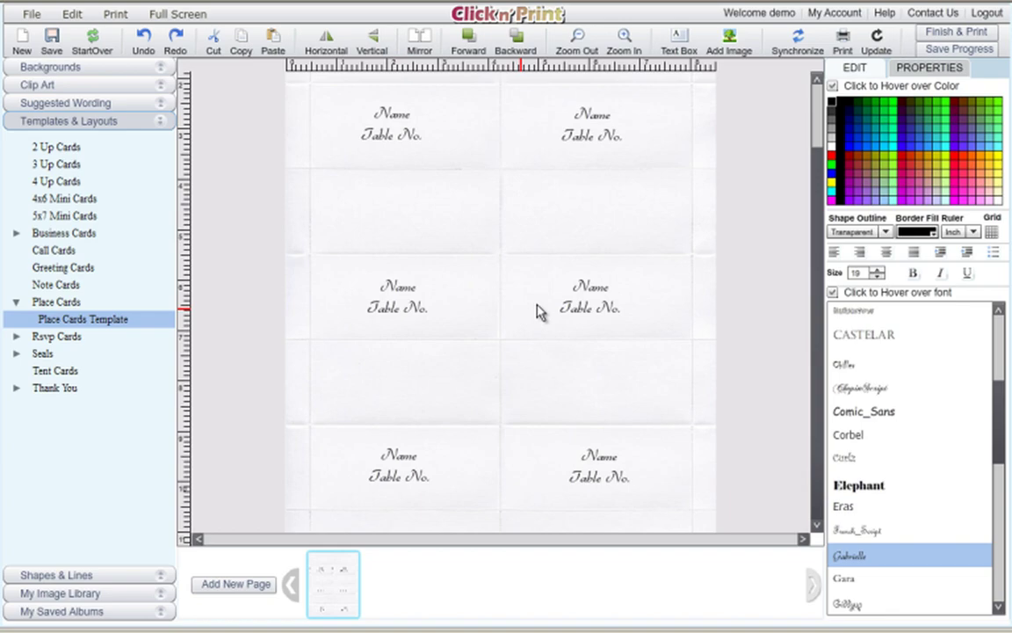
{"action": "left_click", "coordinate": [399, 124]}
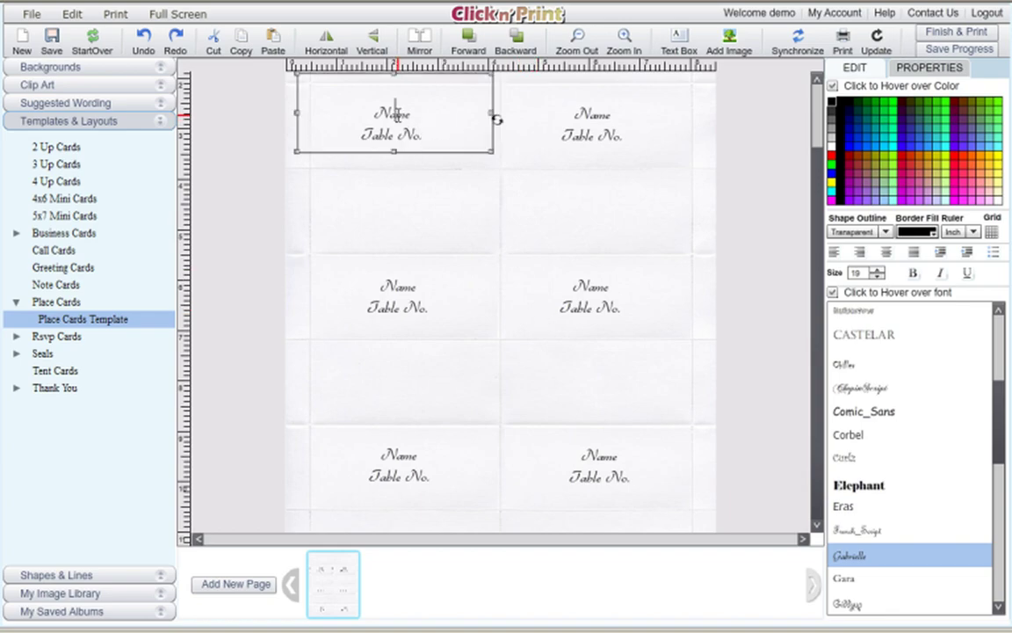
Replace 'Name' with the guest couple's names and complete the line as 'Table No. 14'.
{"action": "double_click", "coordinate": [403, 113]}
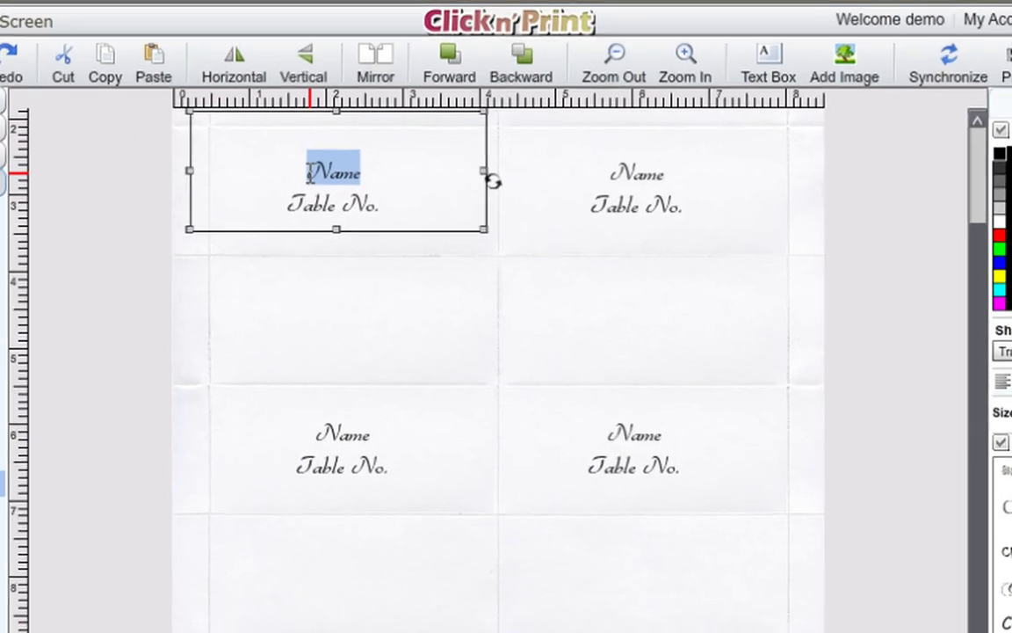
{"action": "type", "text": "Mr."}
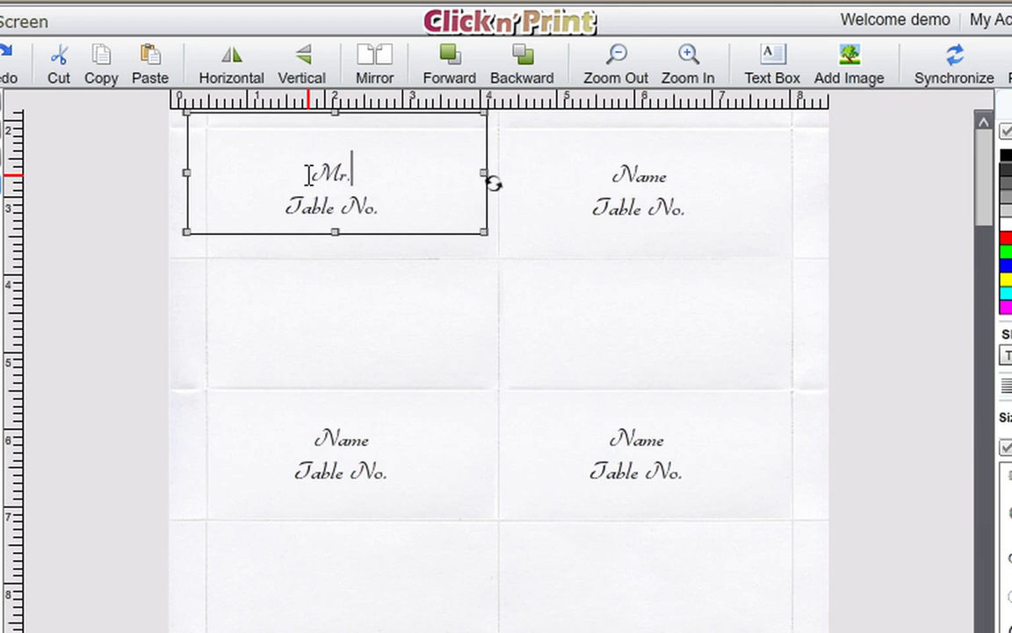
{"action": "type", "text": " & Mr"}
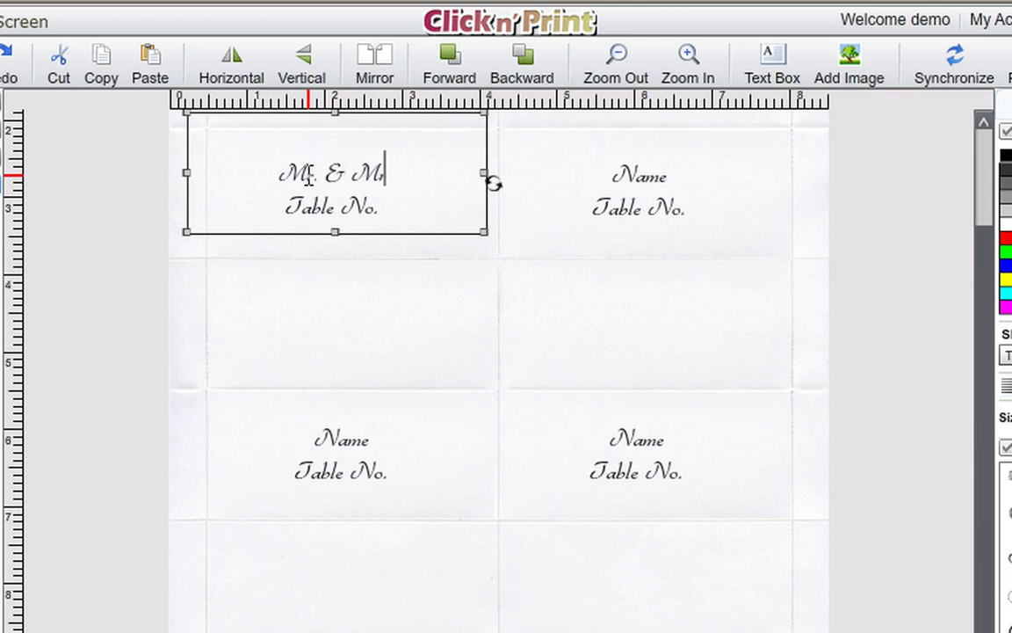
{"action": "type", "text": "s."}
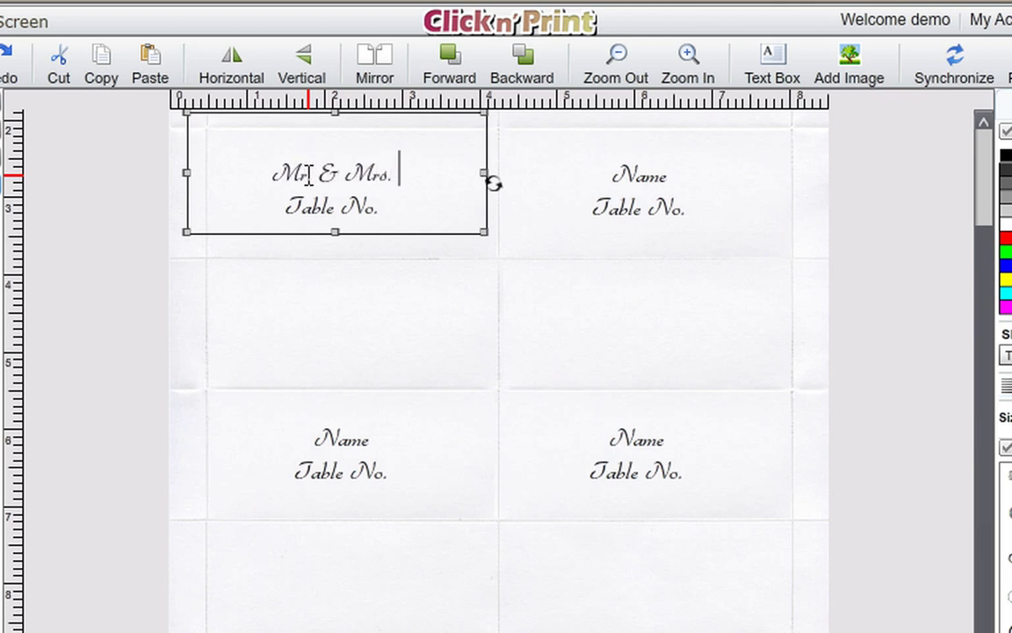
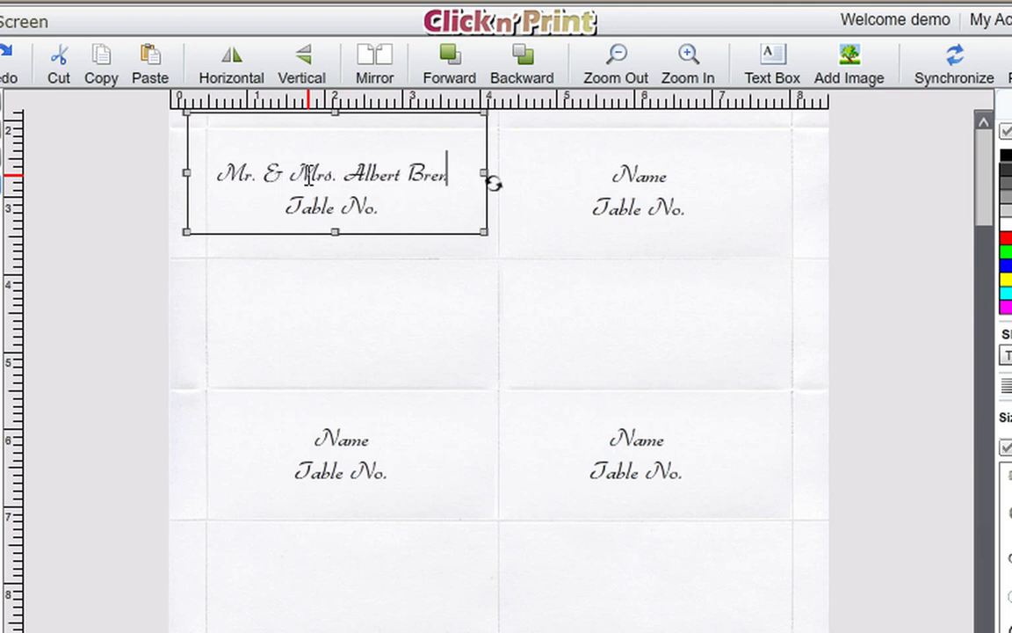
{"action": "left_click", "coordinate": [379, 204]}
{"action": "type", "text": "14"}
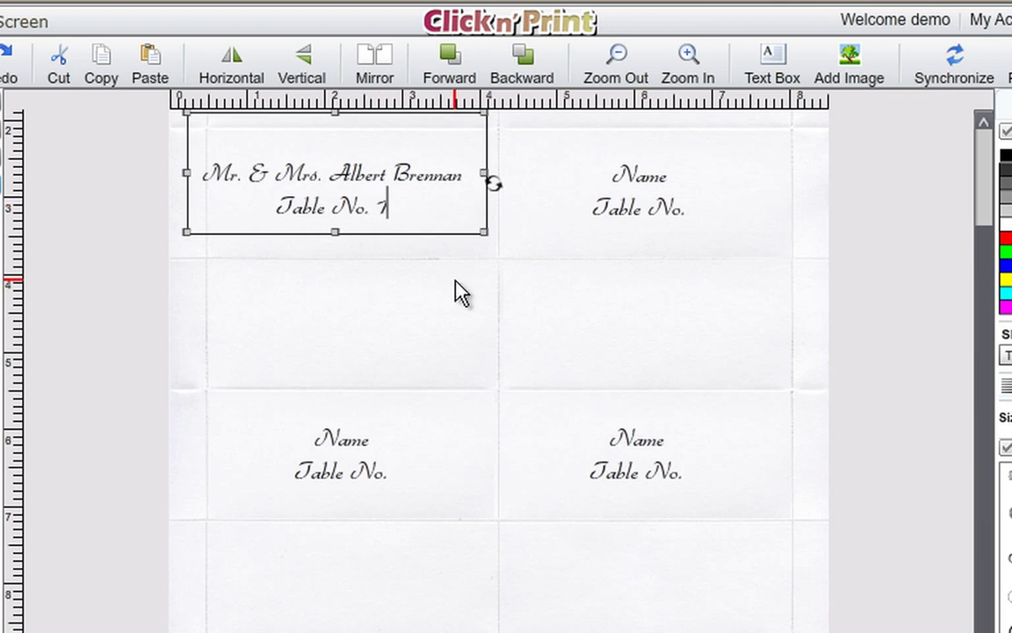
{"action": "left_click", "coordinate": [447, 237]}
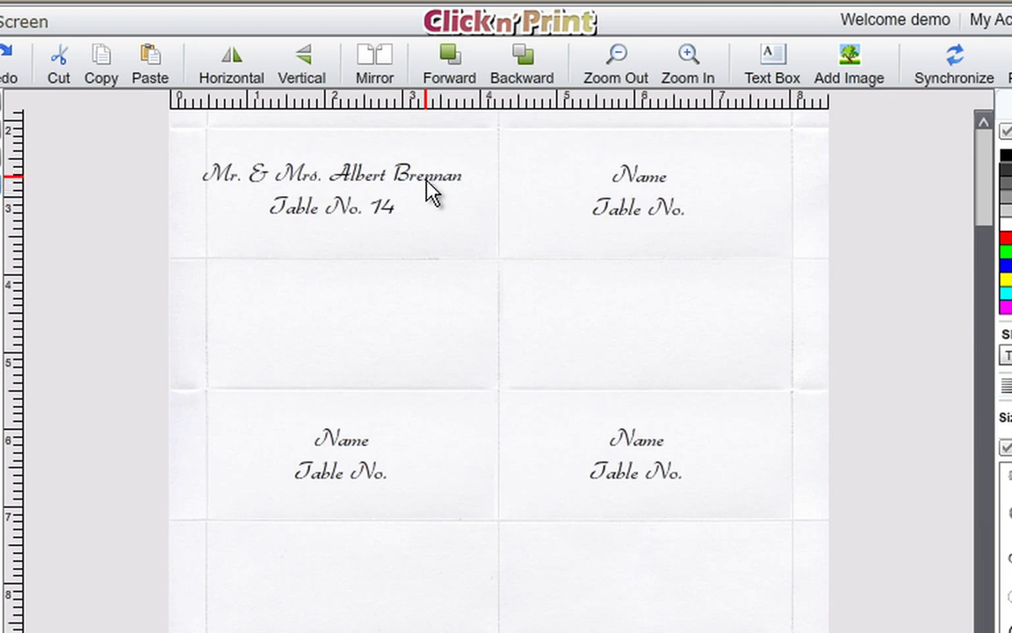
Move the top-left card's guest text slightly up and right within its card.
{"action": "left_click_drag", "start_coordinate": [399, 175], "coordinate": [419, 183]}
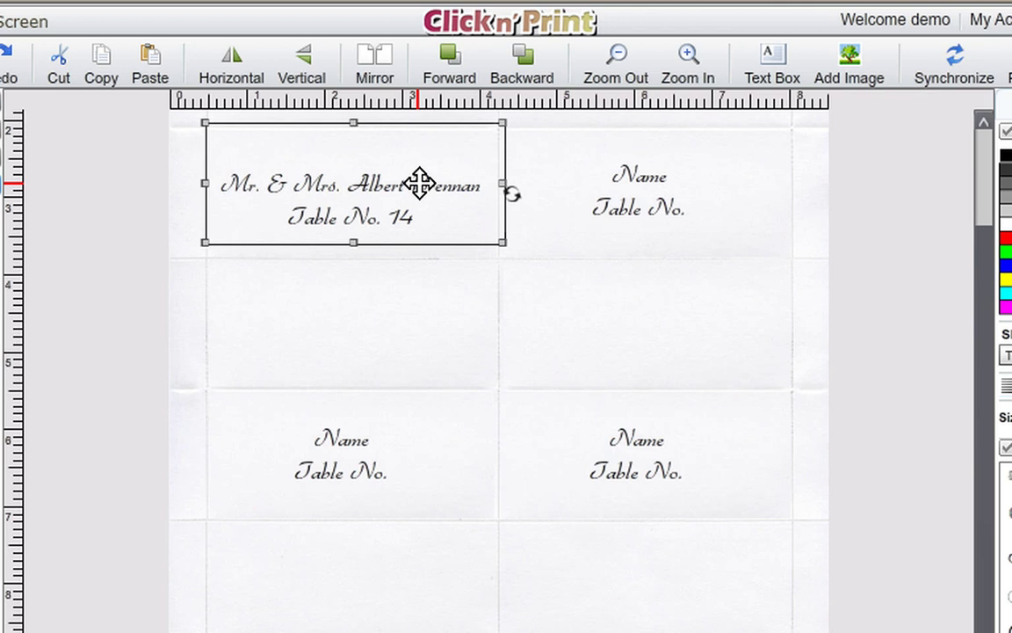
{"action": "scroll", "coordinate": [980, 235], "scroll_direction": "up", "scroll_amount": 3}
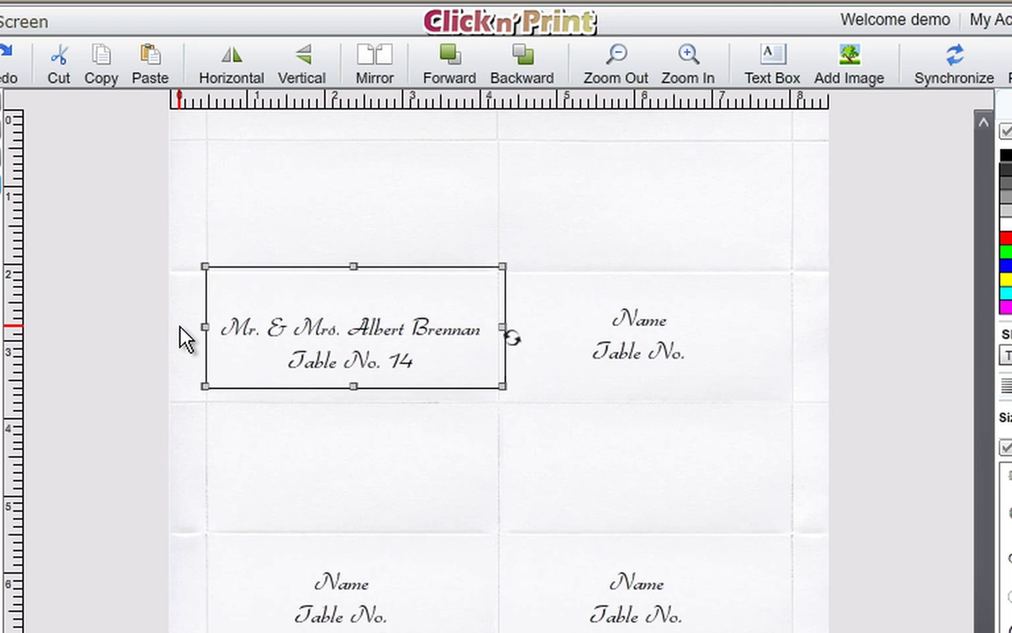
{"action": "left_click", "coordinate": [184, 338]}
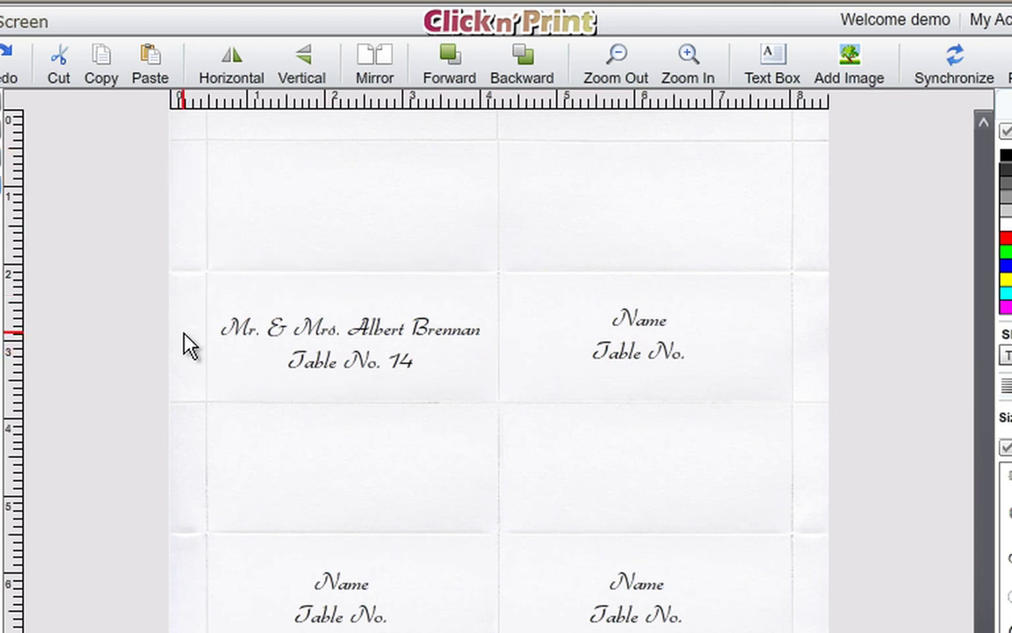
{"action": "left_click", "coordinate": [645, 364]}
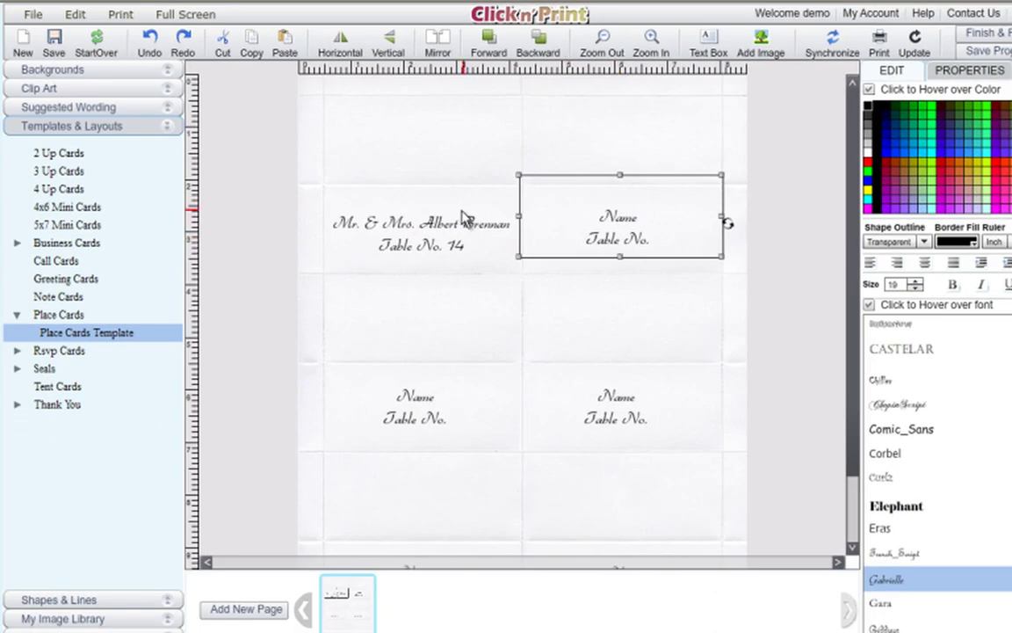
{"action": "left_click_drag", "start_coordinate": [447, 234], "coordinate": [447, 213]}
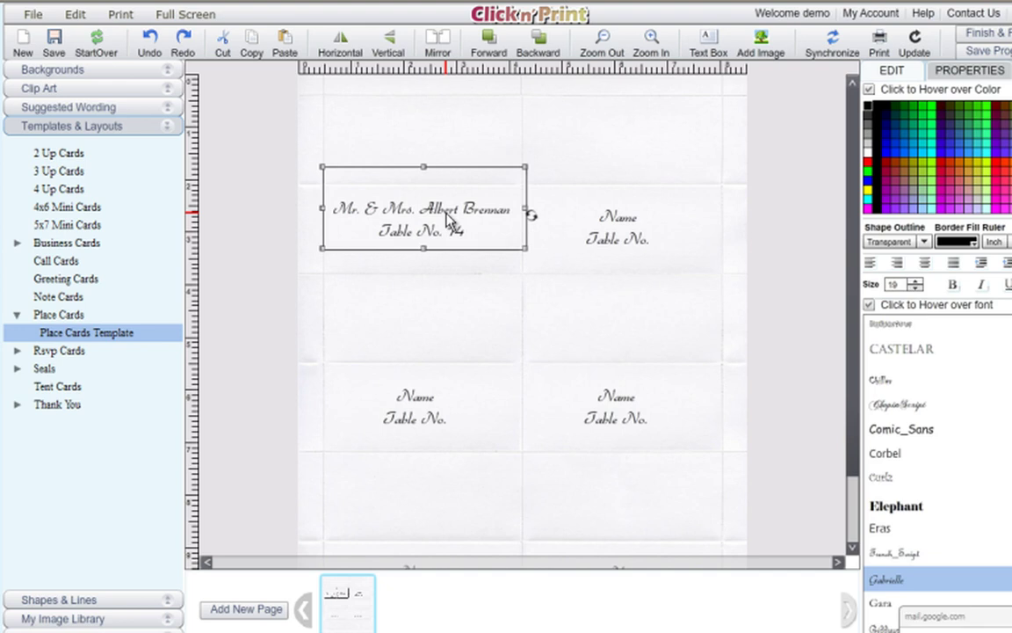
{"action": "left_click", "coordinate": [367, 266]}
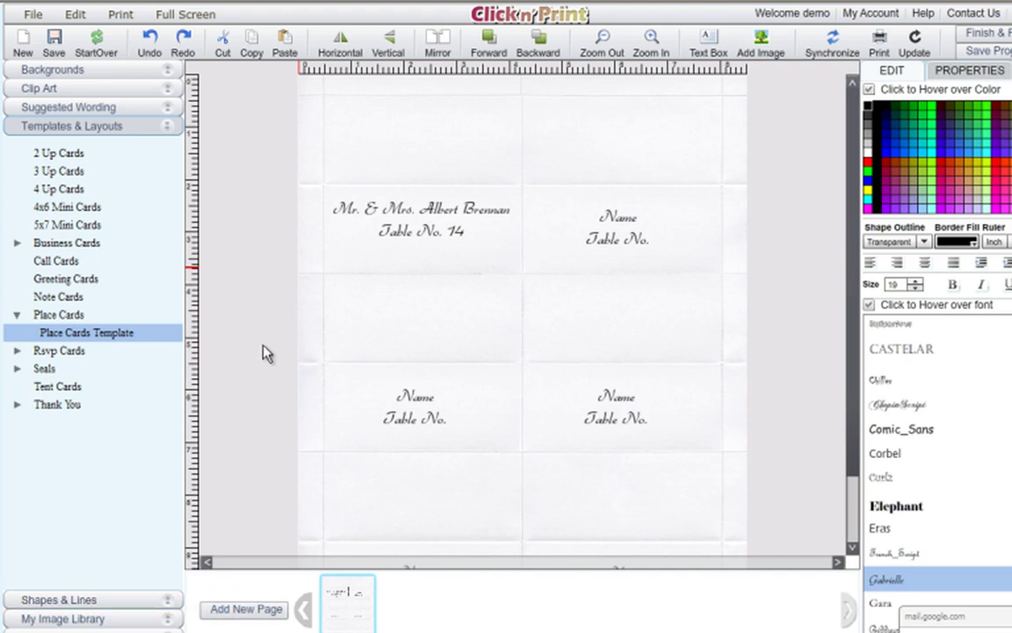
Browse Clip Art By Theme from Wedding to the Floral theme showing the Daisies image.
{"action": "left_click", "coordinate": [171, 93]}
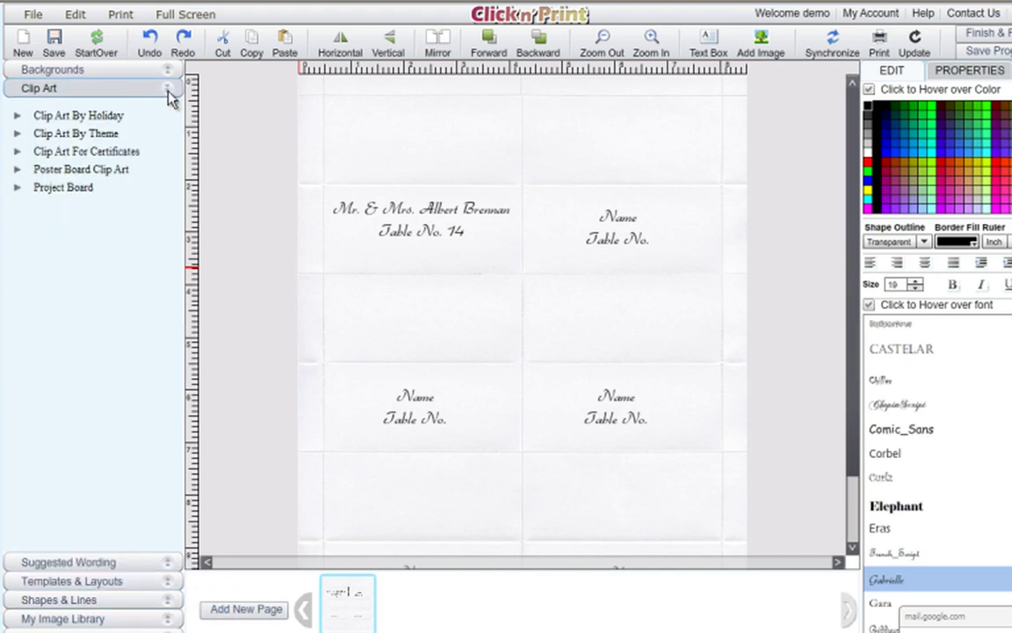
{"action": "left_click", "coordinate": [15, 134]}
{"action": "left_click", "coordinate": [54, 152]}
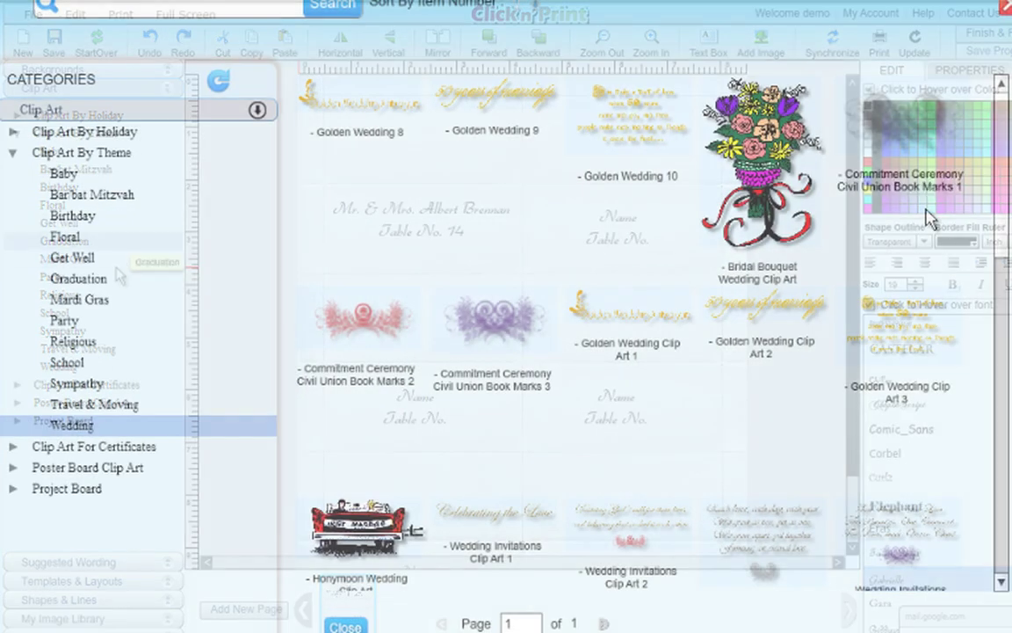
{"action": "scroll", "coordinate": [996, 200], "scroll_direction": "down", "scroll_amount": 1}
{"action": "left_click_drag", "start_coordinate": [996, 200], "coordinate": [985, 114]}
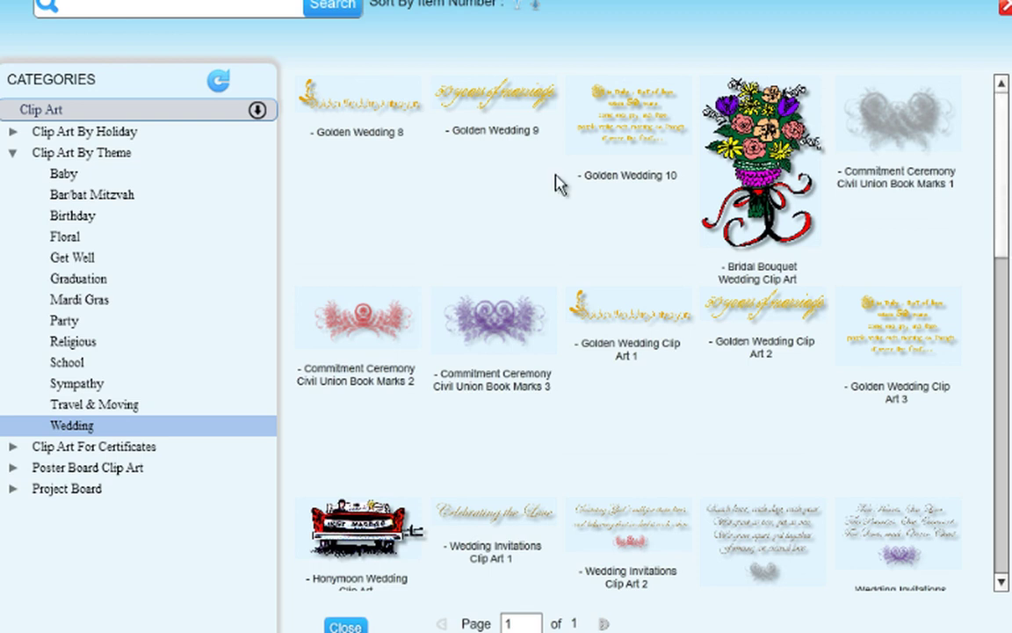
{"action": "left_click", "coordinate": [74, 238]}
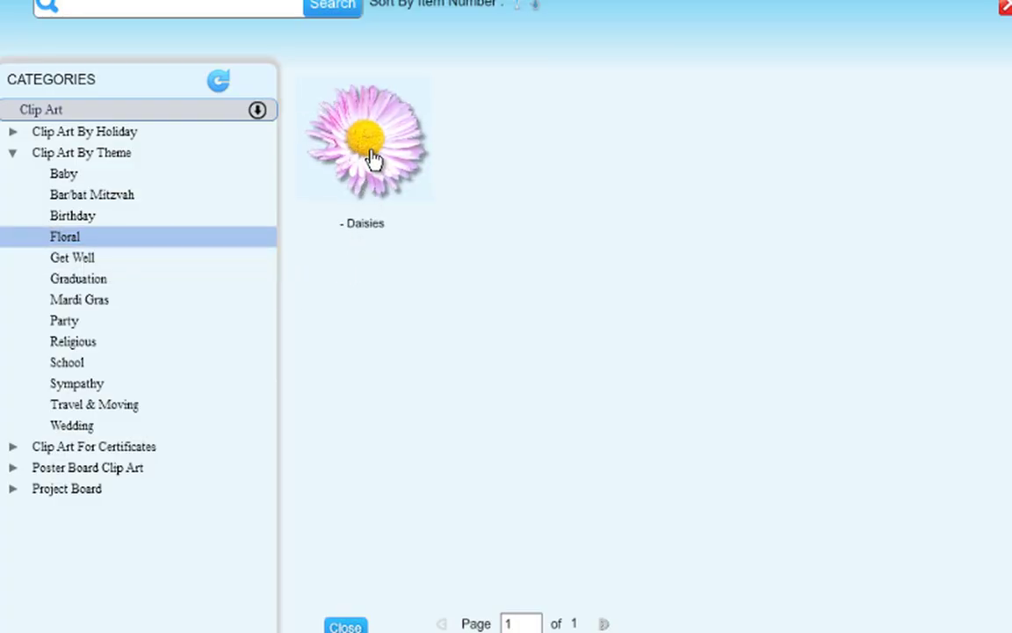
Place the Daisies clip art on the first card, with a copy beside the lower-left Name card.
{"action": "left_click", "coordinate": [375, 156]}
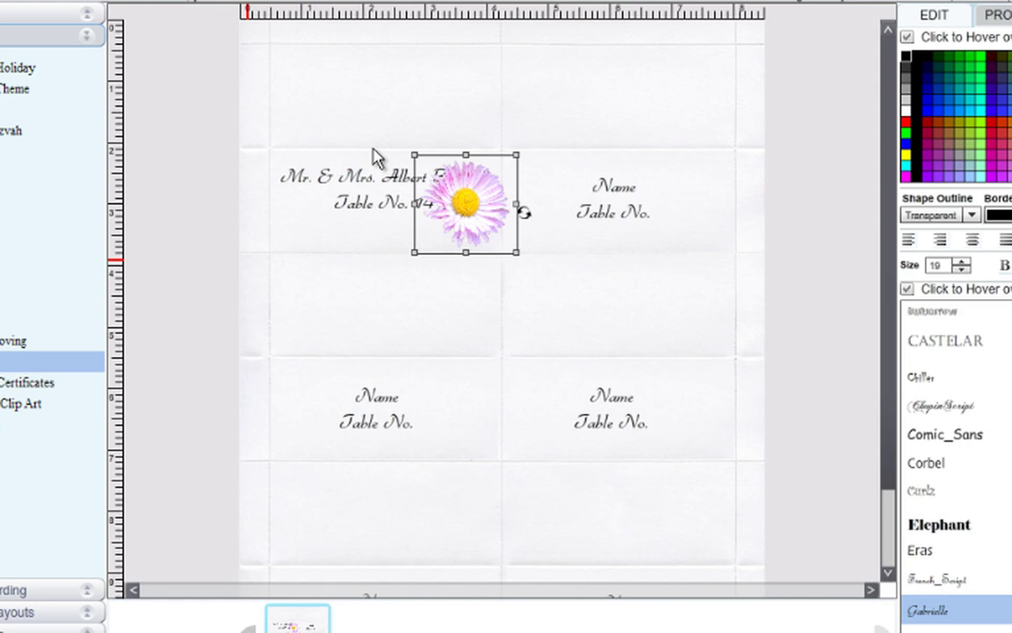
{"action": "mouse_move", "coordinate": [475, 226]}
{"action": "left_mouse_down"}
{"action": "mouse_move", "coordinate": [292, 301]}
{"action": "mouse_move", "coordinate": [308, 279]}
{"action": "mouse_move", "coordinate": [291, 263]}
{"action": "mouse_move", "coordinate": [341, 221]}
{"action": "mouse_move", "coordinate": [400, 244]}
{"action": "mouse_move", "coordinate": [273, 196]}
{"action": "left_mouse_up"}
{"action": "left_click", "coordinate": [379, 225]}
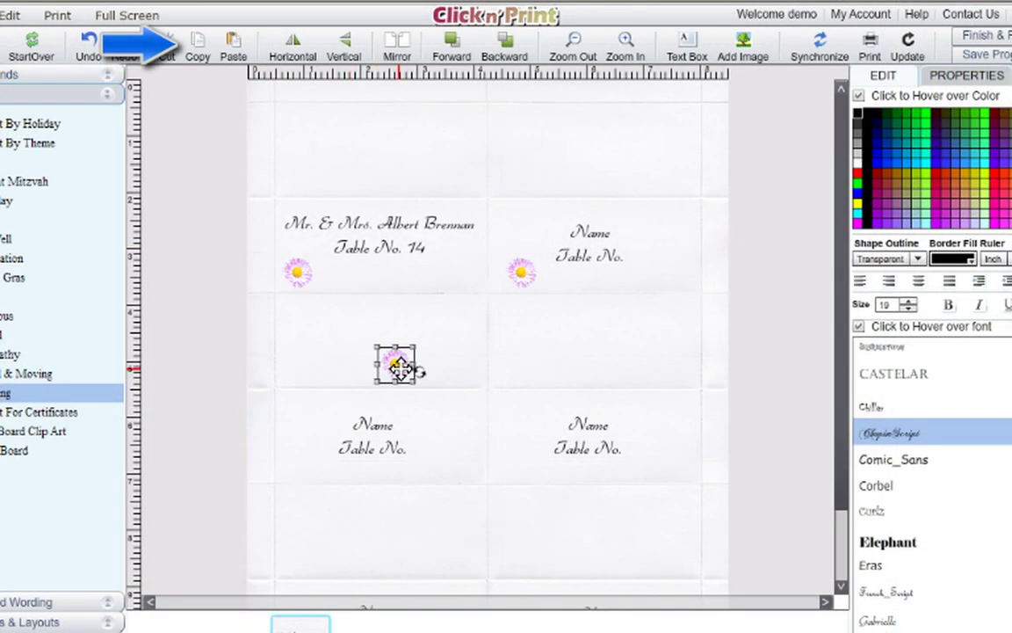
{"action": "left_click_drag", "start_coordinate": [397, 369], "coordinate": [297, 474]}
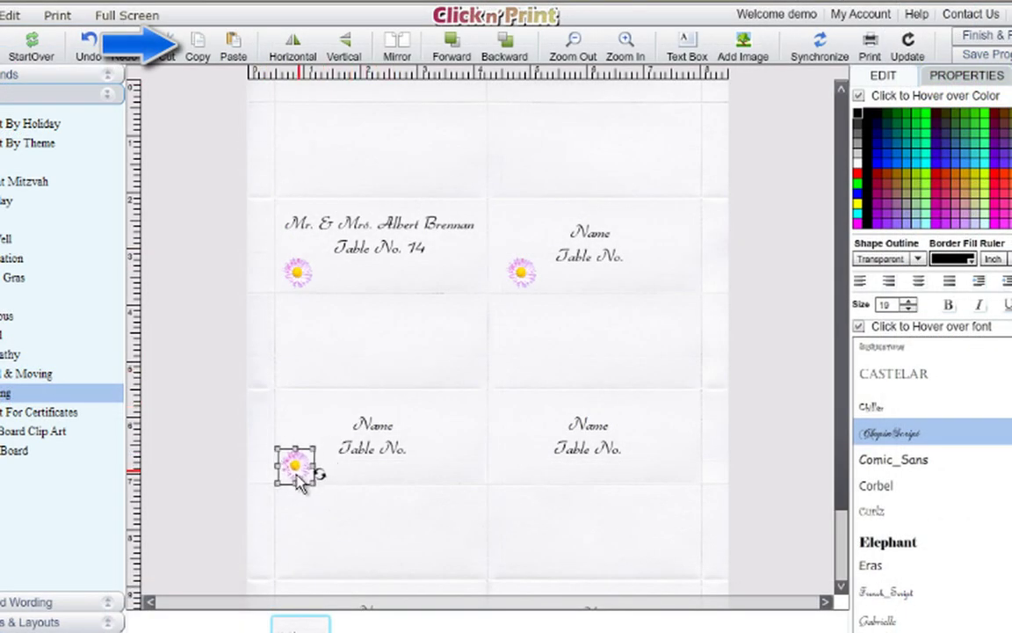
Paste daisy copies onto the middle-right, bottom-left and bottom-right cards.
{"action": "left_click", "coordinate": [233, 49]}
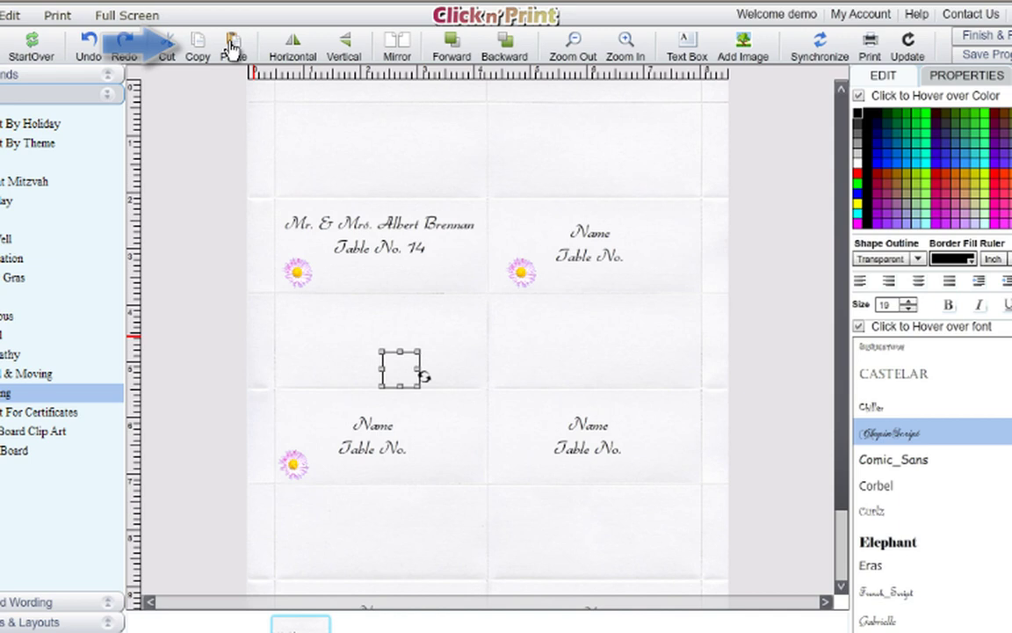
{"action": "left_click_drag", "start_coordinate": [418, 378], "coordinate": [515, 470]}
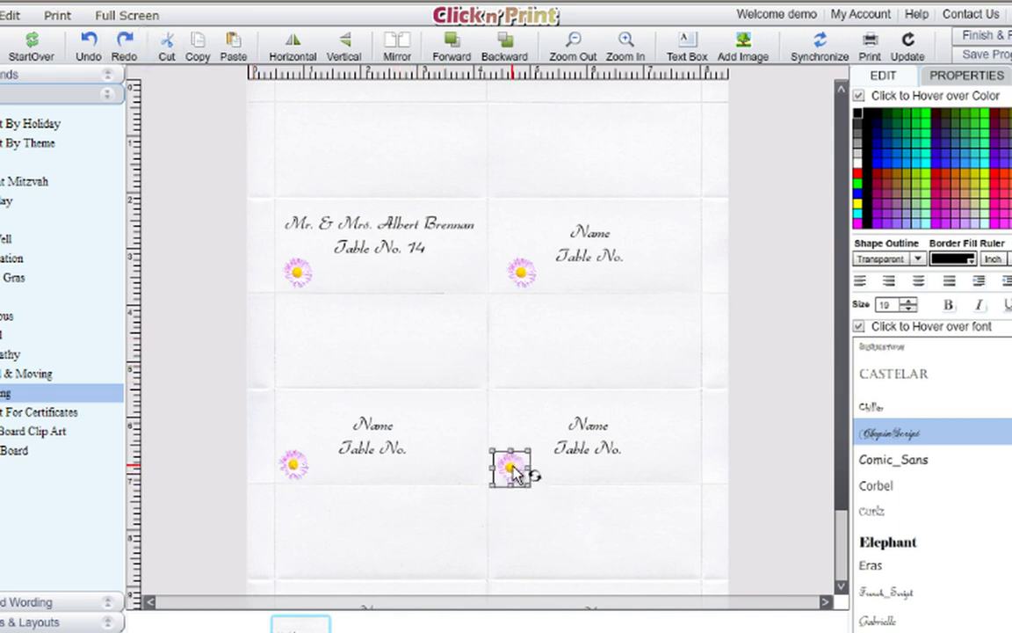
{"action": "left_click", "coordinate": [233, 49]}
{"action": "left_click_drag", "start_coordinate": [412, 361], "coordinate": [408, 501]}
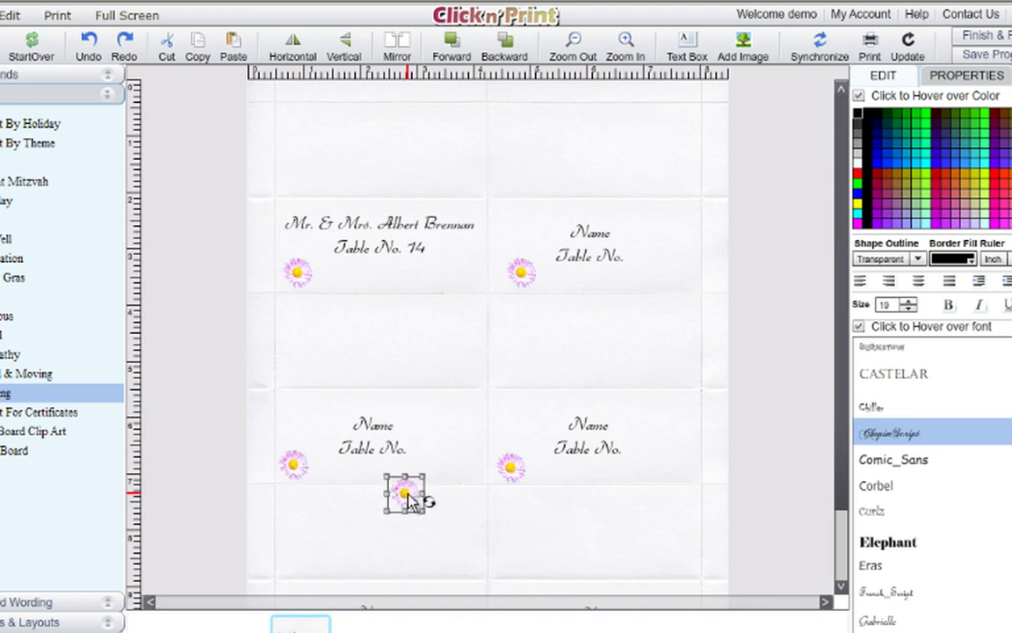
{"action": "scroll", "coordinate": [762, 440], "scroll_direction": "down", "scroll_amount": 3}
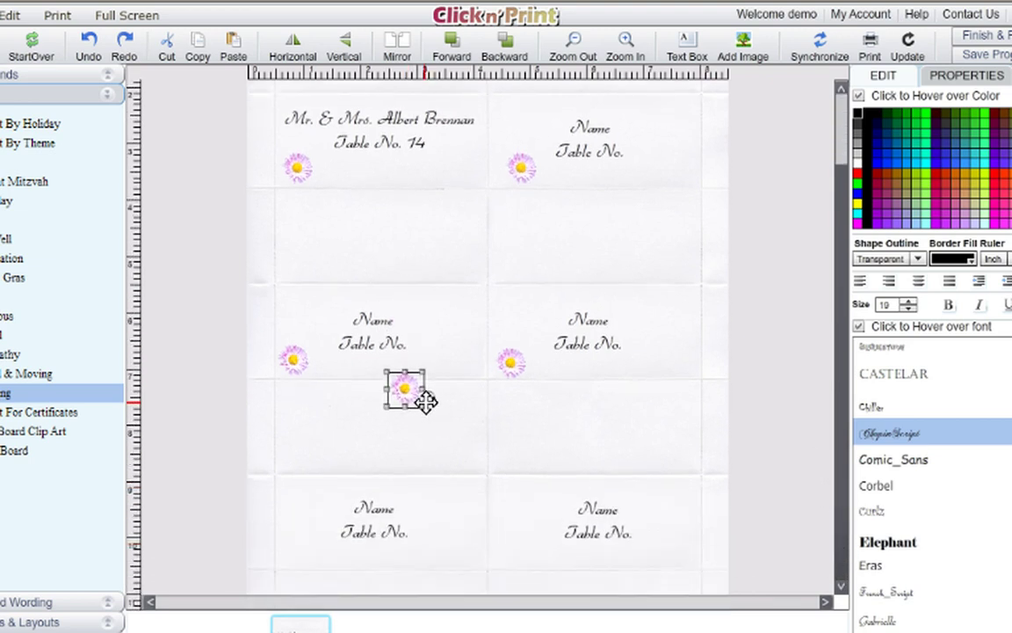
{"action": "left_click_drag", "start_coordinate": [426, 401], "coordinate": [303, 549]}
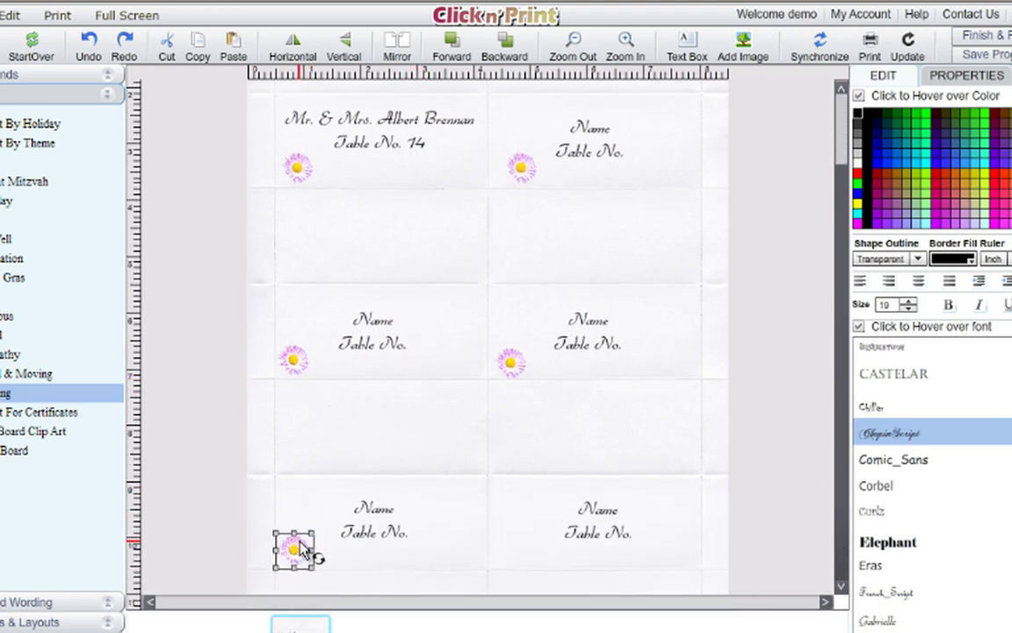
{"action": "left_click", "coordinate": [234, 48]}
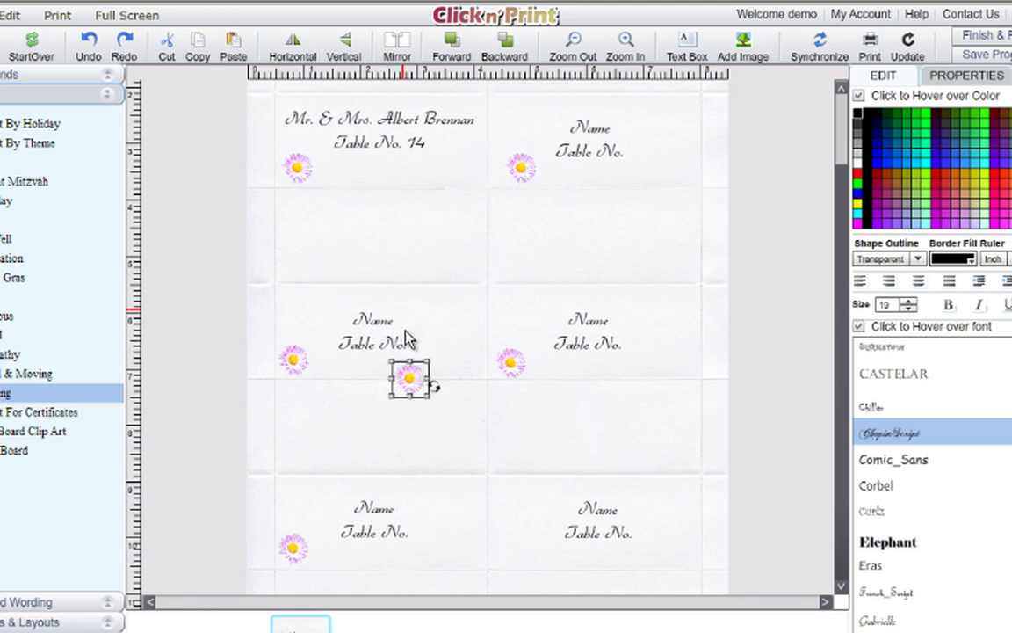
{"action": "mouse_move", "coordinate": [416, 386]}
{"action": "left_mouse_down"}
{"action": "mouse_move", "coordinate": [459, 429]}
{"action": "mouse_move", "coordinate": [518, 533]}
{"action": "mouse_move", "coordinate": [510, 559]}
{"action": "left_mouse_up"}
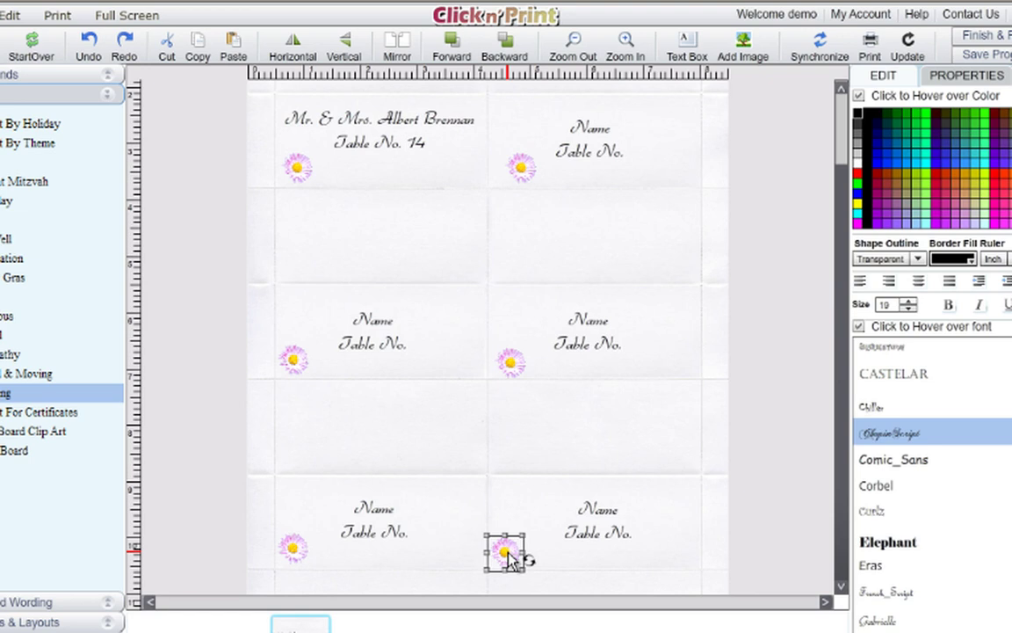
Fill a placeholder card with the guest's surname and 'Table No.19'.
{"action": "left_click", "coordinate": [589, 137]}
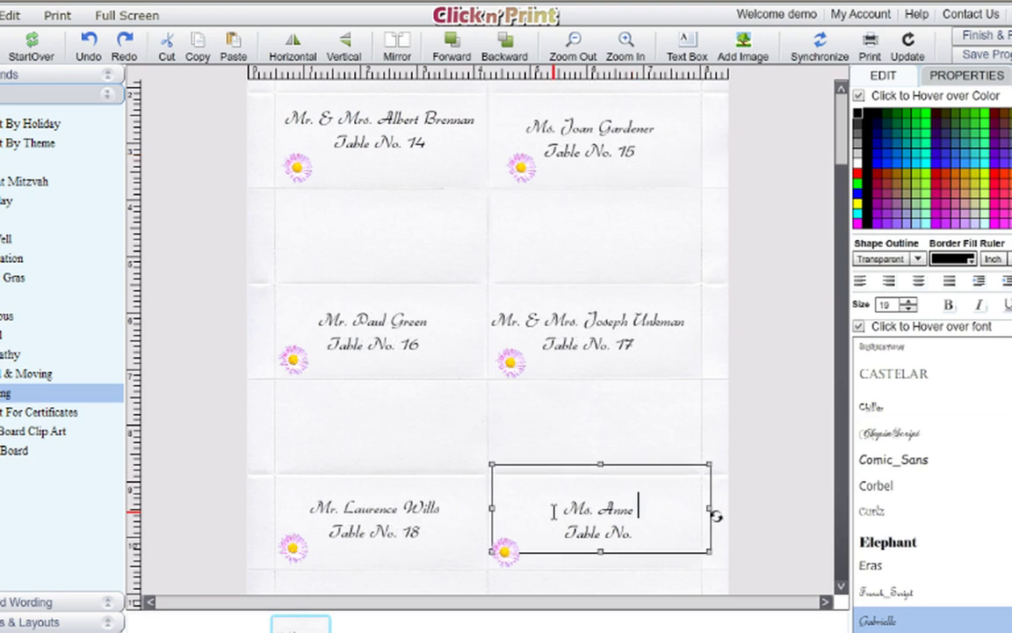
{"action": "type", "text": "Wilkins Table No."}
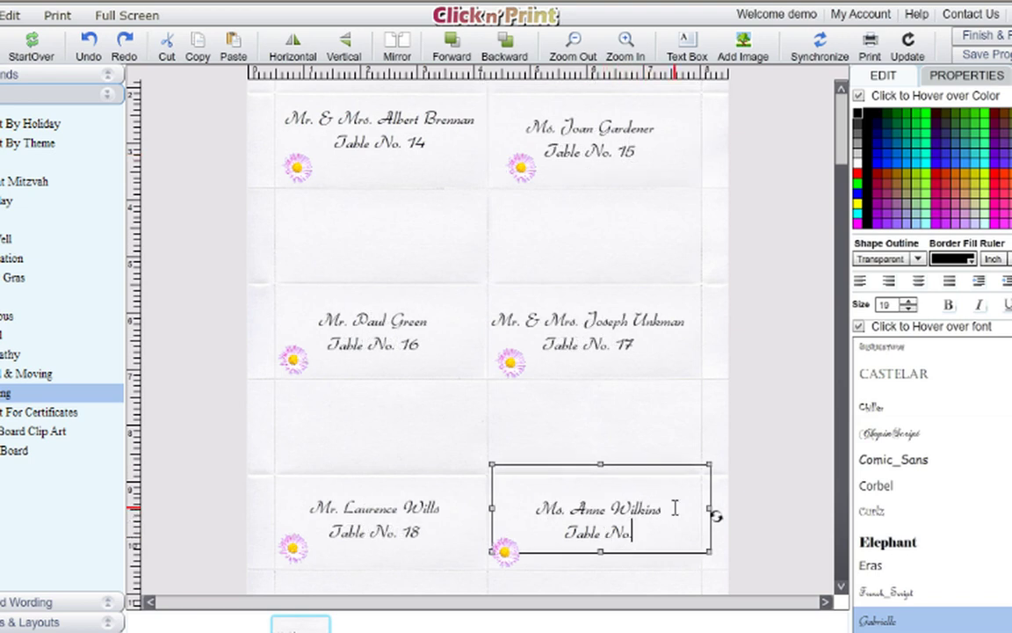
{"action": "type", "text": "19"}
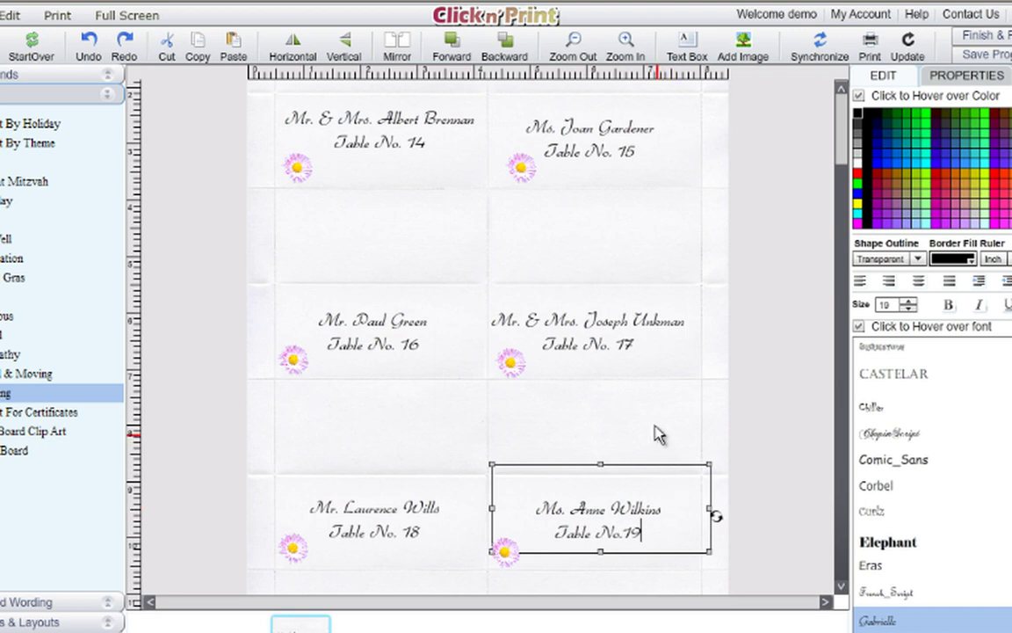
{"action": "left_click", "coordinate": [591, 383]}
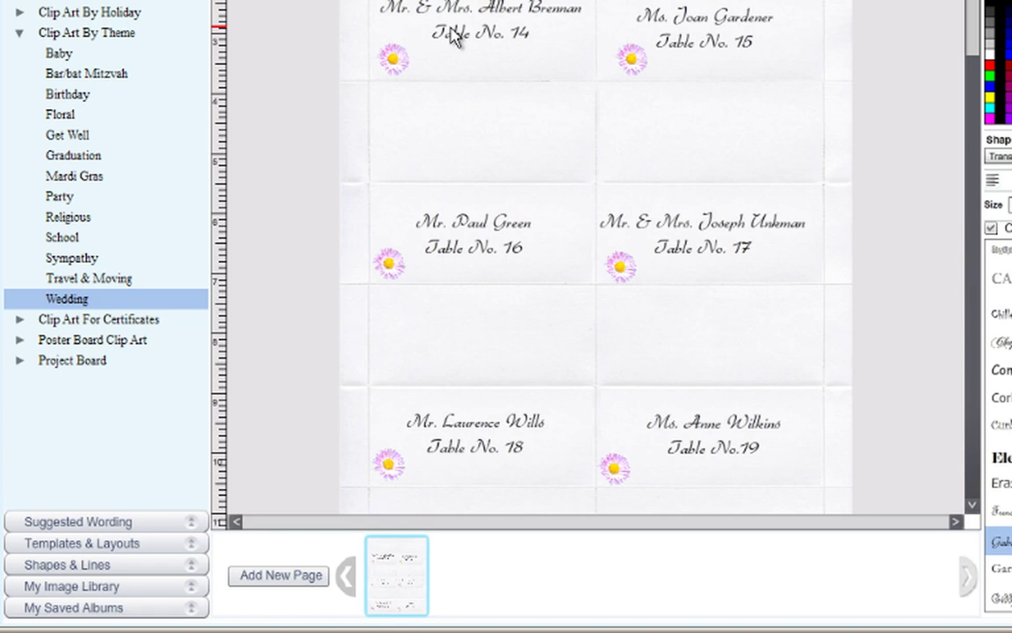
Add a new page, saving the current design as the album 'place cards 1' first.
{"action": "left_click", "coordinate": [288, 576]}
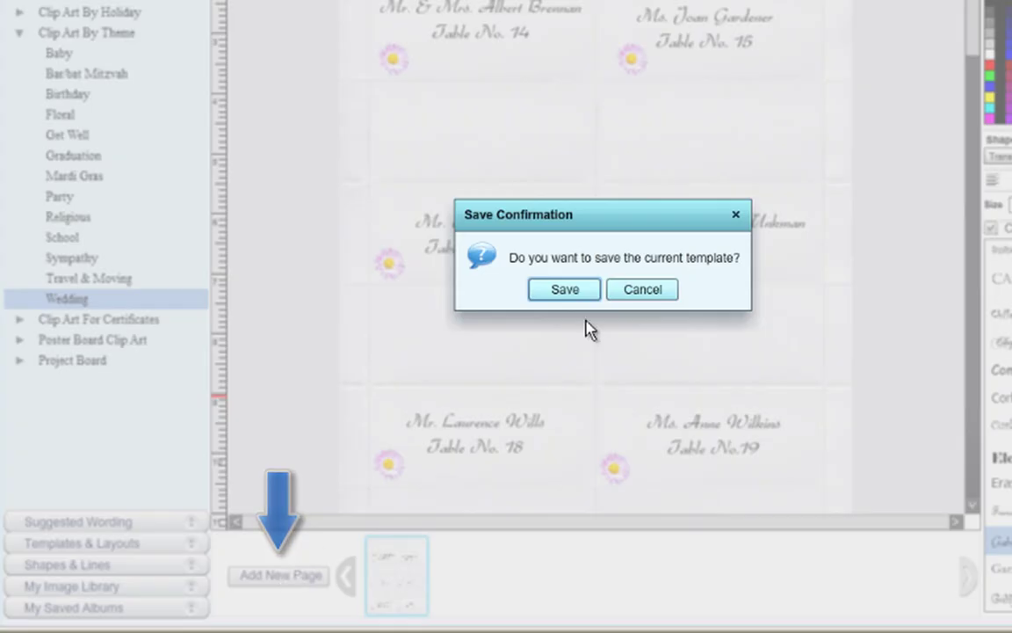
{"action": "left_click", "coordinate": [565, 290]}
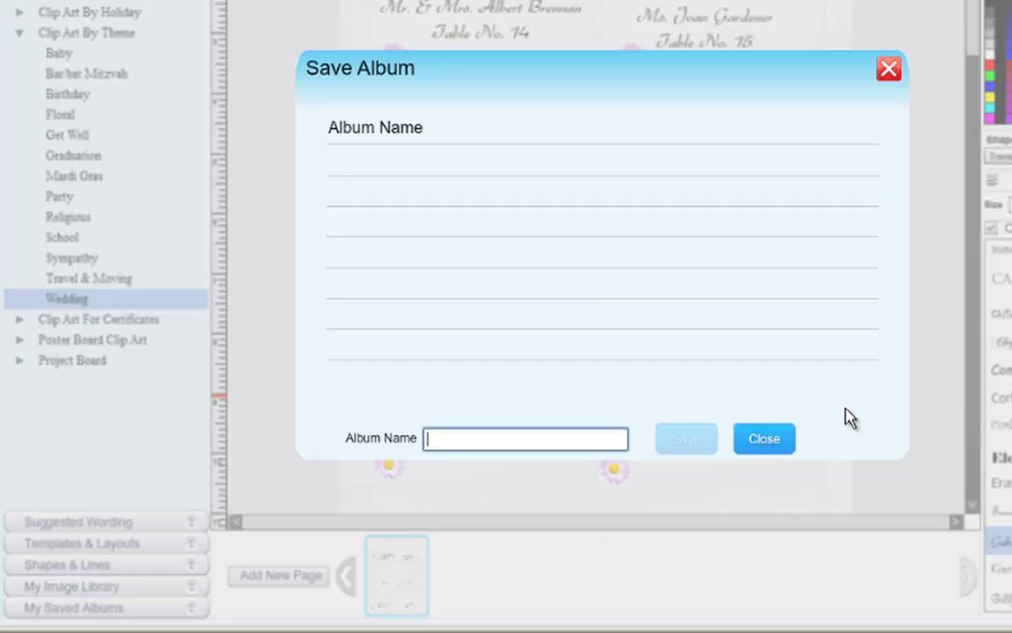
{"action": "type", "text": "place ca"}
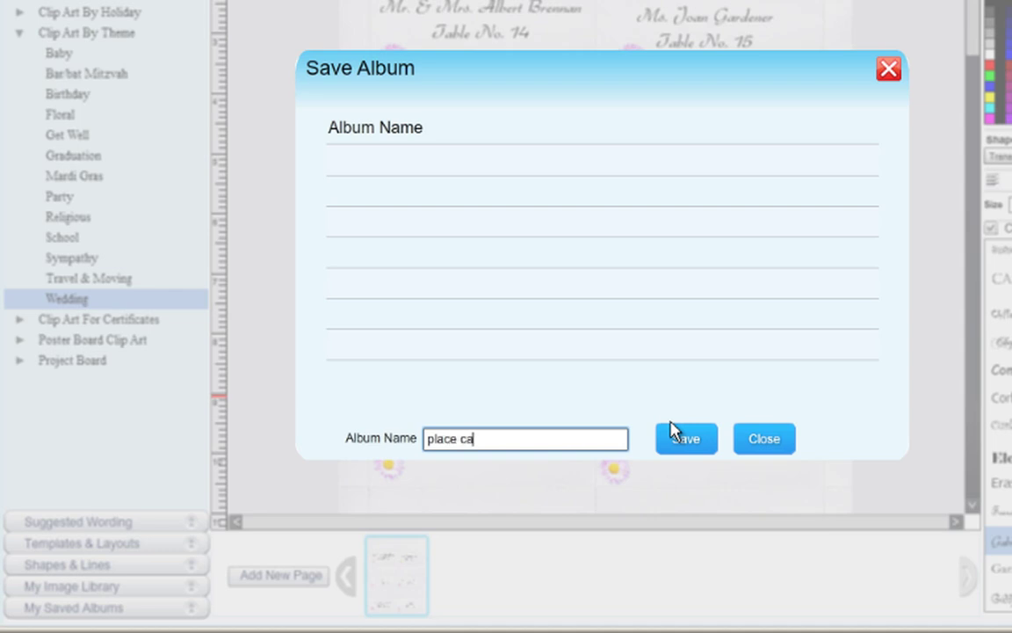
{"action": "type", "text": "rds 1"}
{"action": "left_click", "coordinate": [690, 442]}
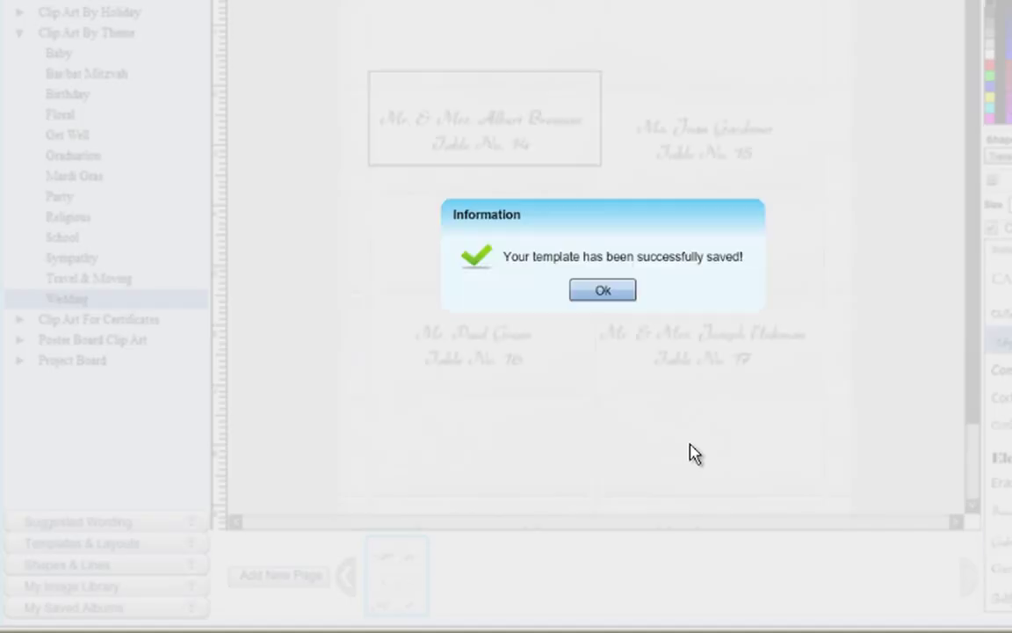
{"action": "left_click", "coordinate": [628, 293]}
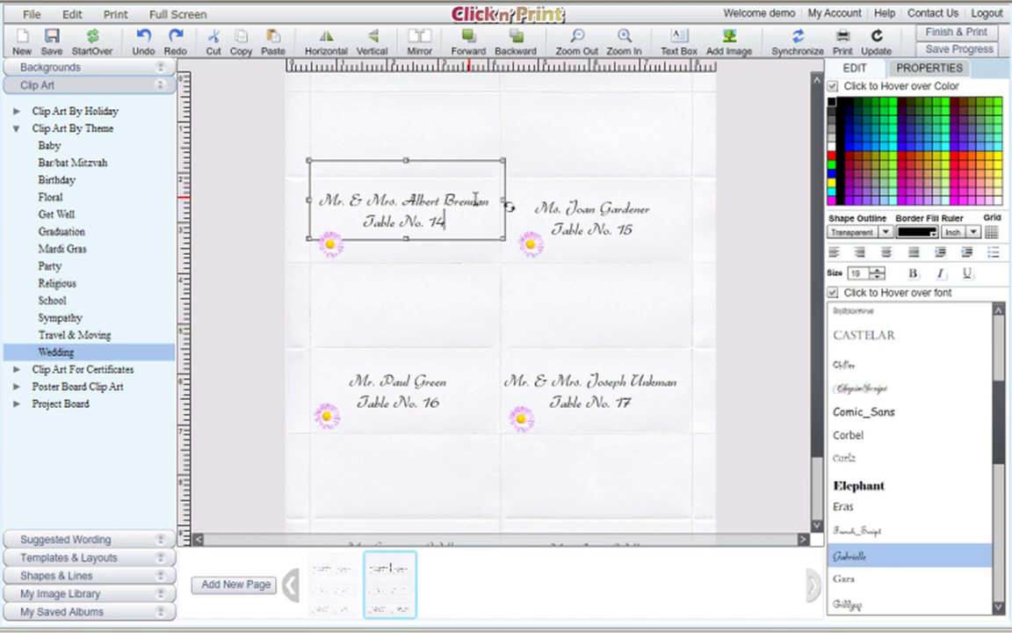
Replace the first card's guest name with the new guest's full name and change table 14 to 20.
{"action": "left_click_drag", "start_coordinate": [488, 200], "coordinate": [320, 204]}
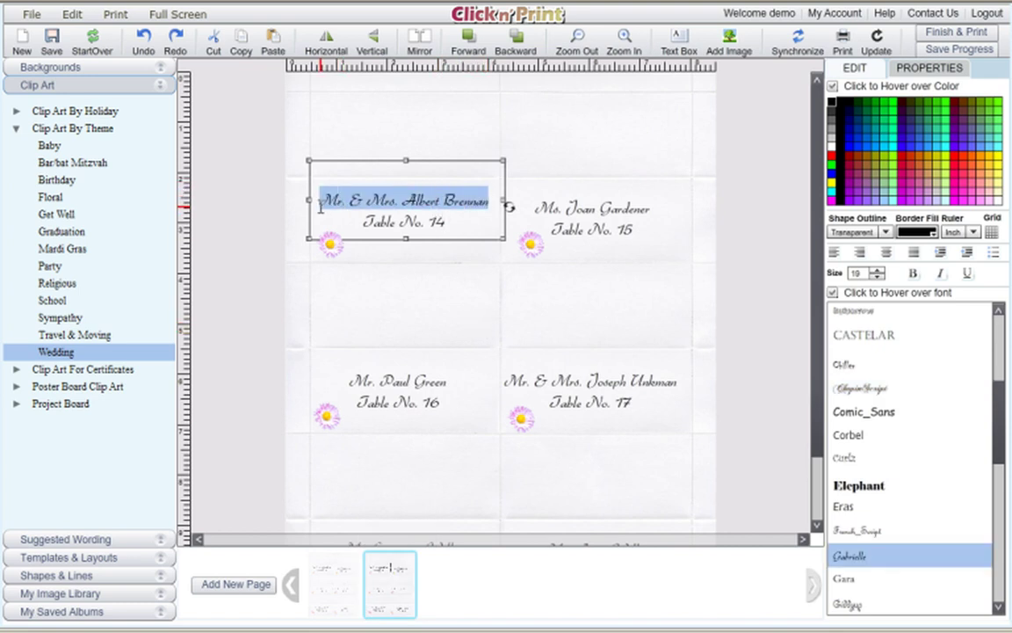
{"action": "type", "text": "Ms"}
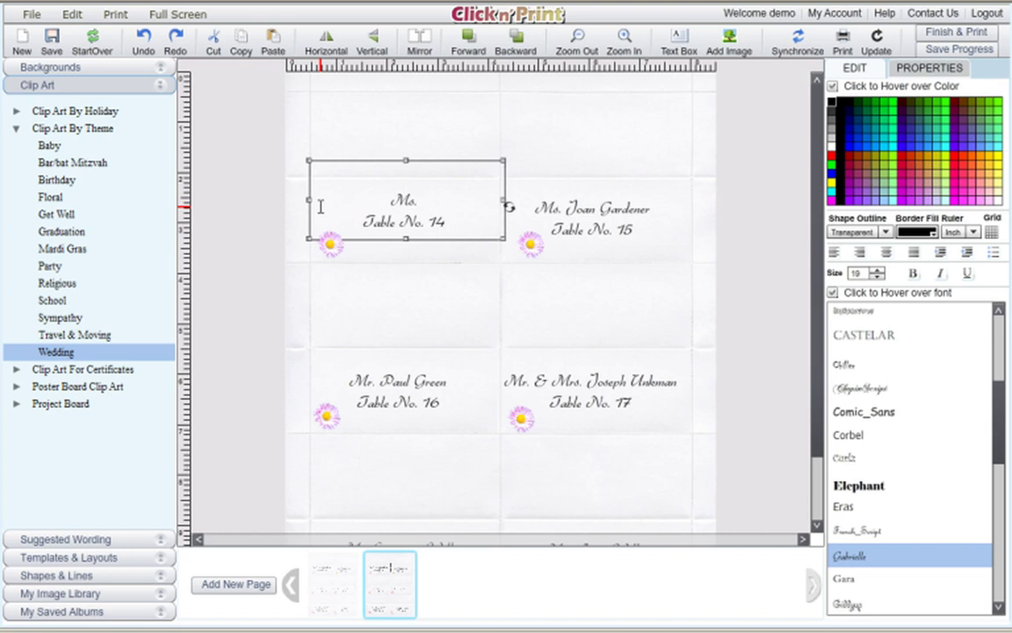
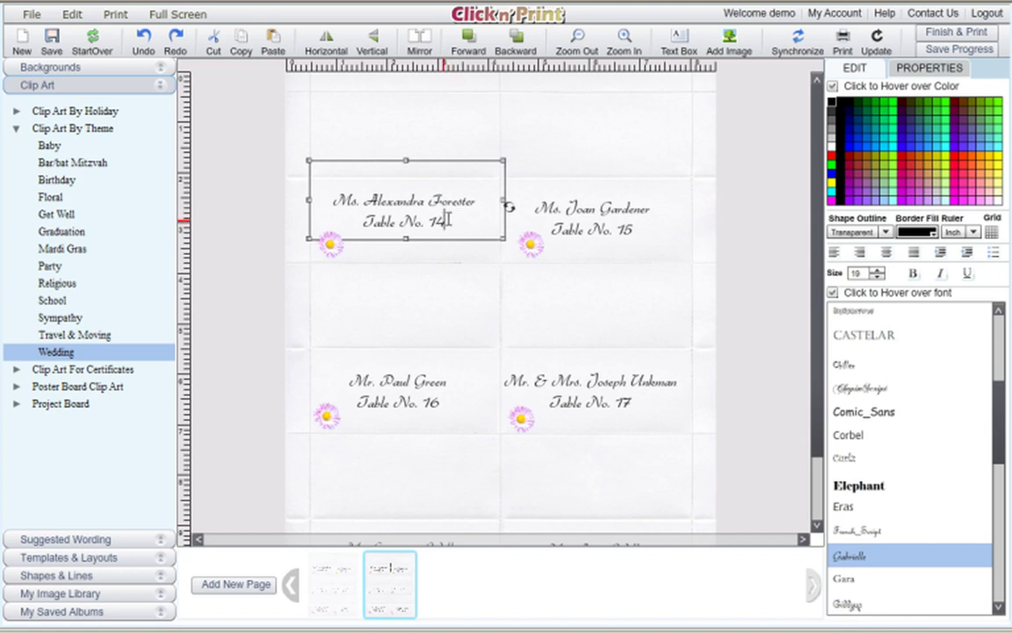
{"action": "type", "text": "20"}
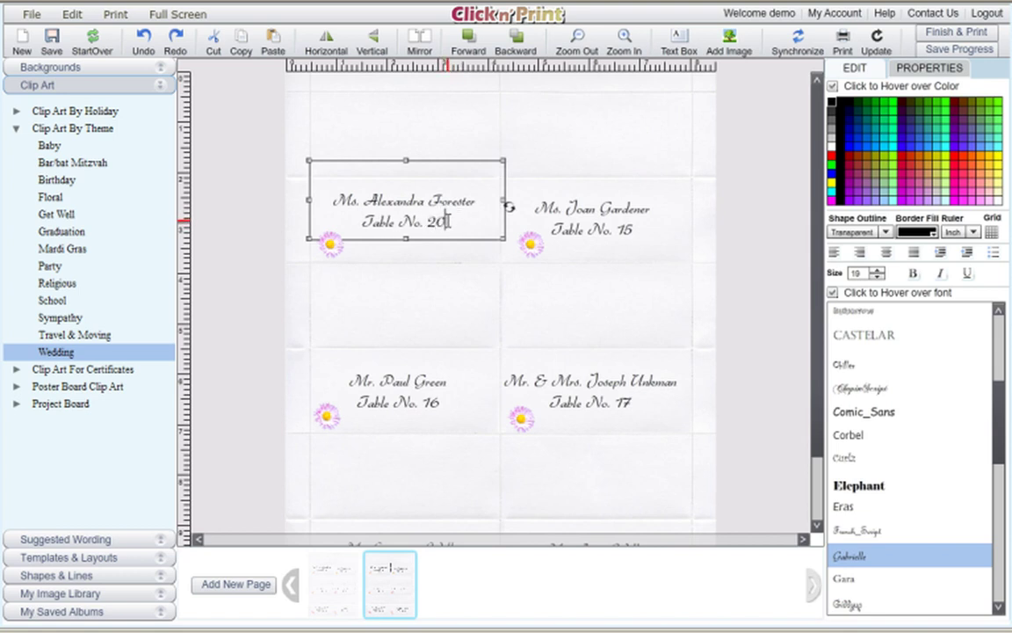
{"action": "left_click", "coordinate": [543, 305]}
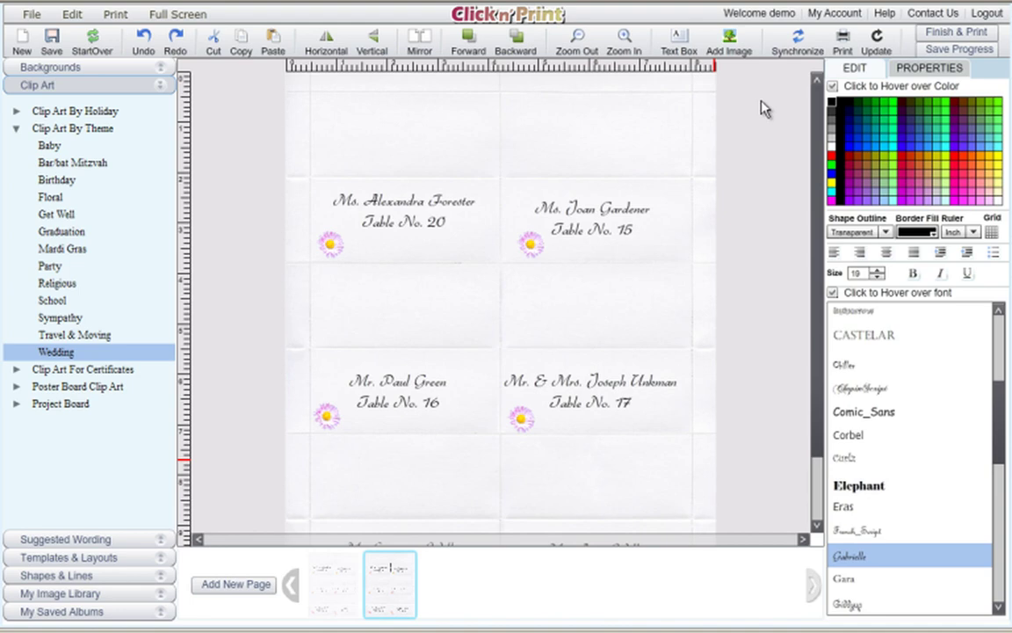
{"action": "left_click", "coordinate": [846, 42]}
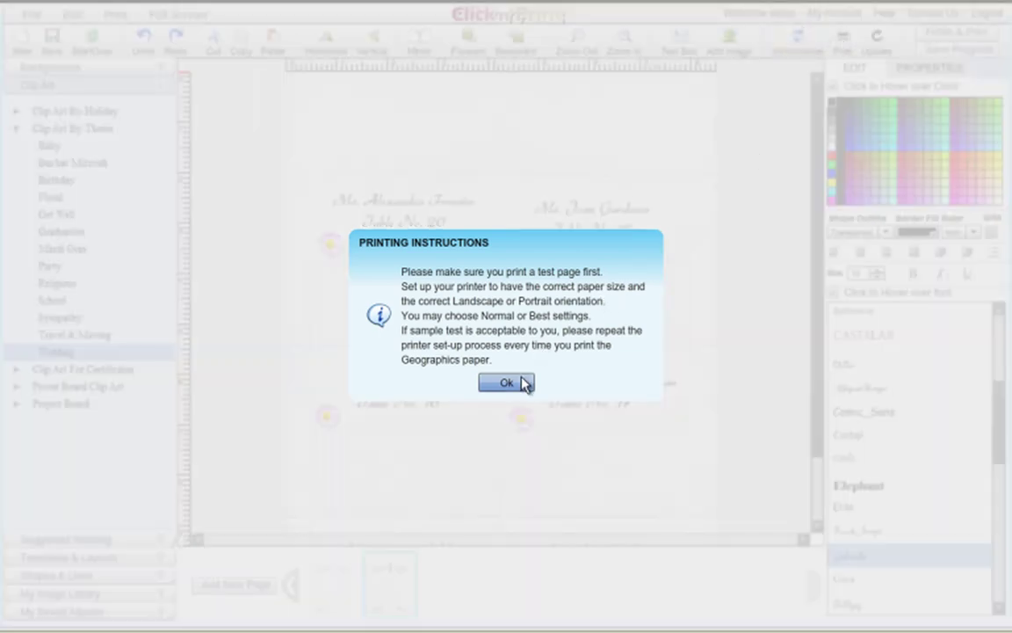
{"action": "left_click", "coordinate": [518, 385]}
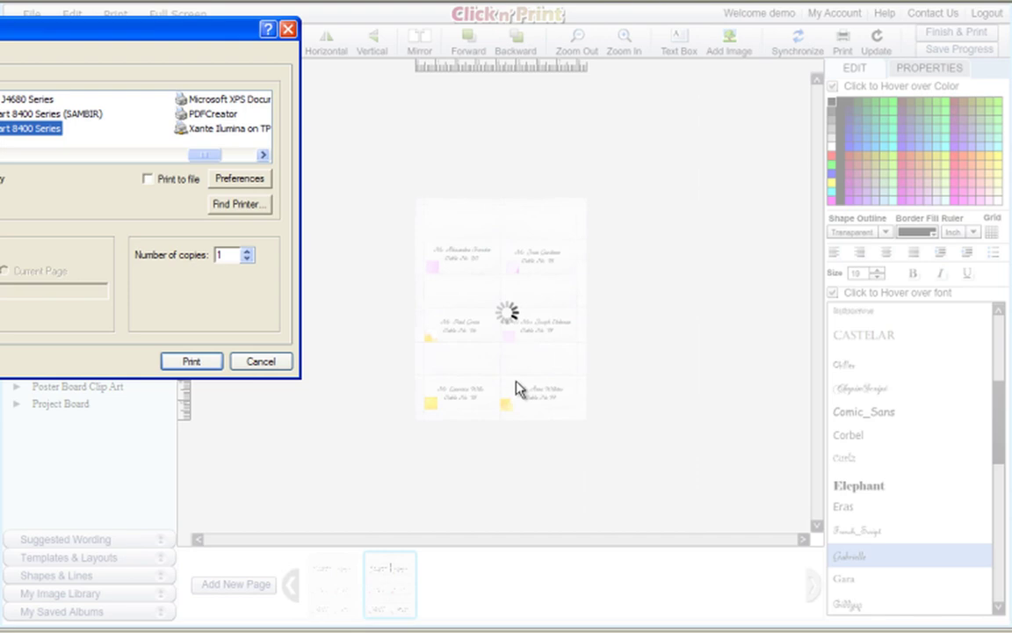
{"action": "left_click_drag", "start_coordinate": [216, 37], "coordinate": [593, 91]}
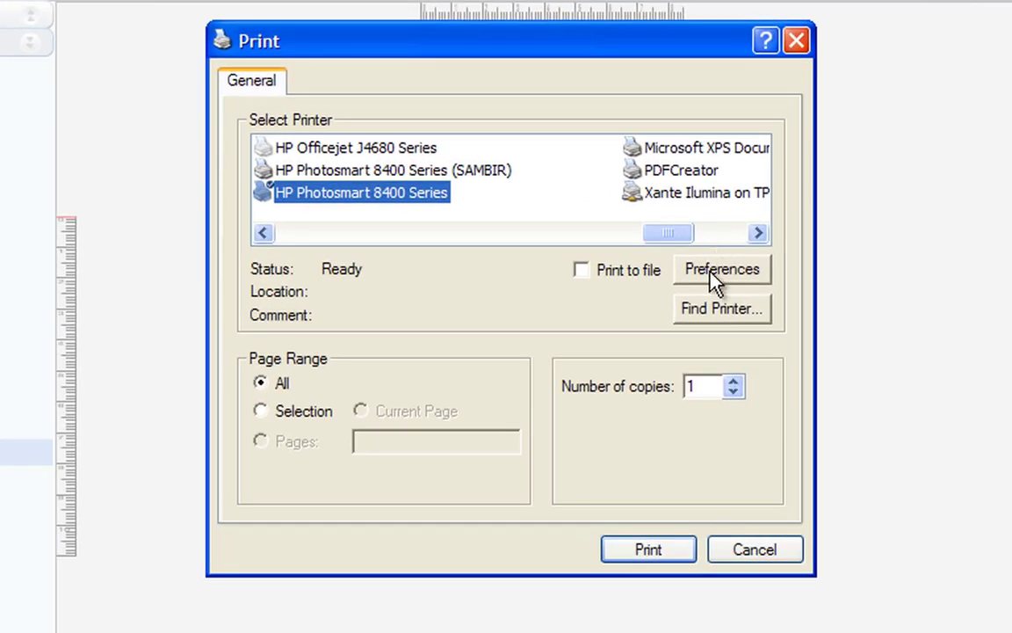
{"action": "left_click", "coordinate": [728, 279]}
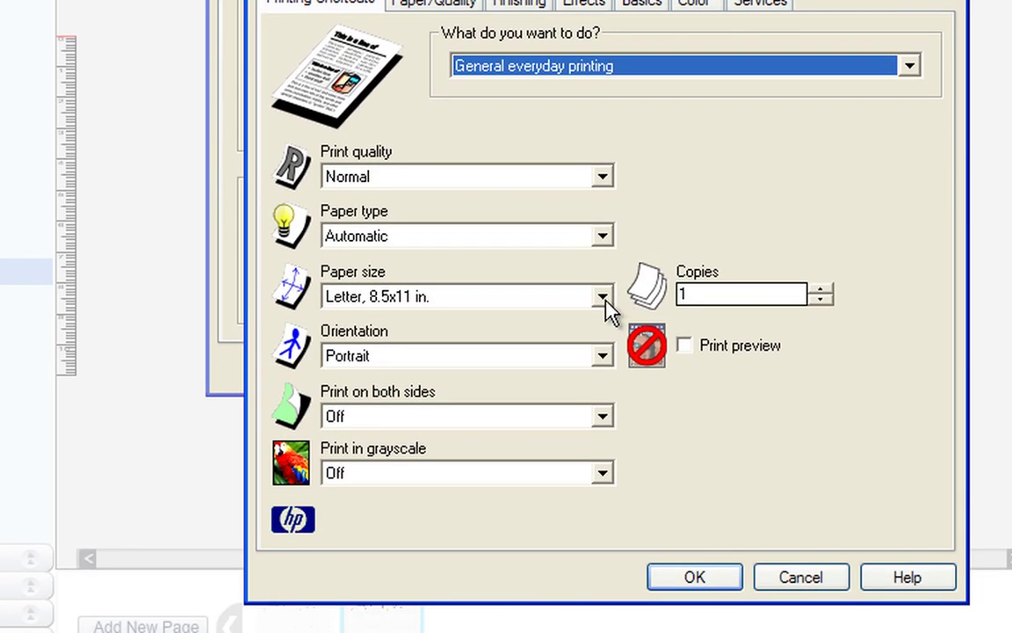
{"action": "left_click", "coordinate": [603, 299]}
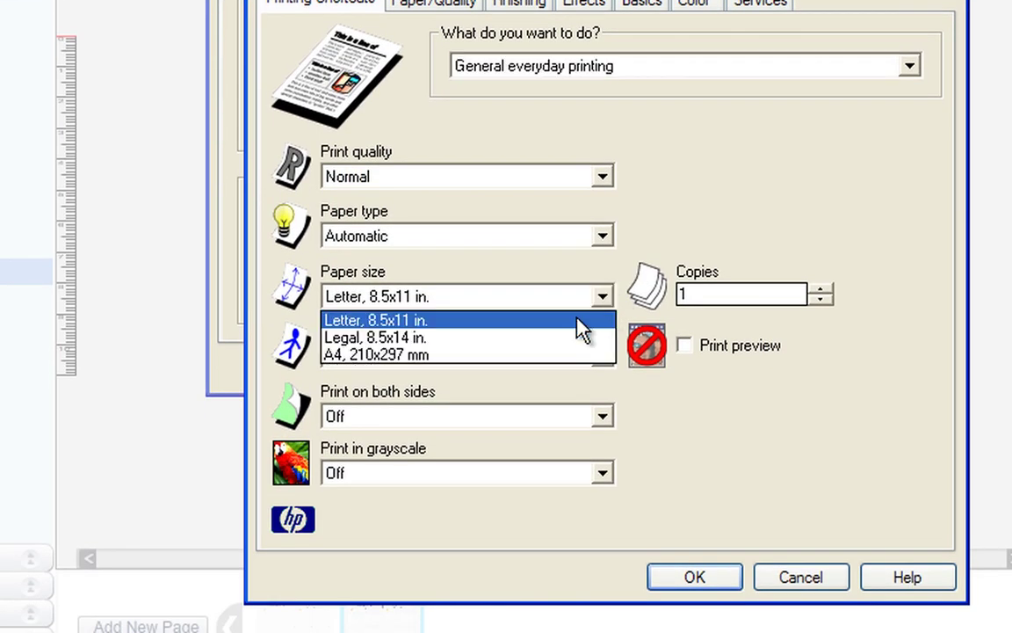
{"action": "left_click", "coordinate": [572, 321]}
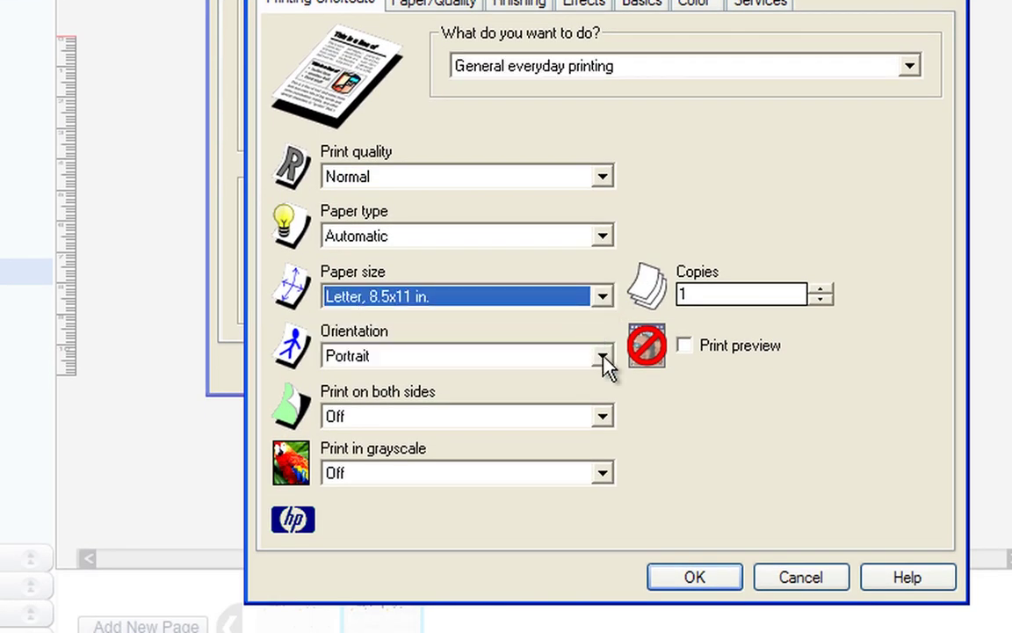
{"action": "left_click", "coordinate": [601, 354]}
{"action": "left_click", "coordinate": [595, 382]}
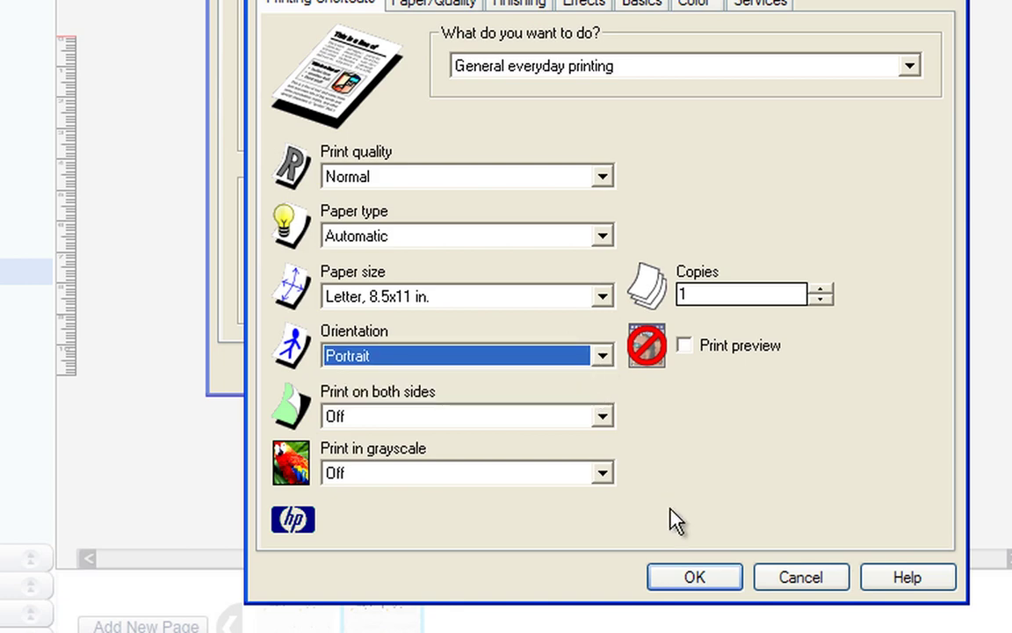
{"action": "left_click", "coordinate": [689, 580]}
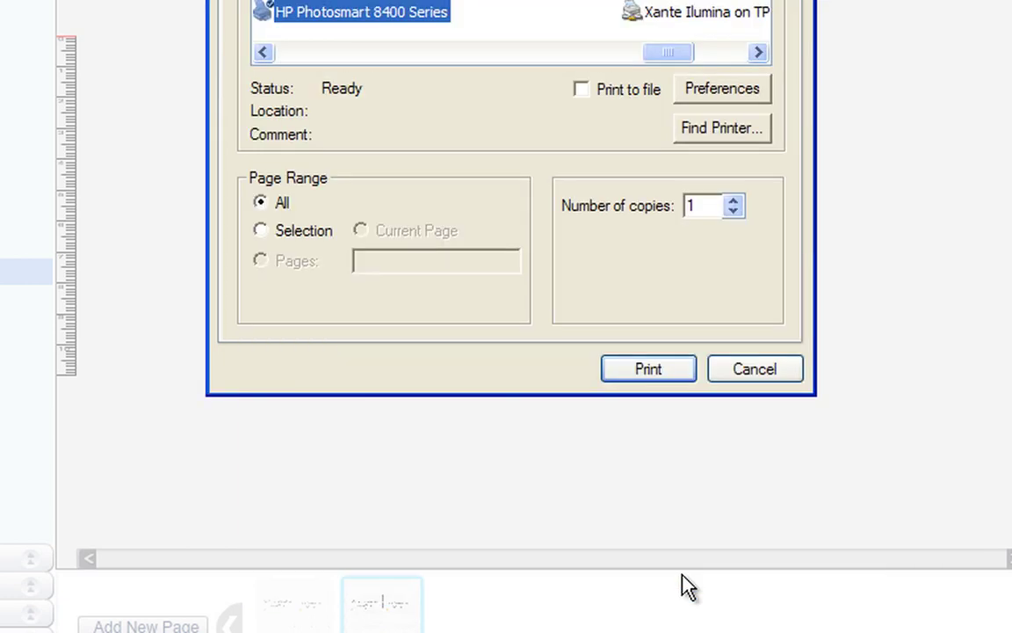
{"action": "left_click_drag", "start_coordinate": [666, 63], "coordinate": [626, 59]}
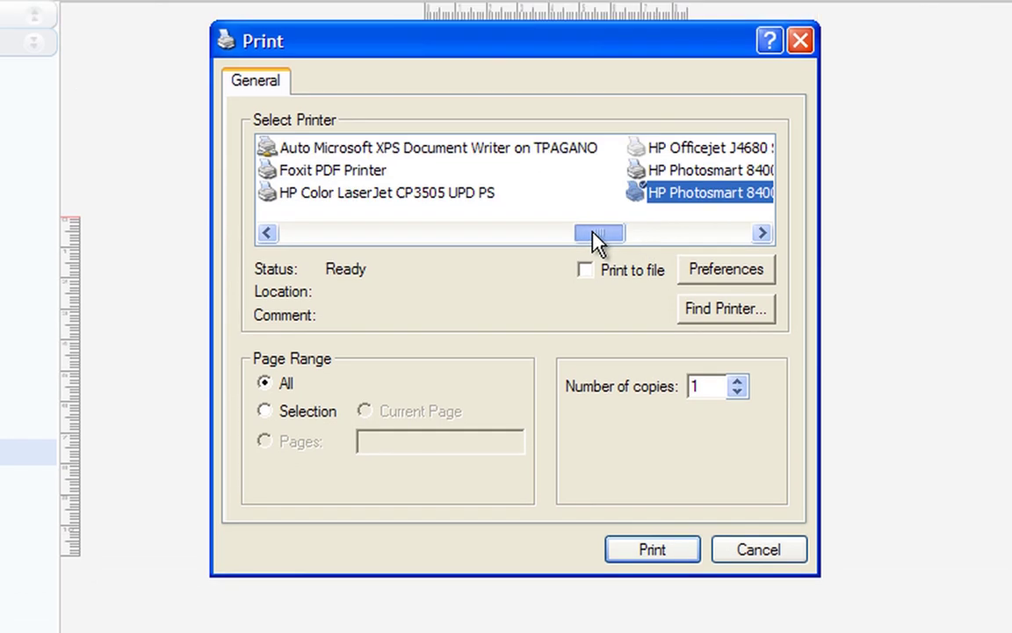
{"action": "left_click_drag", "start_coordinate": [631, 236], "coordinate": [673, 235]}
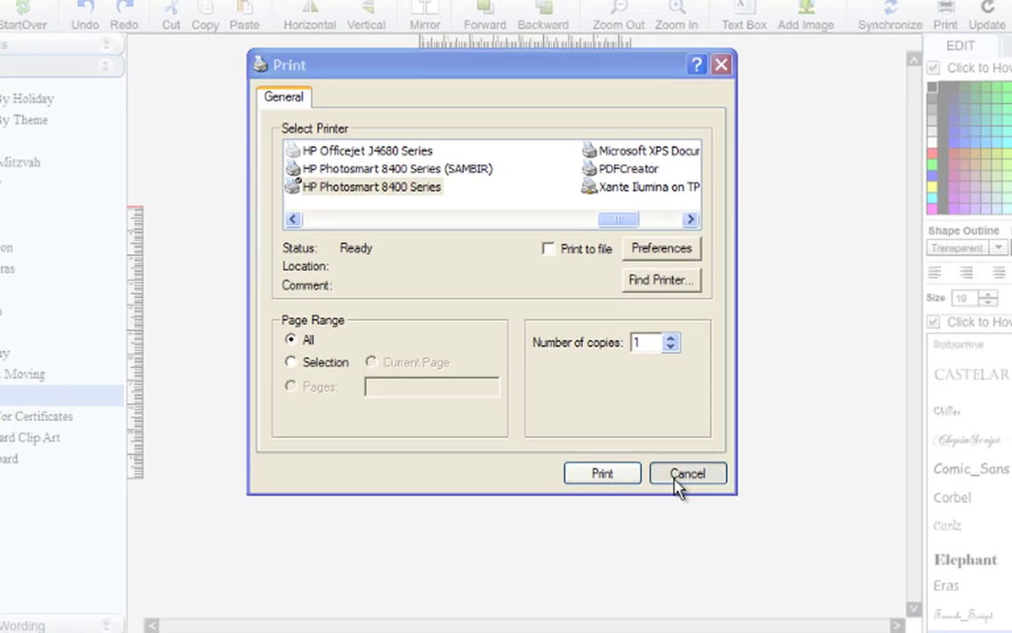
Cancel printing and start a new design from the 8.5"x11" Rsvp Cards background 44479 Blank White.
{"action": "left_click", "coordinate": [747, 555]}
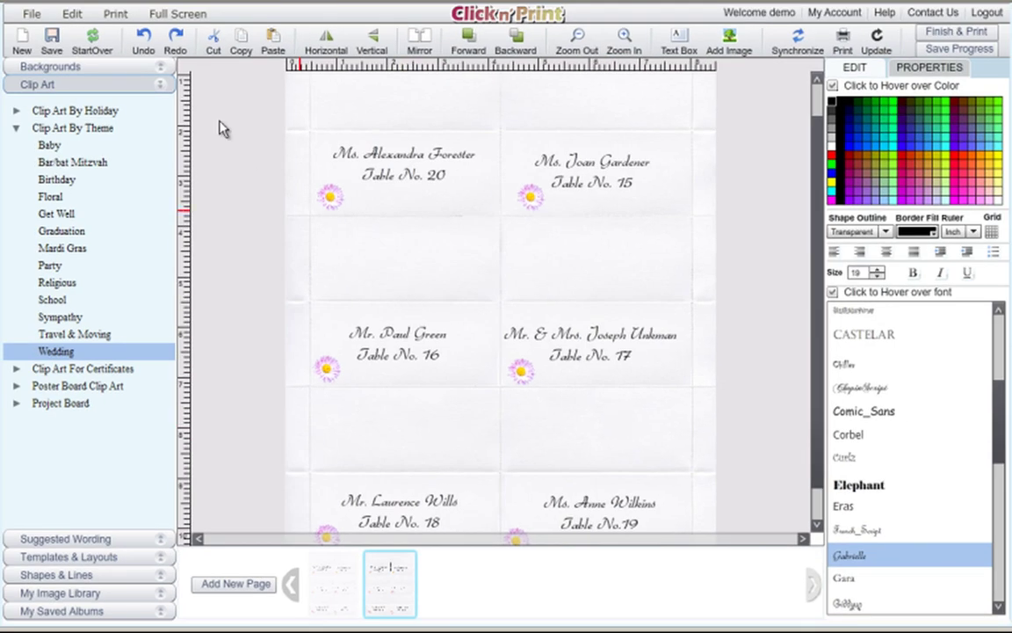
{"action": "left_click", "coordinate": [24, 43]}
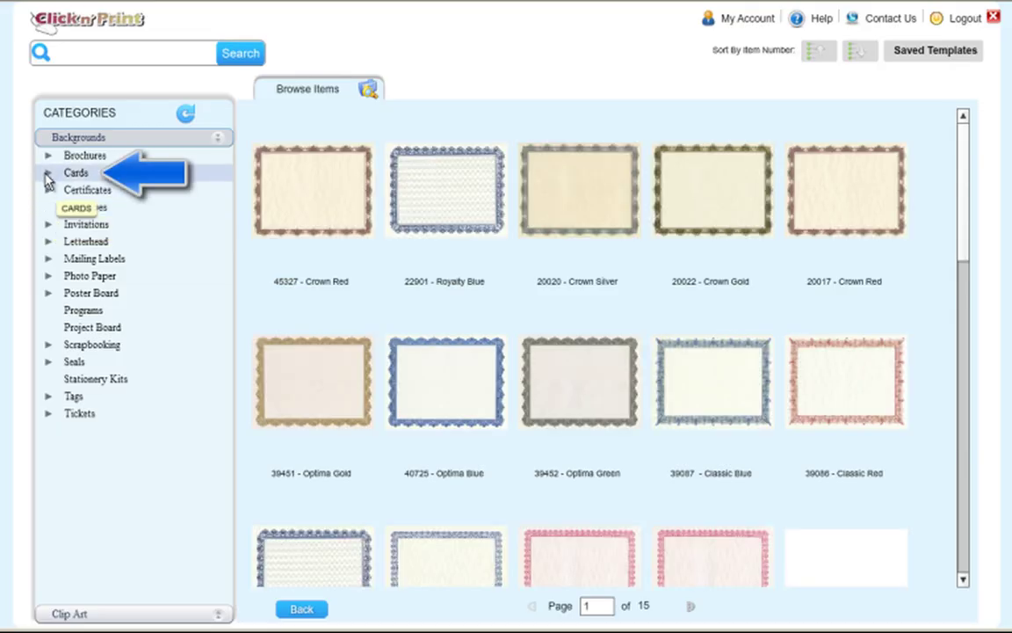
{"action": "left_click", "coordinate": [47, 175]}
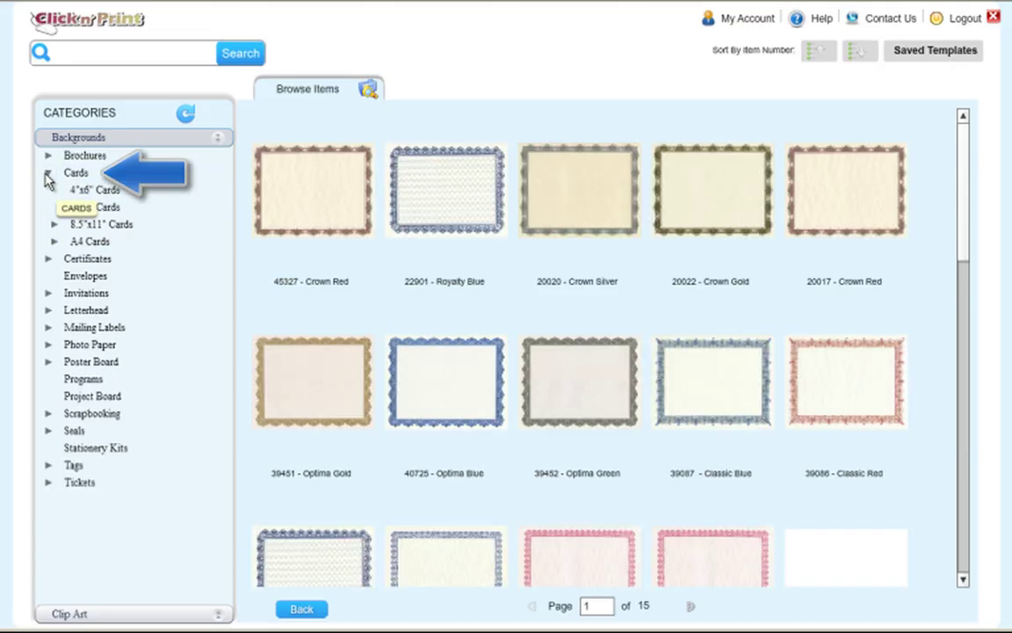
{"action": "left_click", "coordinate": [54, 225]}
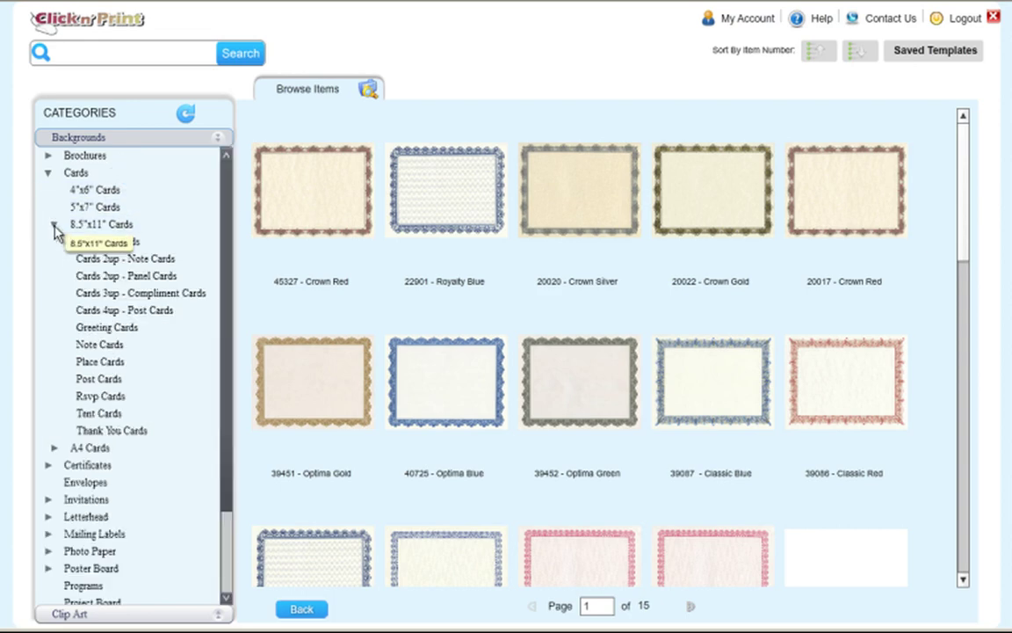
{"action": "left_click", "coordinate": [100, 399]}
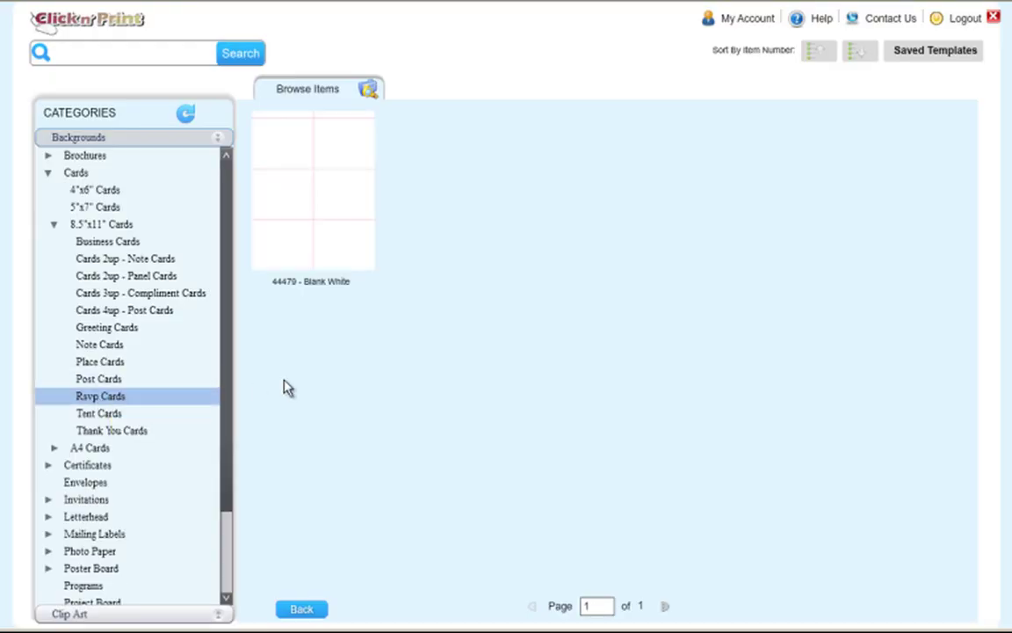
{"action": "left_click", "coordinate": [323, 220]}
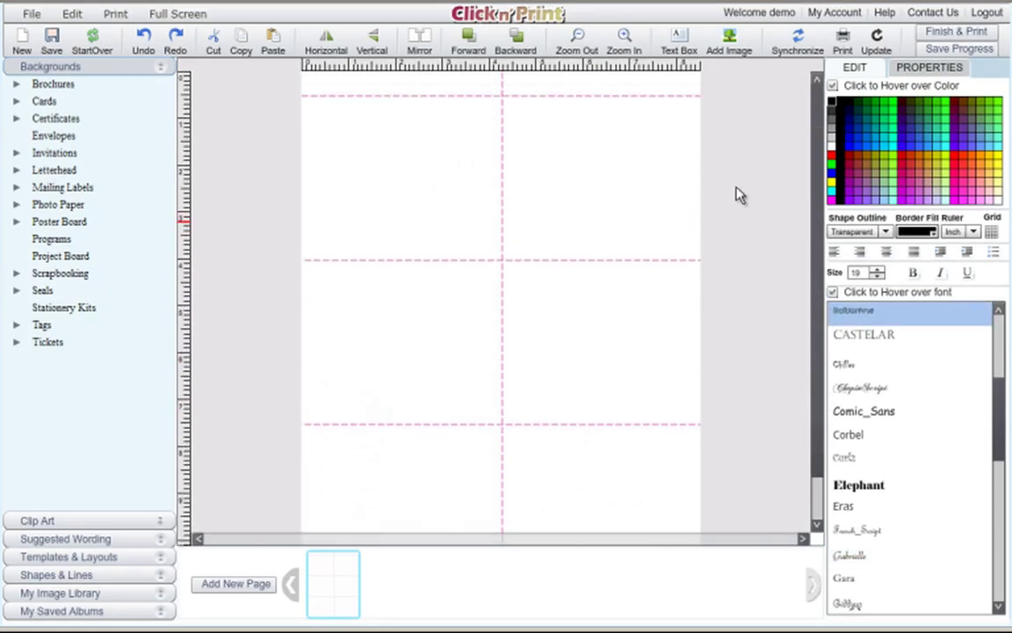
Add the Wedding theme's Rsvp Cards Wording from Suggested Wording to the first card.
{"action": "left_click", "coordinate": [161, 542]}
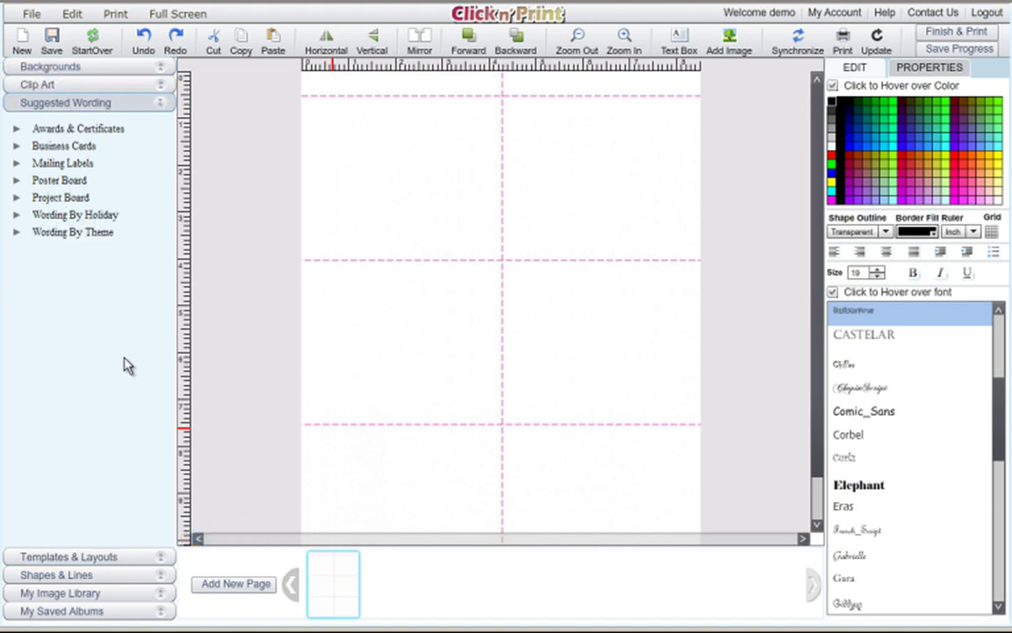
{"action": "left_click", "coordinate": [17, 234]}
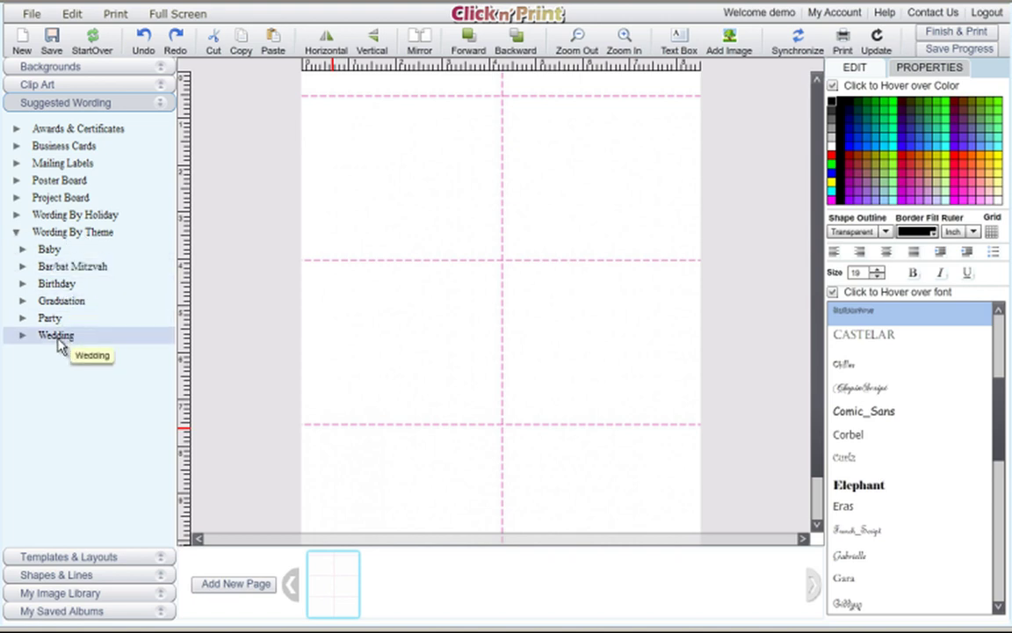
{"action": "left_click", "coordinate": [23, 337]}
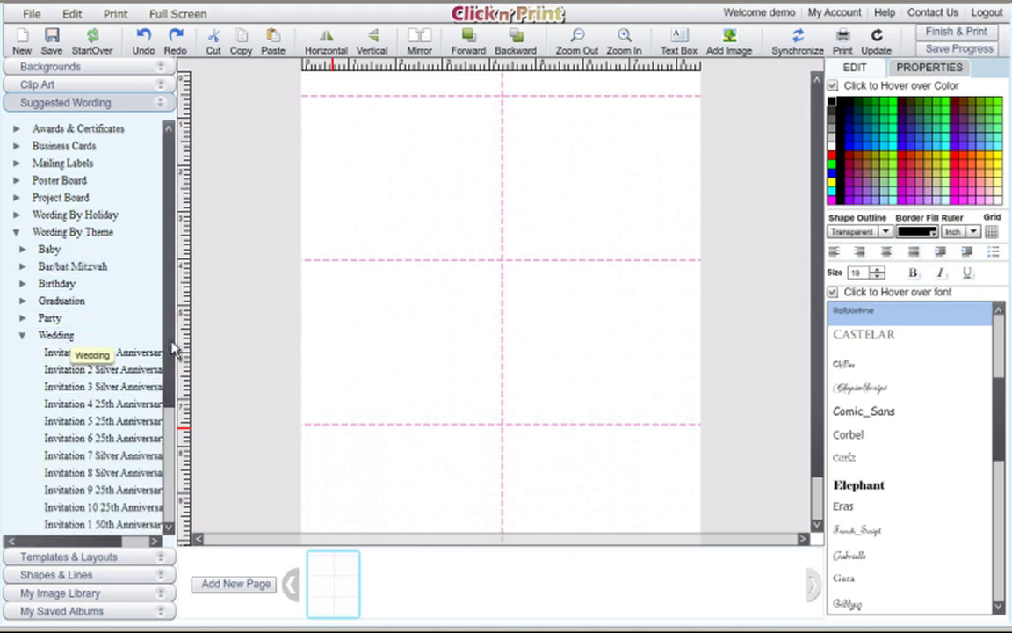
{"action": "left_click_drag", "start_coordinate": [169, 335], "coordinate": [164, 470]}
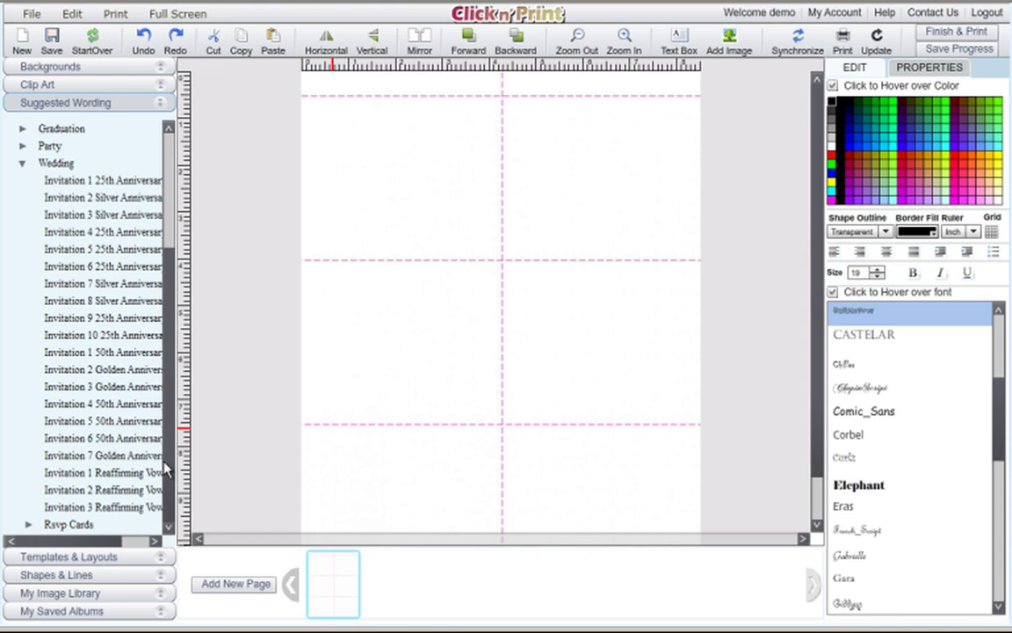
{"action": "left_click", "coordinate": [29, 527]}
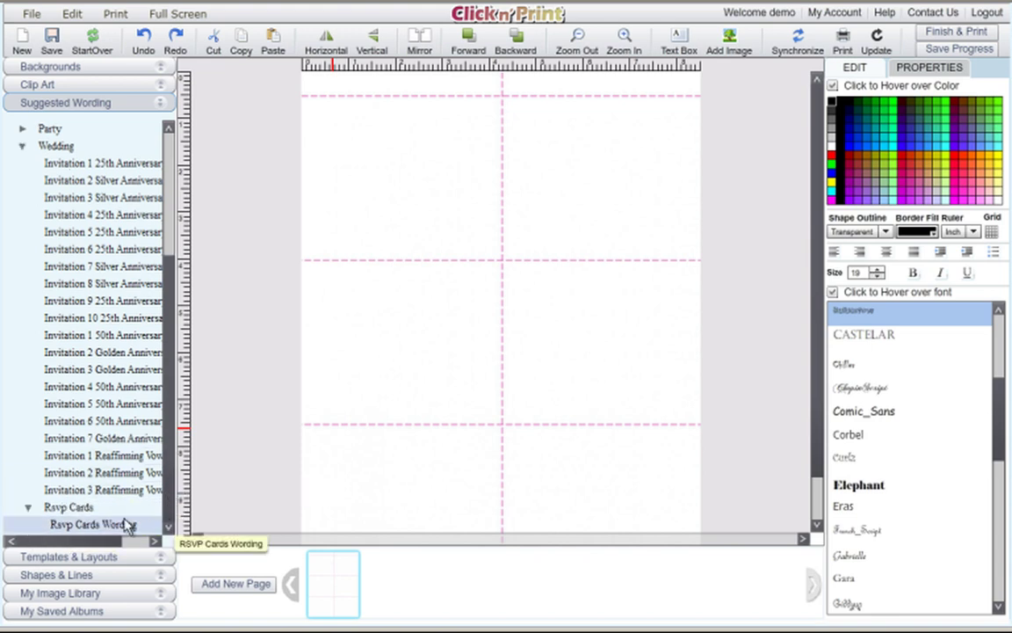
{"action": "left_click", "coordinate": [124, 525]}
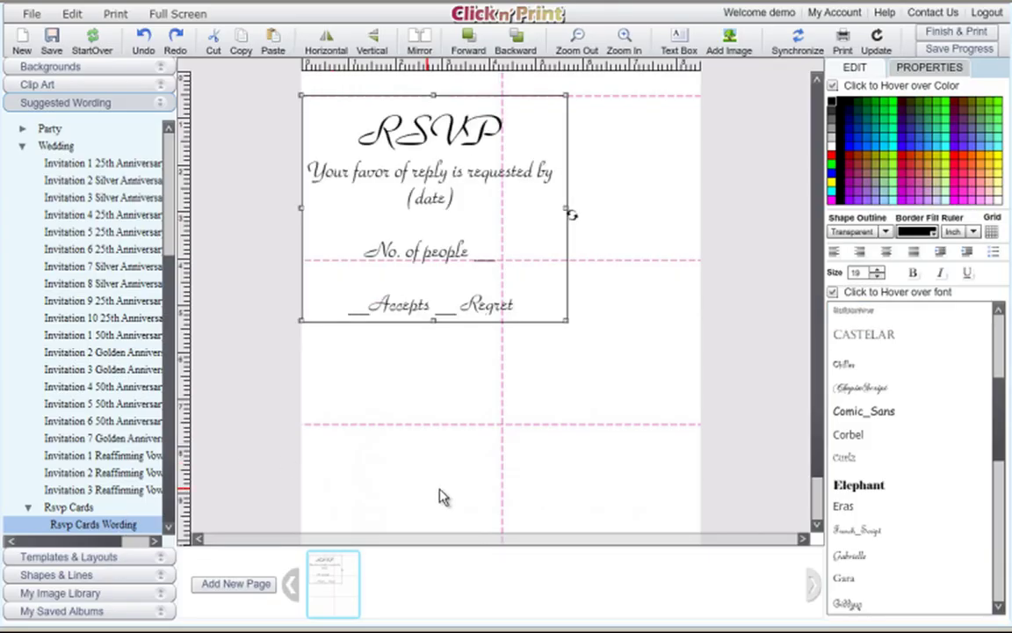
Shrink the wording box and reduce the RSVP title's font size to 38.
{"action": "left_click_drag", "start_coordinate": [568, 327], "coordinate": [569, 357]}
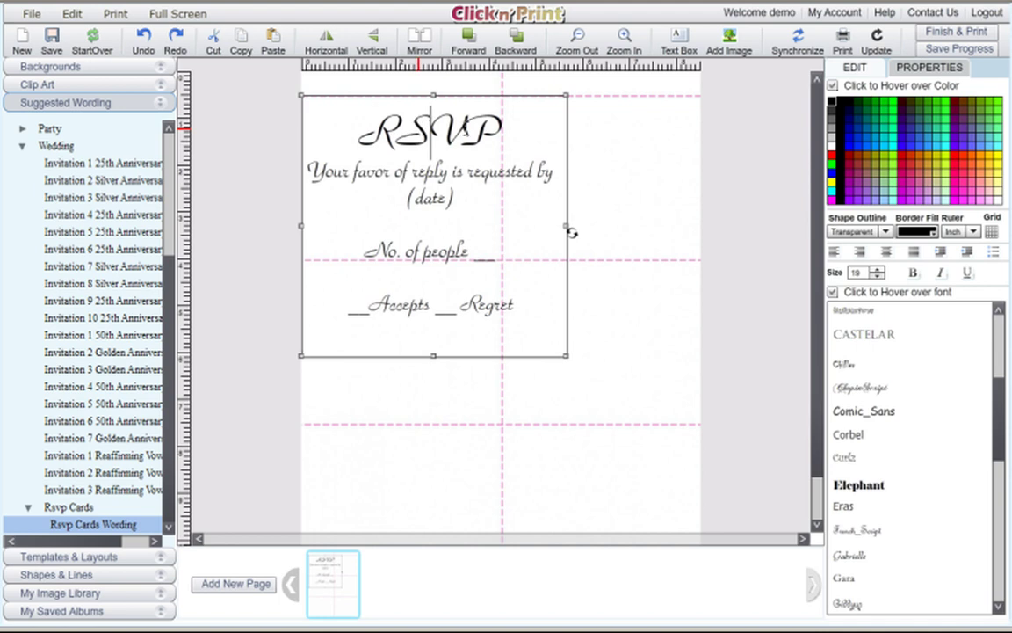
{"action": "left_click_drag", "start_coordinate": [499, 132], "coordinate": [363, 145]}
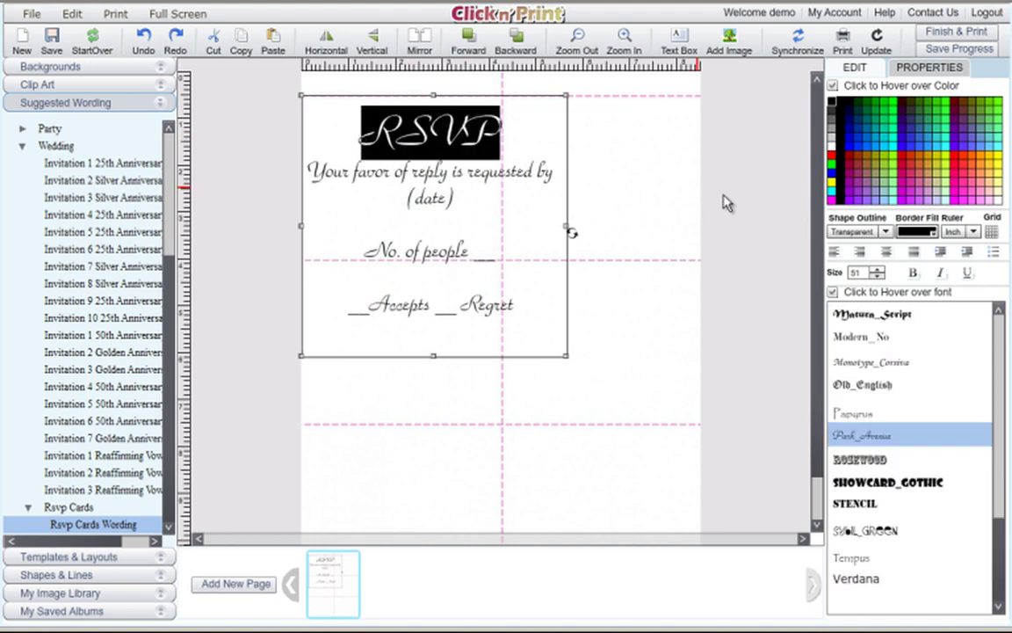
{"action": "left_click", "coordinate": [878, 276]}
{"action": "left_click", "coordinate": [878, 276]}
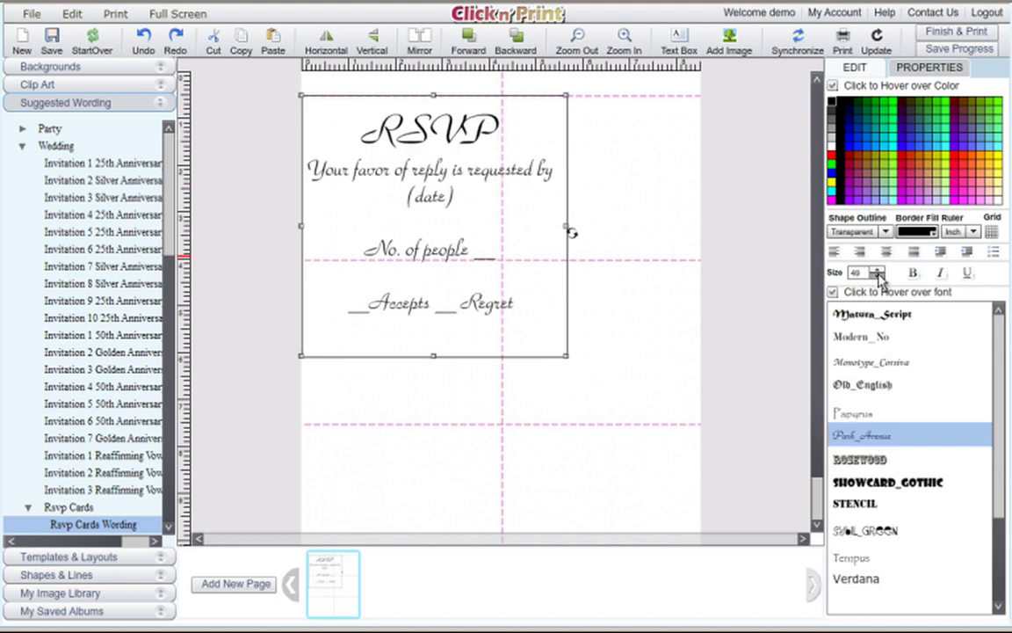
{"action": "left_click", "coordinate": [878, 276]}
{"action": "left_click", "coordinate": [877, 276]}
{"action": "left_click", "coordinate": [878, 276]}
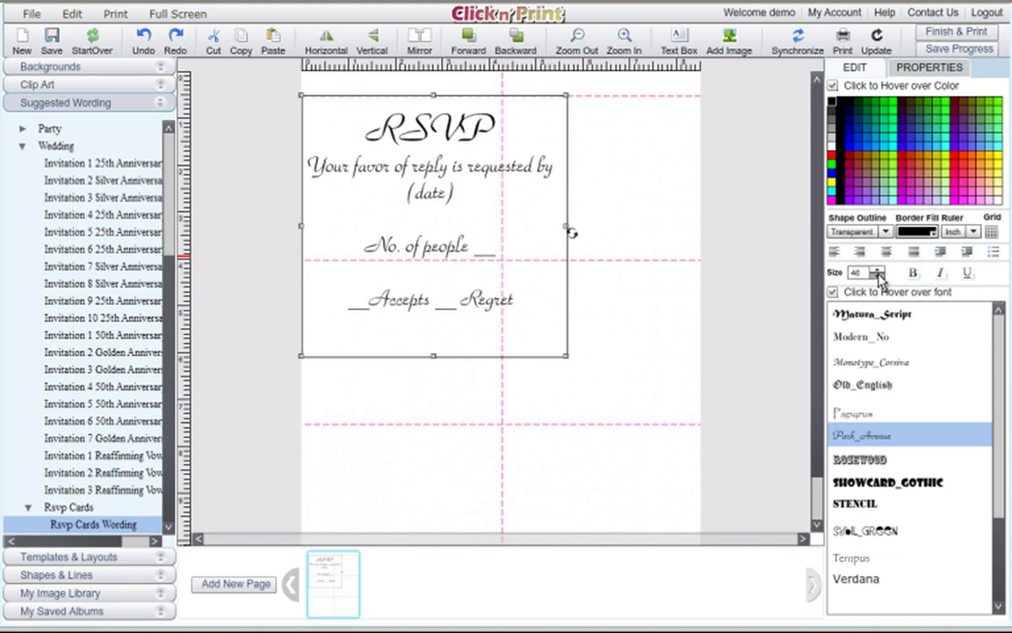
{"action": "left_click", "coordinate": [878, 276]}
{"action": "left_click", "coordinate": [877, 276]}
{"action": "left_click", "coordinate": [878, 276]}
{"action": "left_click", "coordinate": [878, 276]}
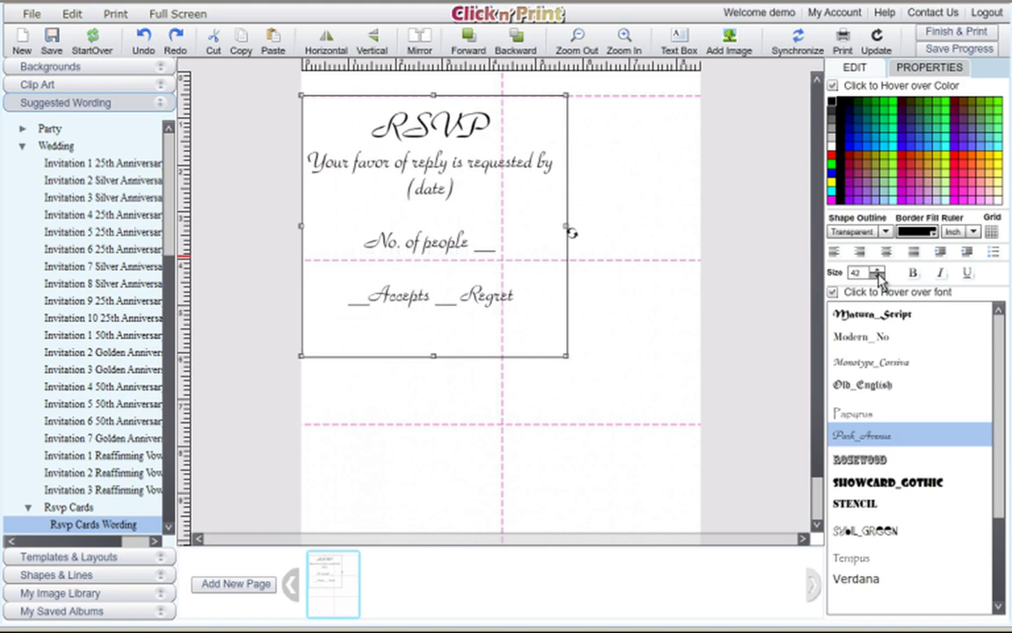
{"action": "left_click", "coordinate": [878, 276]}
{"action": "left_click", "coordinate": [878, 276]}
{"action": "left_click", "coordinate": [878, 276]}
{"action": "left_click", "coordinate": [878, 276]}
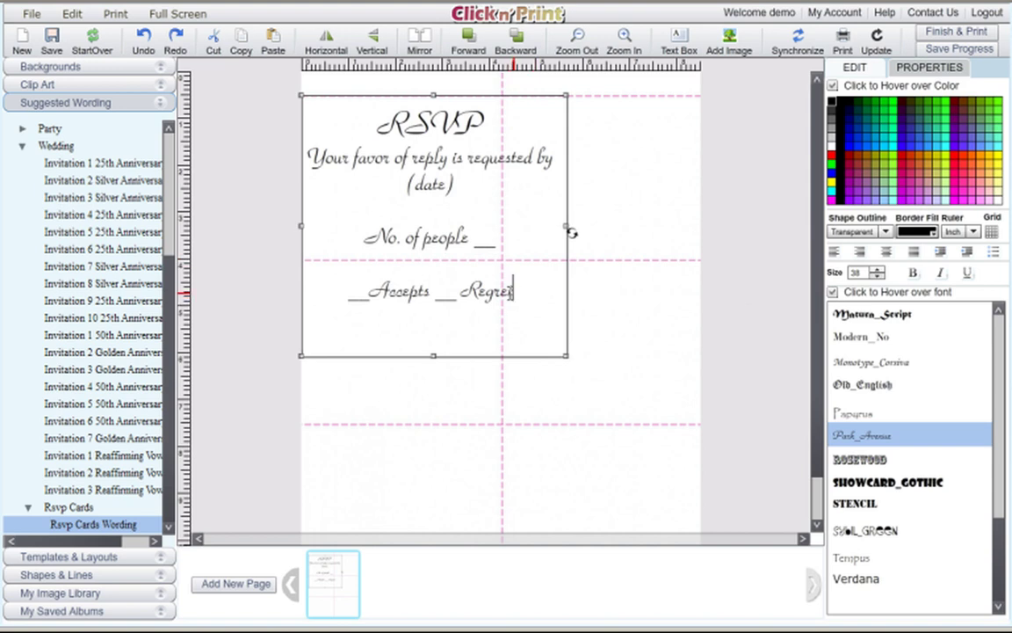
Reduce the lines below the RSVP title to font size 15.
{"action": "left_click_drag", "start_coordinate": [513, 290], "coordinate": [276, 145]}
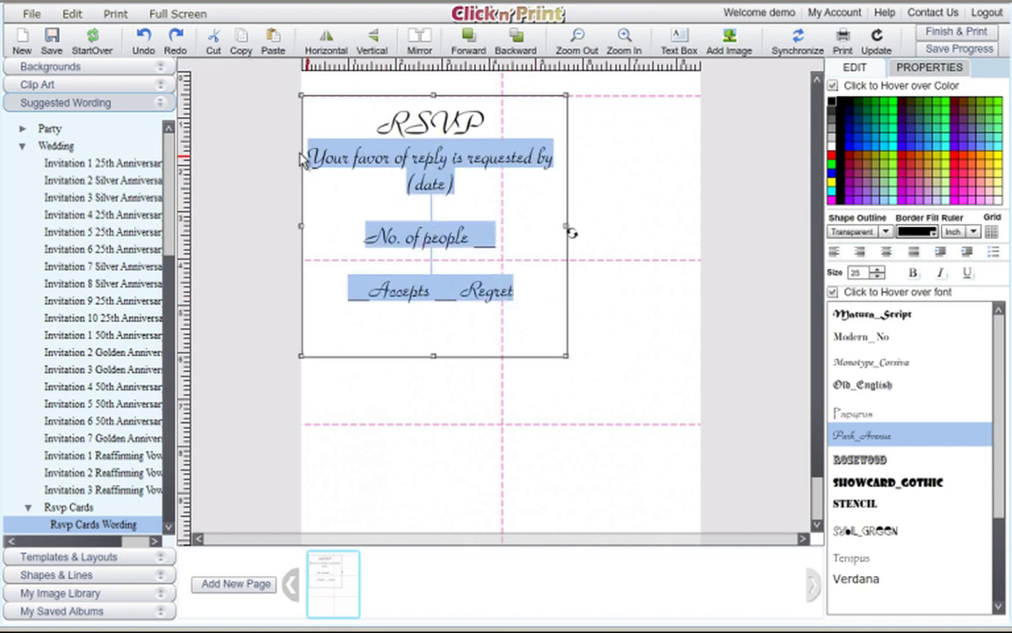
{"action": "left_click", "coordinate": [877, 275]}
{"action": "left_click", "coordinate": [877, 276]}
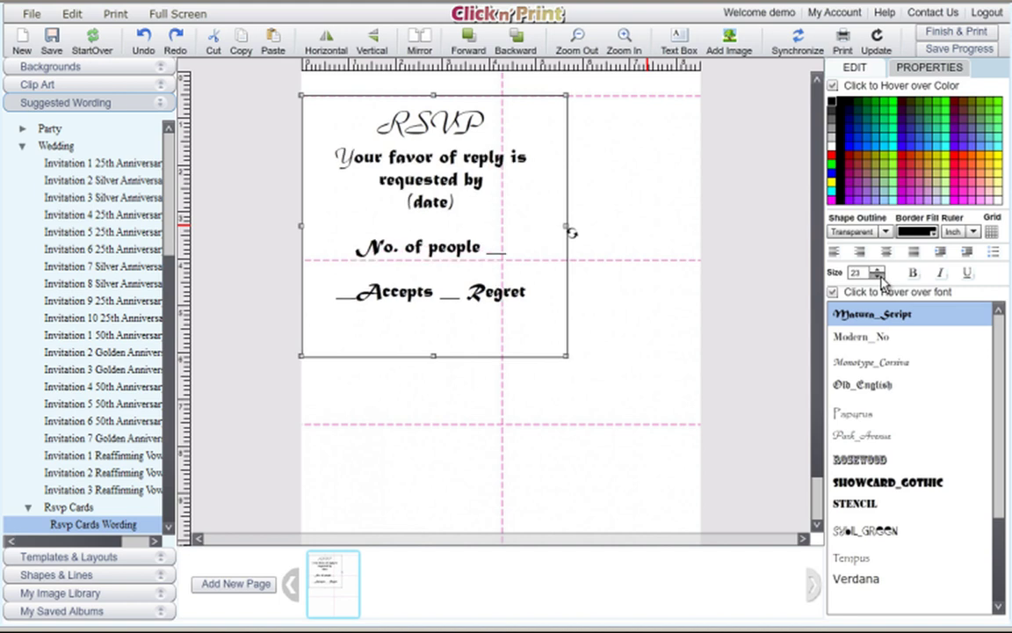
{"action": "left_click", "coordinate": [878, 275]}
{"action": "left_click", "coordinate": [877, 275]}
{"action": "left_click", "coordinate": [877, 275]}
{"action": "left_click", "coordinate": [877, 275]}
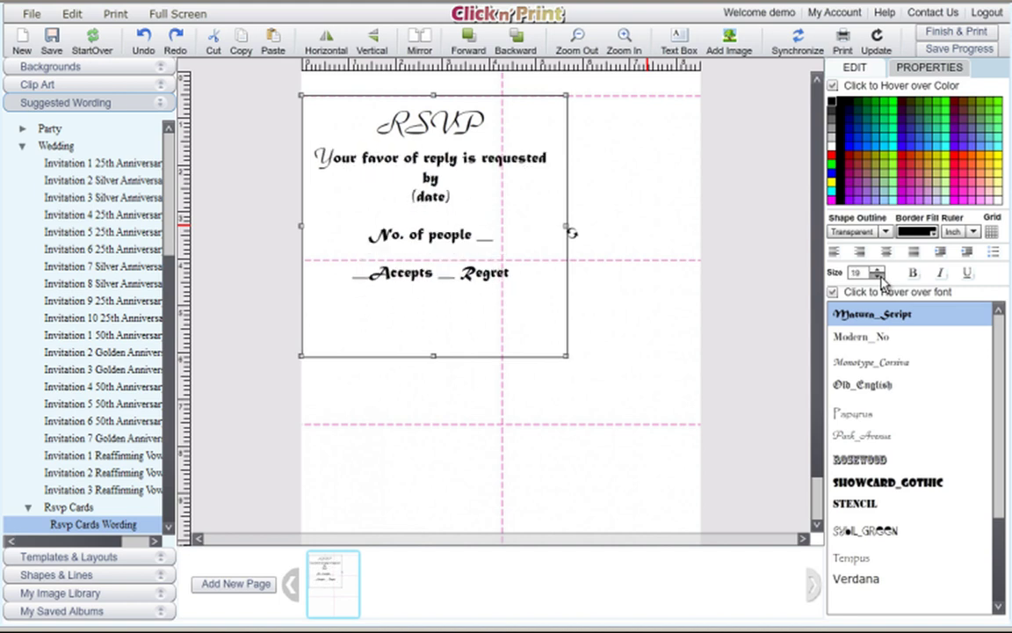
{"action": "left_click", "coordinate": [877, 275]}
{"action": "left_click", "coordinate": [877, 275]}
{"action": "left_click", "coordinate": [877, 275]}
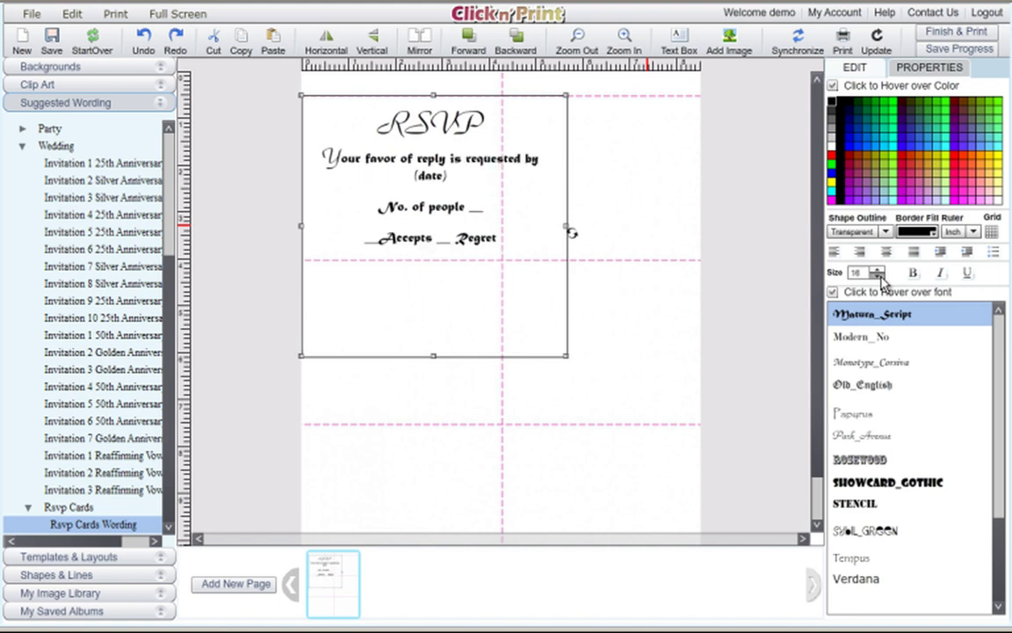
{"action": "left_click", "coordinate": [877, 275]}
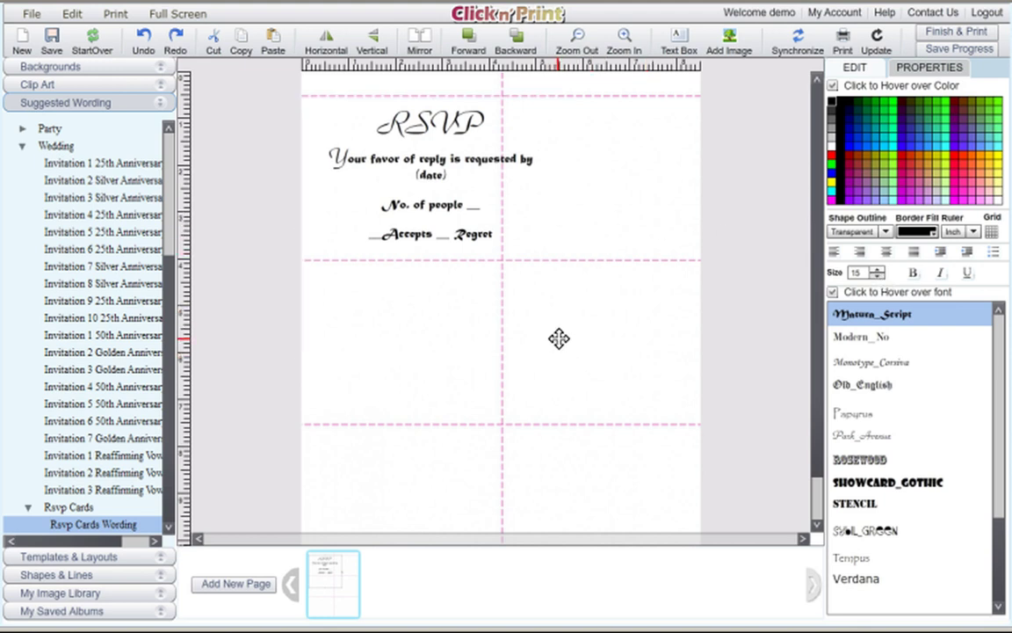
Resize and position the RSVP wording box to sit inside the top-left card.
{"action": "mouse_move", "coordinate": [451, 192]}
{"action": "left_mouse_down"}
{"action": "mouse_move", "coordinate": [428, 195]}
{"action": "mouse_move", "coordinate": [436, 222]}
{"action": "mouse_move", "coordinate": [456, 190]}
{"action": "left_mouse_up"}
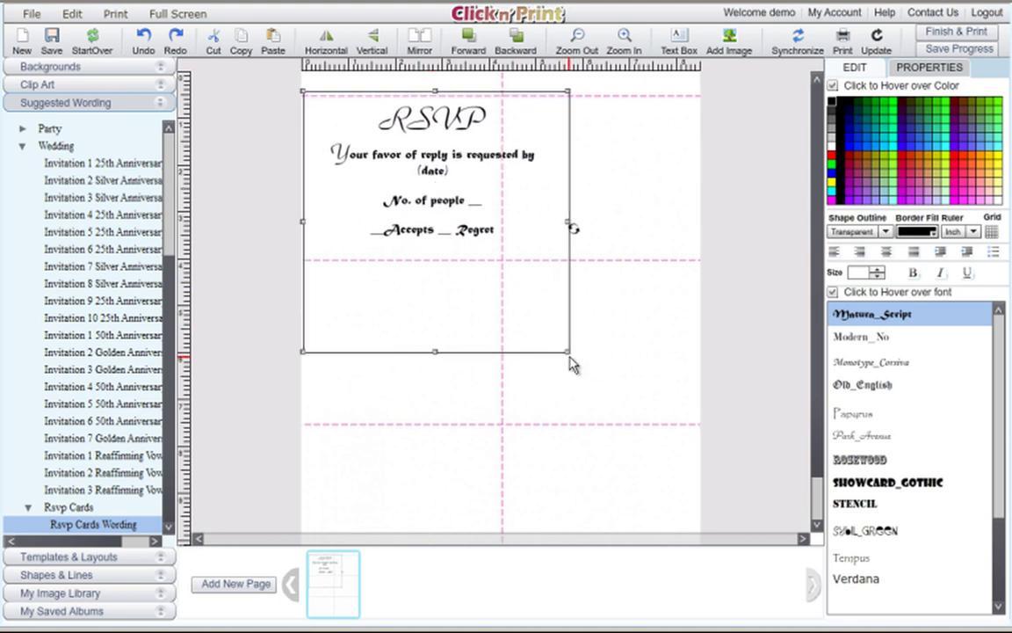
{"action": "left_click_drag", "start_coordinate": [569, 352], "coordinate": [493, 258]}
{"action": "left_click_drag", "start_coordinate": [415, 172], "coordinate": [422, 172]}
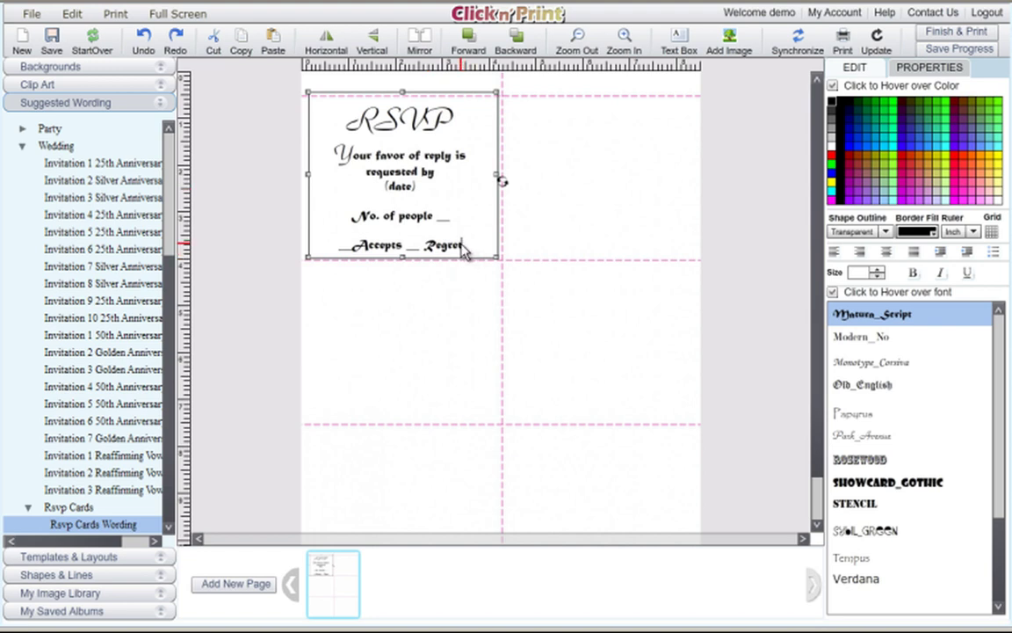
Change the body lines' font to Monotype_Corsiva and reselect the wording box.
{"action": "left_click_drag", "start_coordinate": [462, 245], "coordinate": [332, 154]}
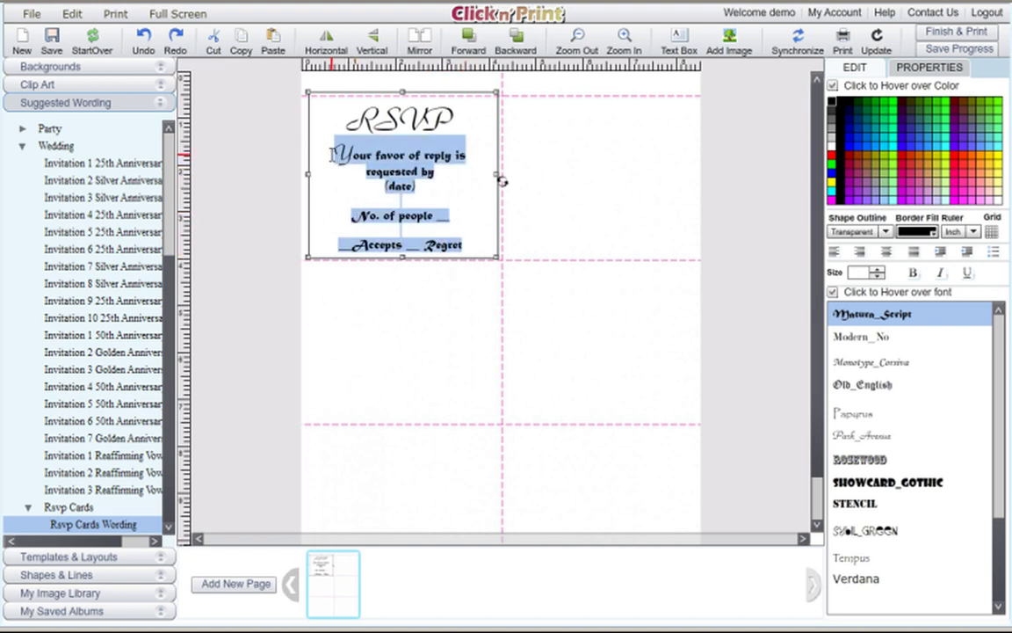
{"action": "left_click", "coordinate": [849, 341]}
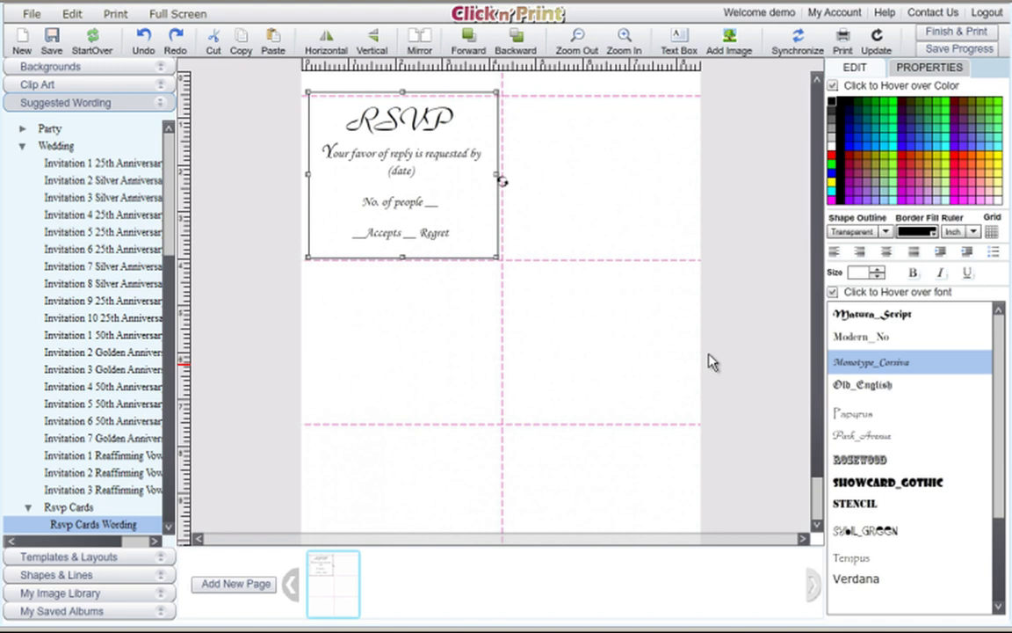
{"action": "left_click", "coordinate": [466, 316]}
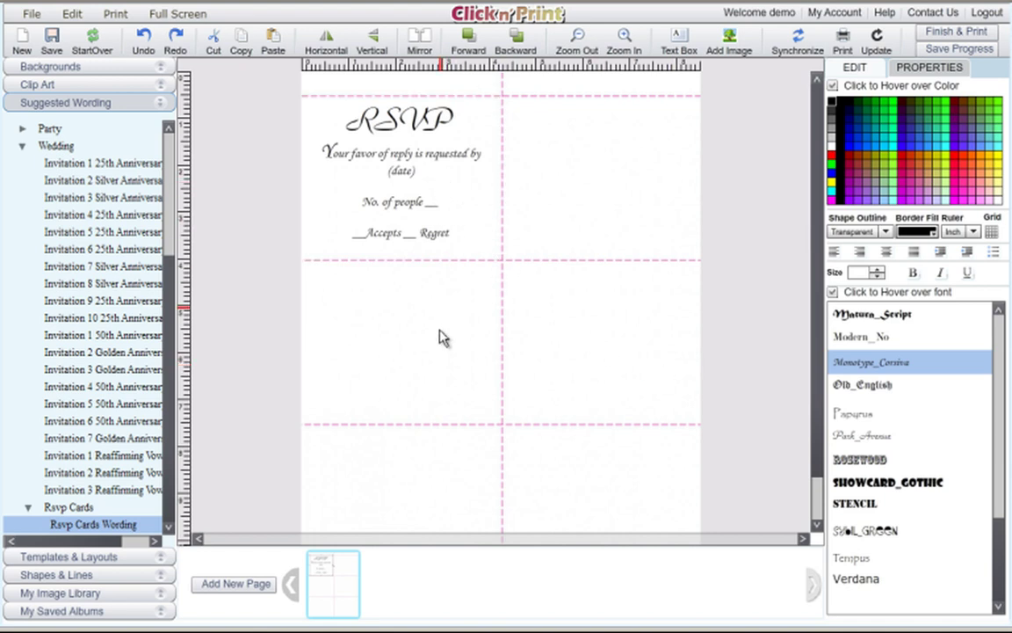
{"action": "left_click", "coordinate": [406, 186]}
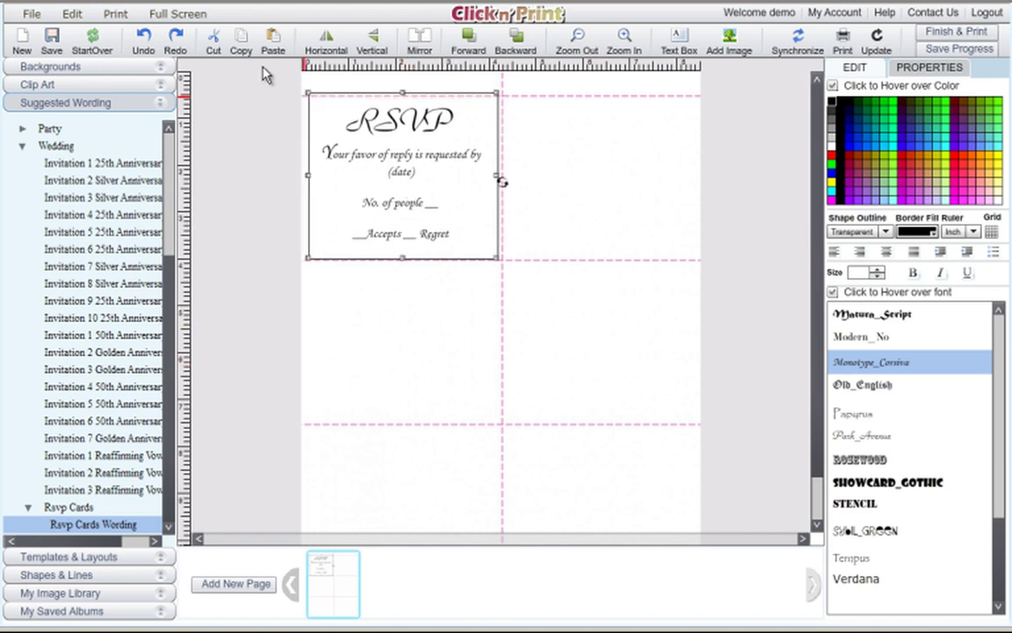
Copy the RSVP wording and paste three copies into the next cards, starting top-right.
{"action": "left_click", "coordinate": [243, 40]}
{"action": "left_click", "coordinate": [271, 40]}
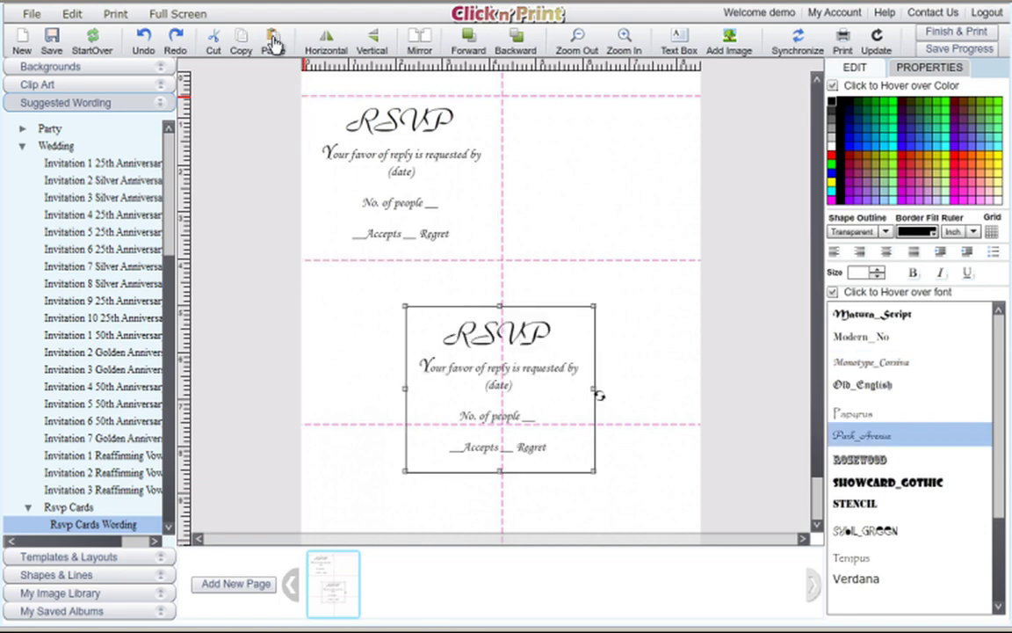
{"action": "left_click_drag", "start_coordinate": [513, 332], "coordinate": [600, 124]}
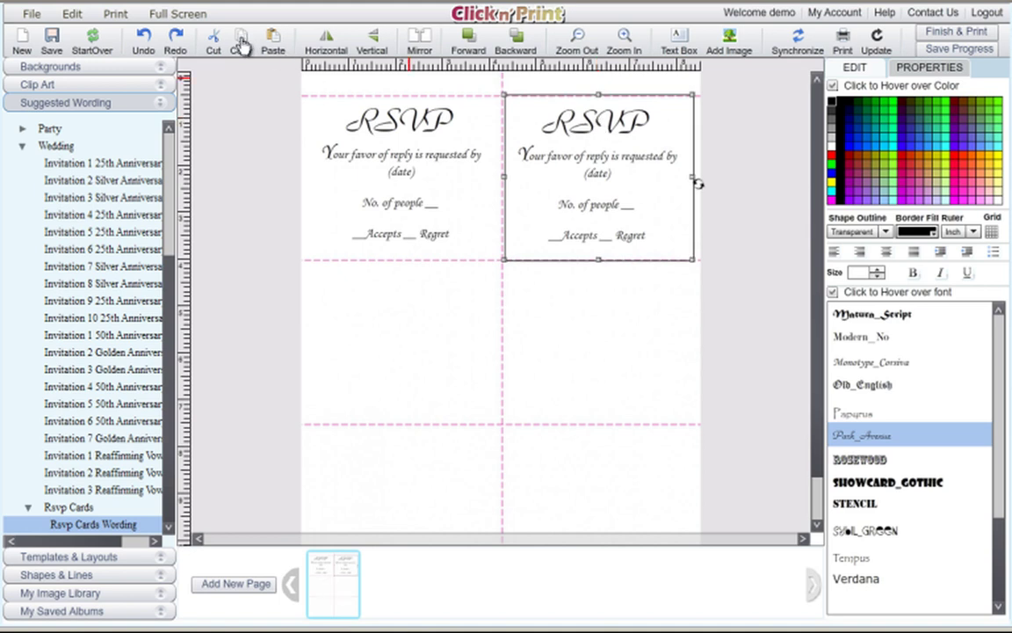
{"action": "left_click", "coordinate": [273, 42]}
{"action": "left_click_drag", "start_coordinate": [428, 308], "coordinate": [373, 295]}
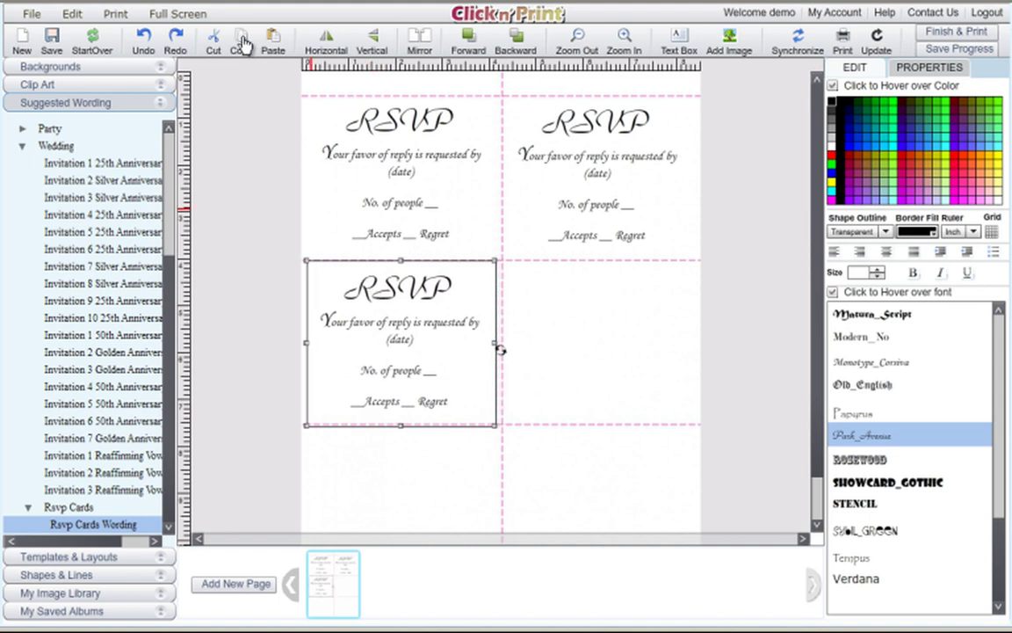
{"action": "left_click", "coordinate": [273, 41]}
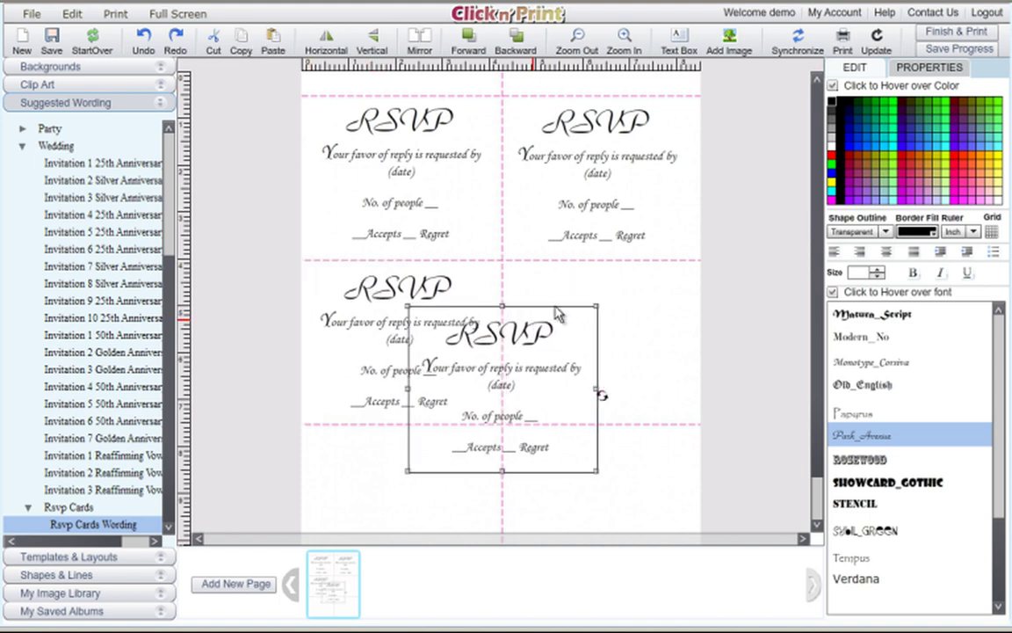
{"action": "left_click_drag", "start_coordinate": [531, 326], "coordinate": [633, 280]}
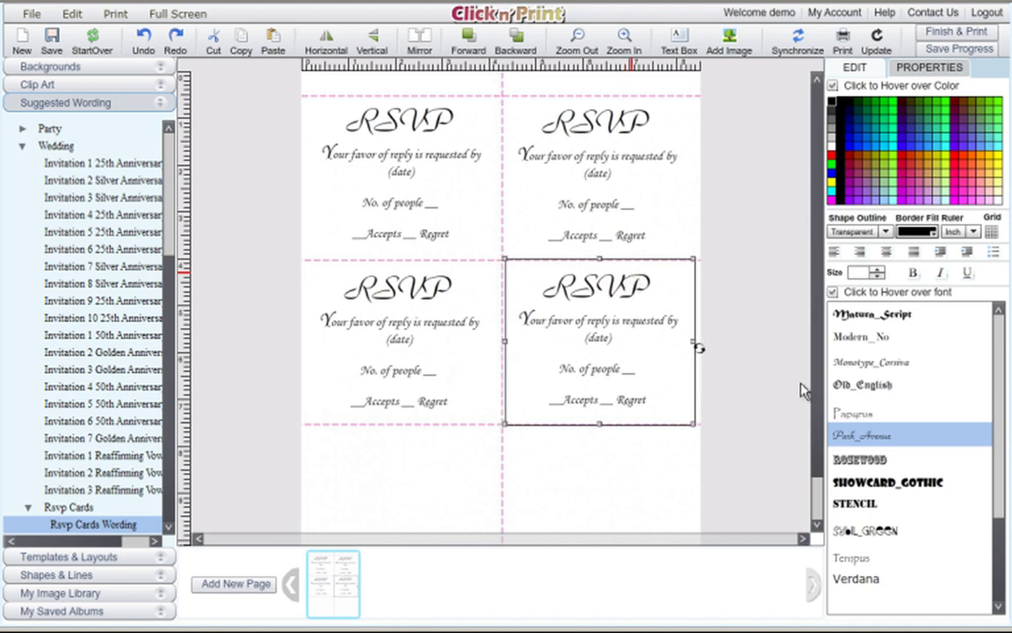
Paste two more RSVP copies into the empty bottom-left and bottom-right slots.
{"action": "scroll", "coordinate": [818, 418], "scroll_direction": "down", "scroll_amount": 1}
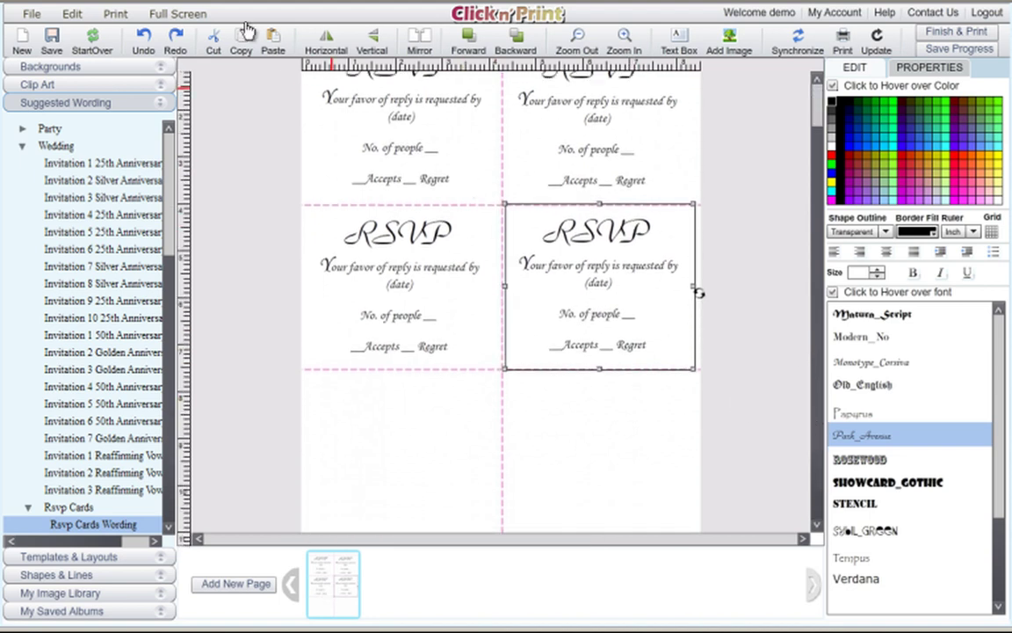
{"action": "left_click", "coordinate": [271, 40]}
{"action": "left_click_drag", "start_coordinate": [458, 347], "coordinate": [375, 393]}
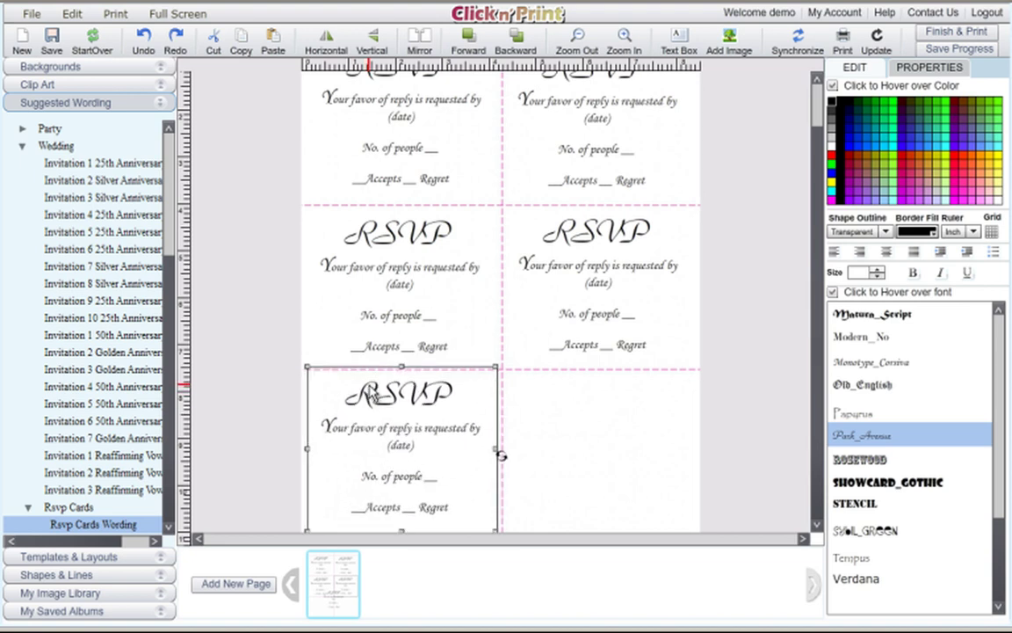
{"action": "left_click", "coordinate": [272, 39]}
{"action": "left_click_drag", "start_coordinate": [492, 325], "coordinate": [629, 398]}
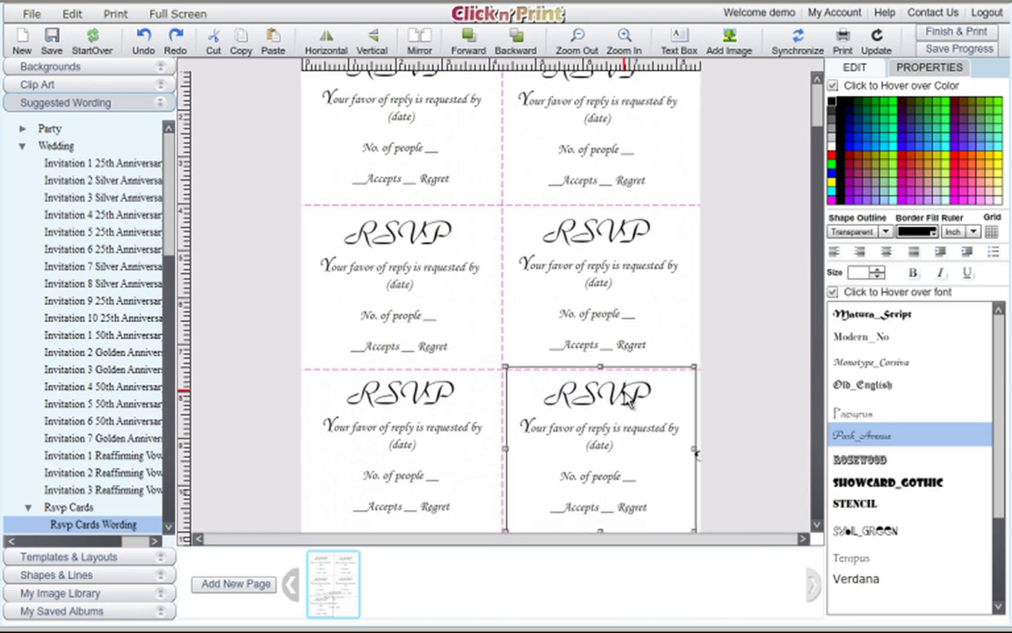
{"action": "scroll", "coordinate": [808, 231], "scroll_direction": "down", "scroll_amount": 2}
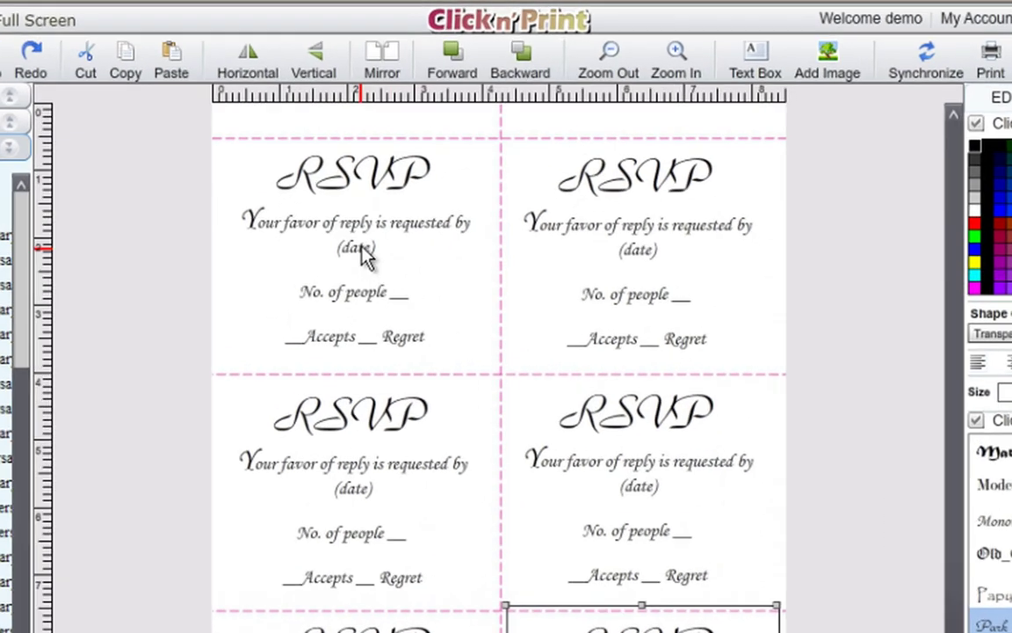
Replace the top-left card's '(date)' placeholder with 'November 7th, 2012'.
{"action": "left_click", "coordinate": [407, 175]}
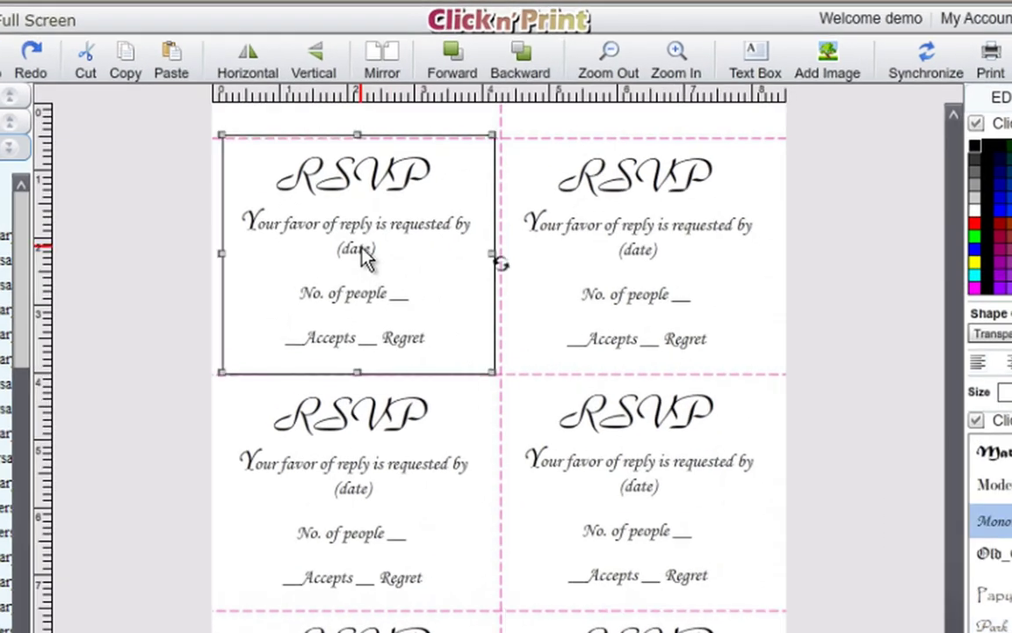
{"action": "left_click", "coordinate": [366, 251]}
{"action": "left_click_drag", "start_coordinate": [377, 248], "coordinate": [335, 249]}
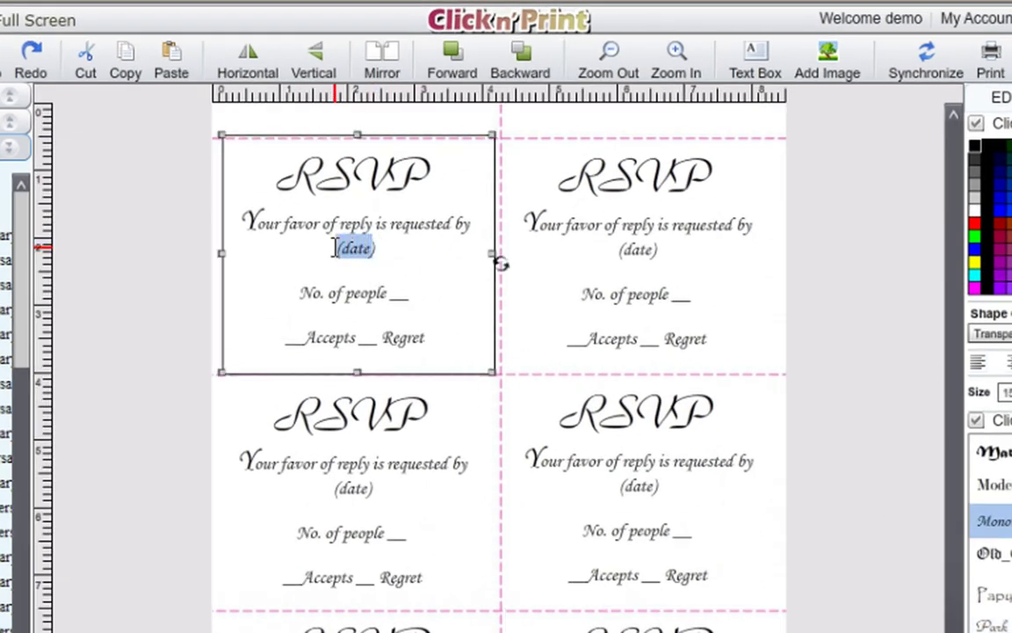
{"action": "key", "text": "BackSpace"}
{"action": "type", "text": "Novemb"}
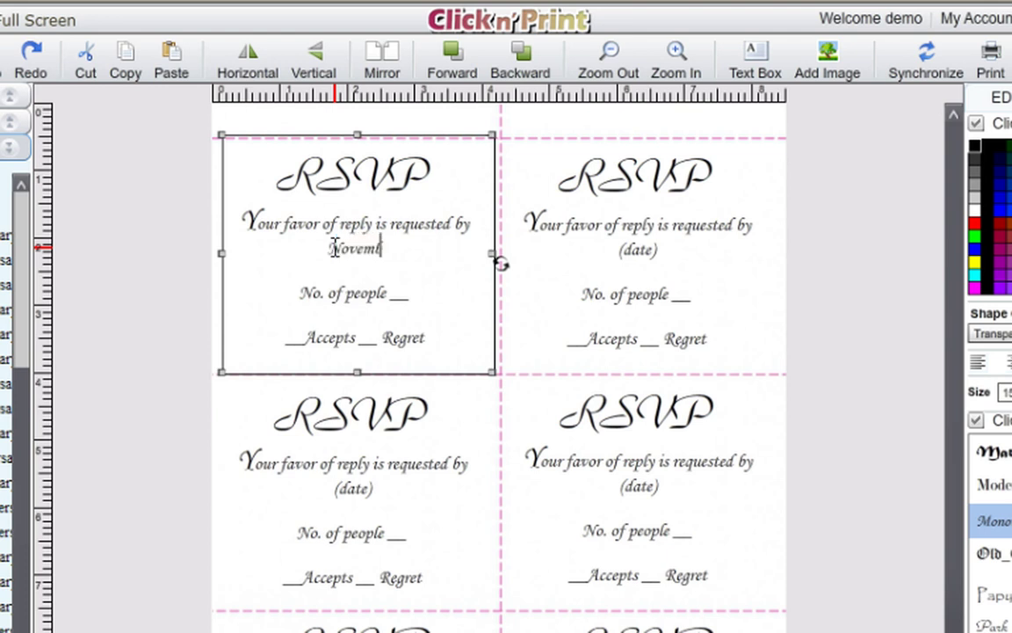
{"action": "type", "text": "er 7th"}
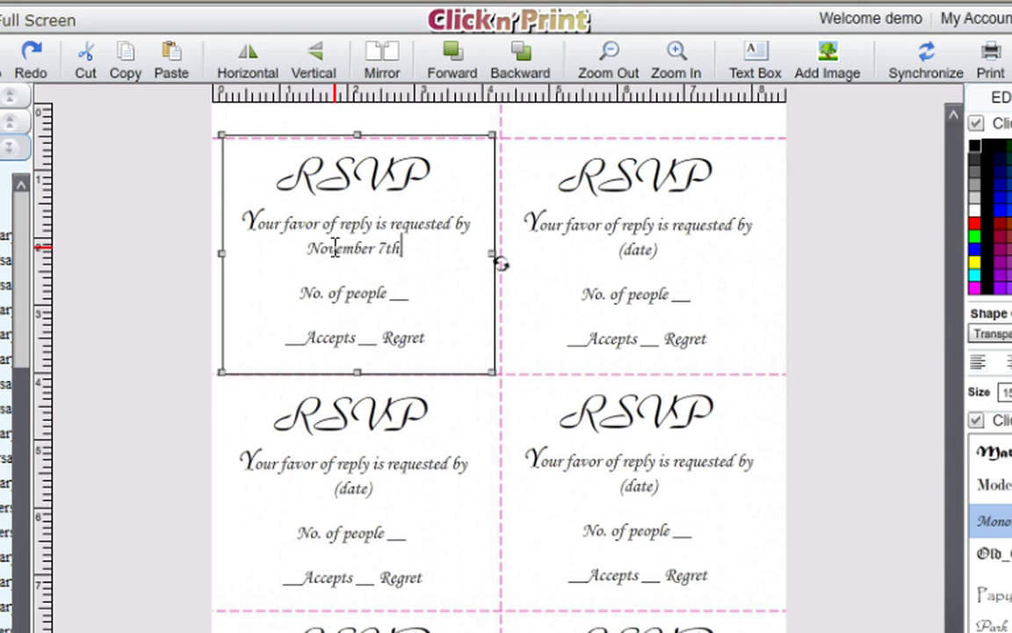
{"action": "type", "text": ", 2012"}
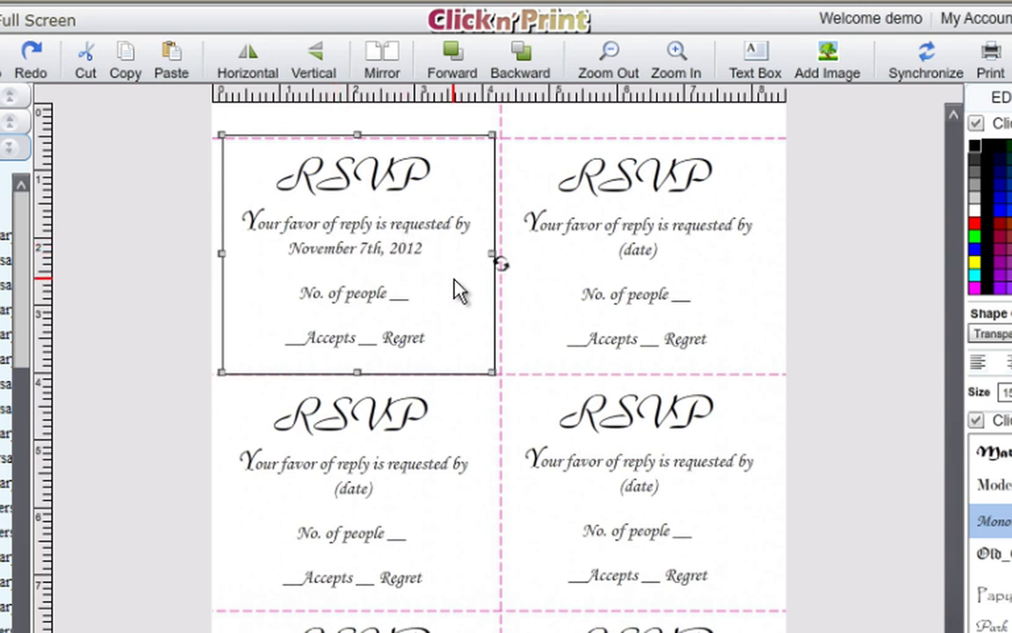
Synchronize so all six RSVP cards show the reply-by date November 7th, 2012.
{"action": "left_click", "coordinate": [928, 74]}
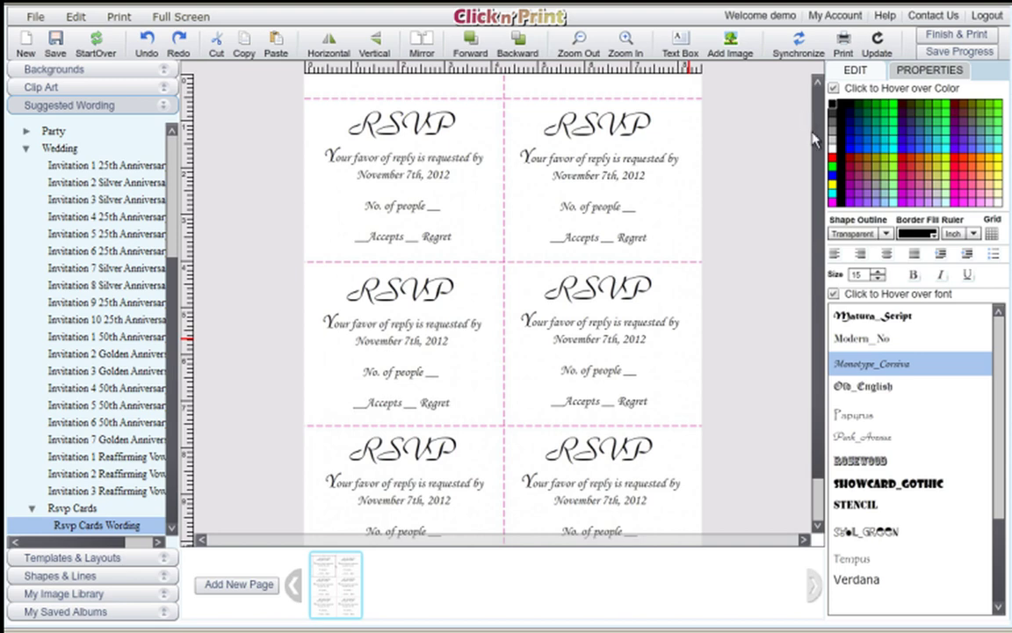
Turn on the alignment grid and nudge the top-right RSVP card into line with it.
{"action": "left_click", "coordinate": [817, 526]}
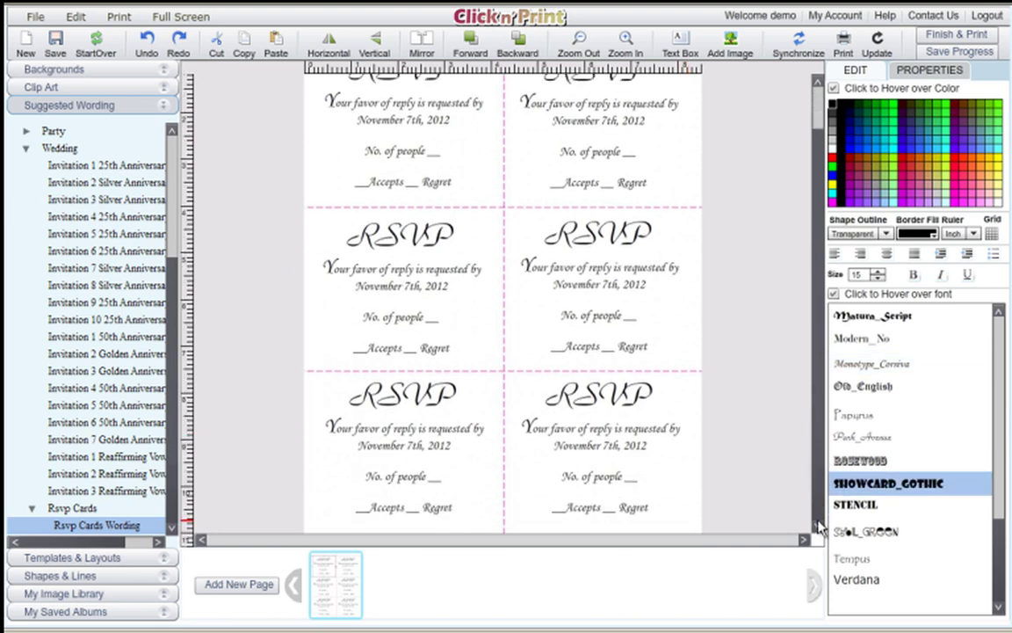
{"action": "left_click", "coordinate": [817, 391]}
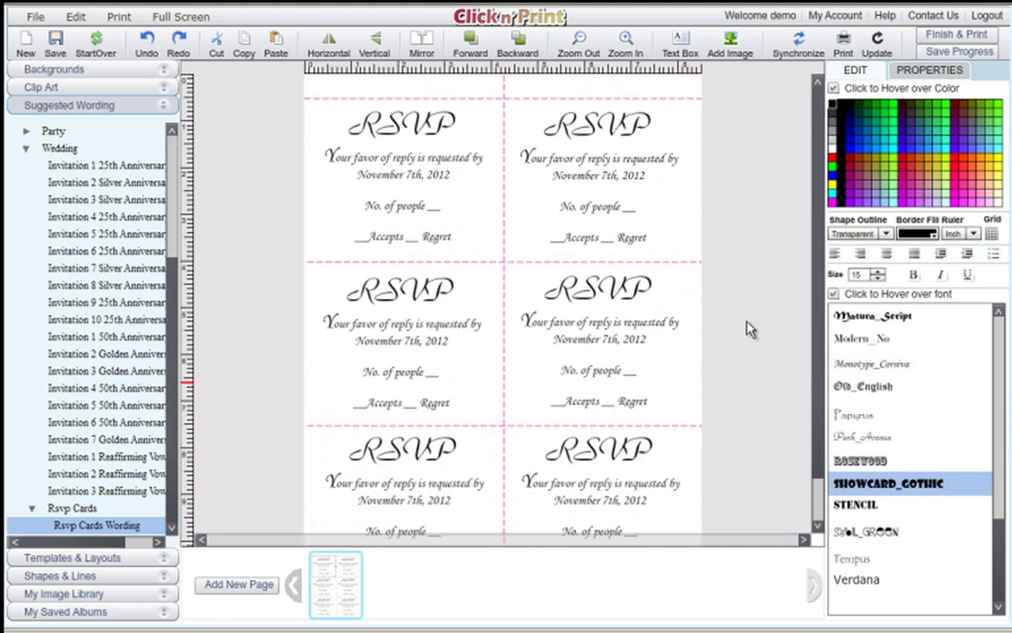
{"action": "left_click", "coordinate": [992, 235]}
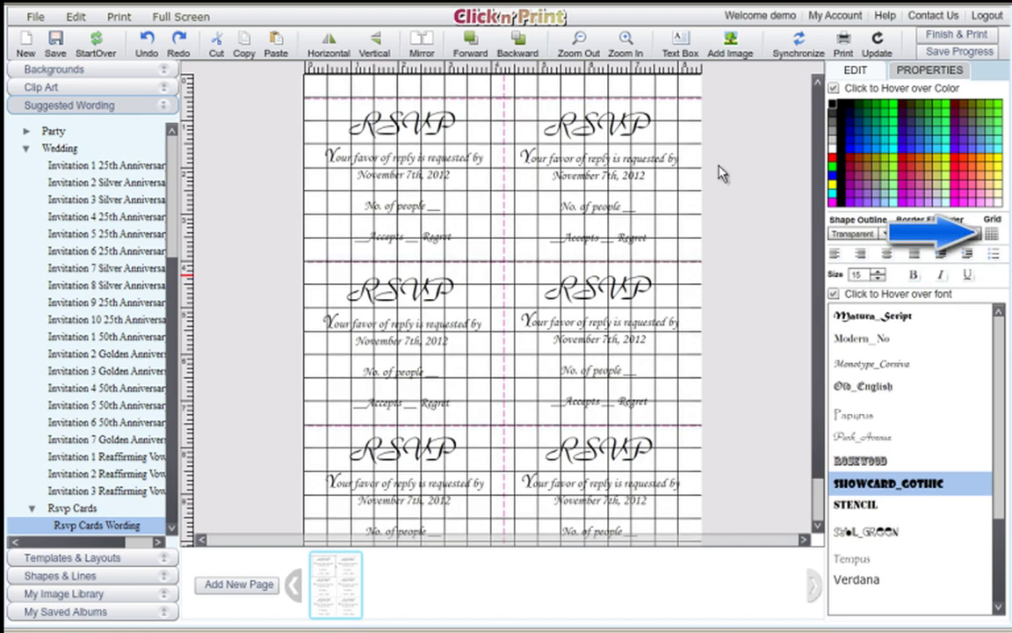
{"action": "left_click", "coordinate": [552, 124]}
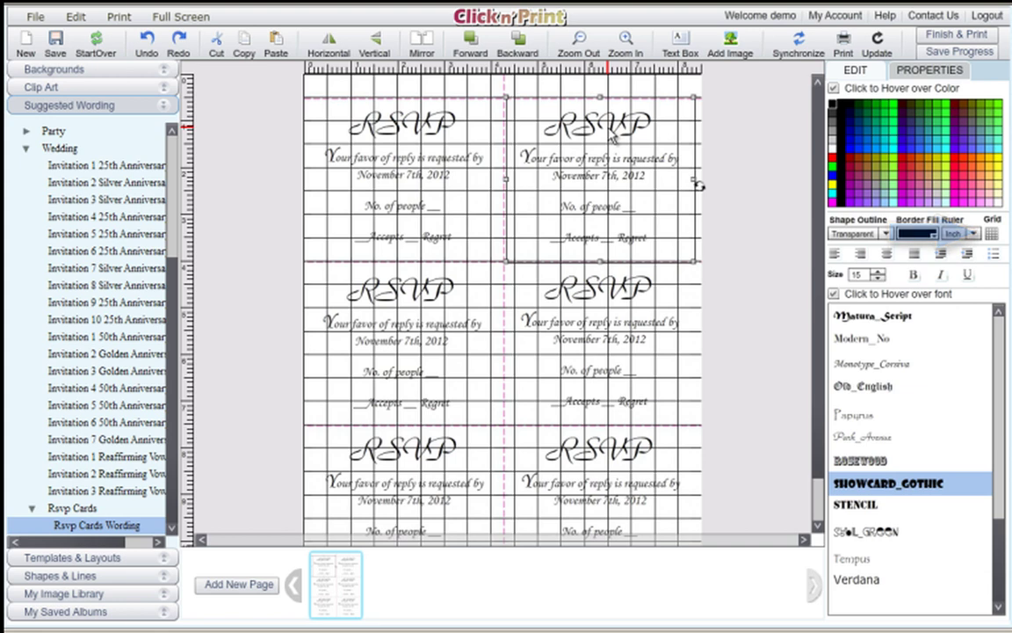
{"action": "left_click_drag", "start_coordinate": [613, 138], "coordinate": [612, 138]}
Position the middle-right RSVP card at X 237, Y 219, then hide the grid.
{"action": "left_click", "coordinate": [620, 292]}
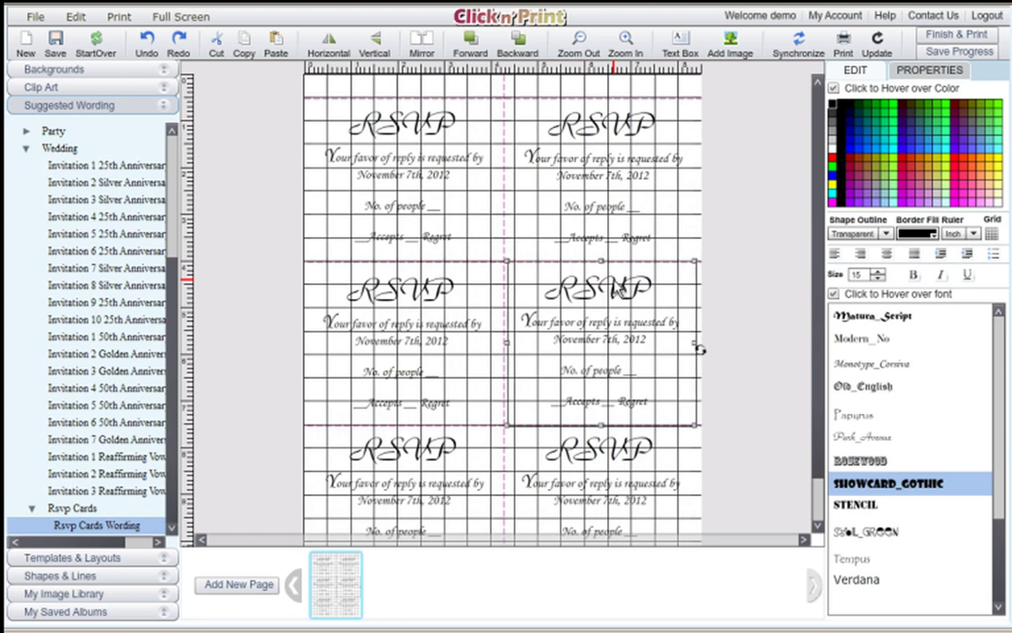
{"action": "left_click", "coordinate": [911, 77]}
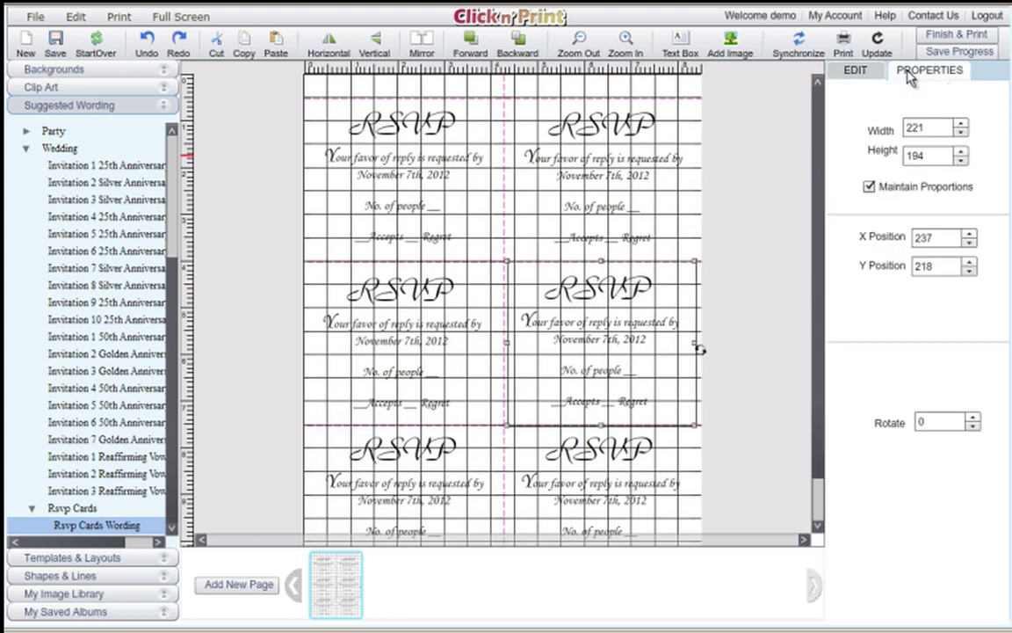
{"action": "left_click", "coordinate": [969, 244]}
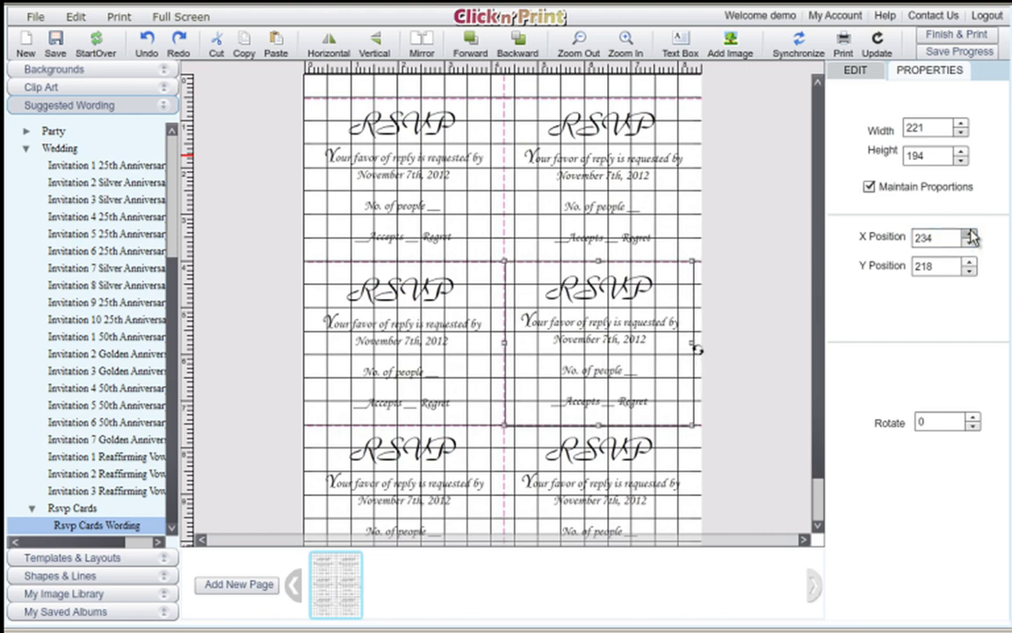
{"action": "left_click", "coordinate": [969, 234]}
{"action": "left_click", "coordinate": [970, 272]}
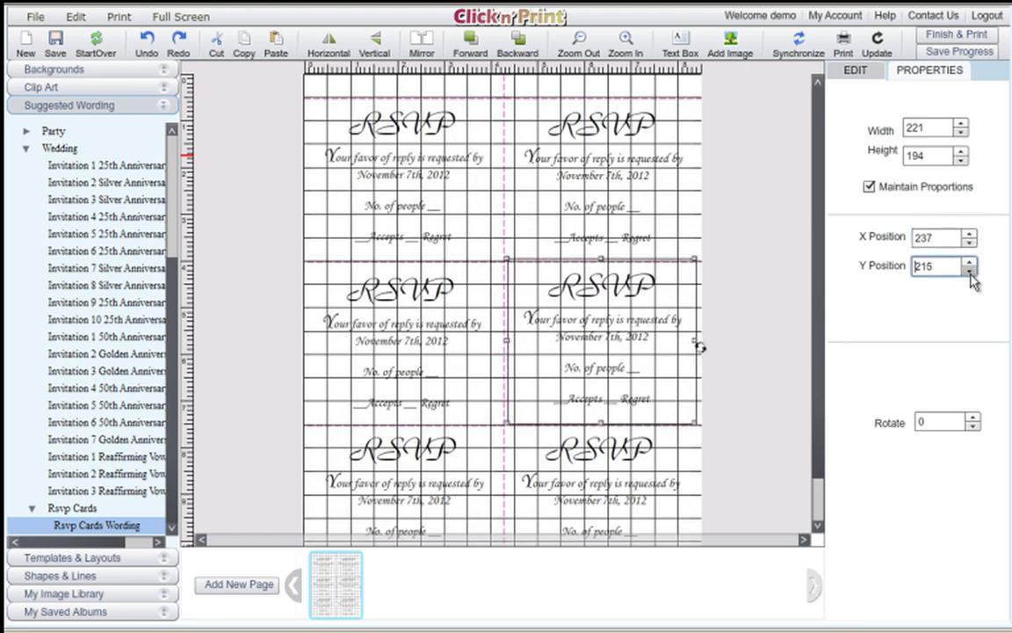
{"action": "left_click", "coordinate": [968, 262]}
{"action": "left_click", "coordinate": [968, 262]}
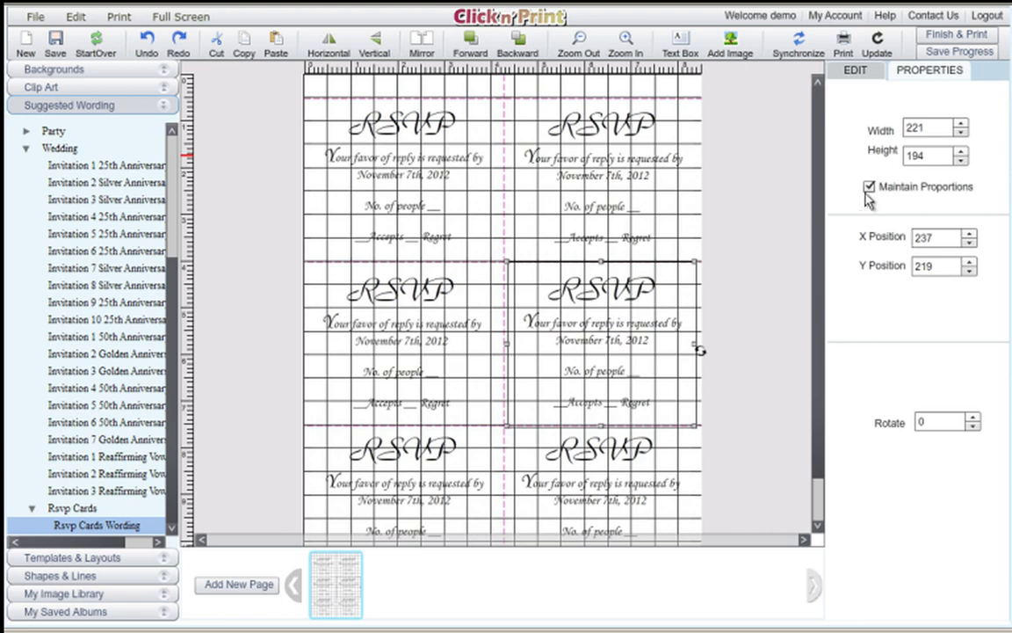
{"action": "left_click", "coordinate": [855, 72]}
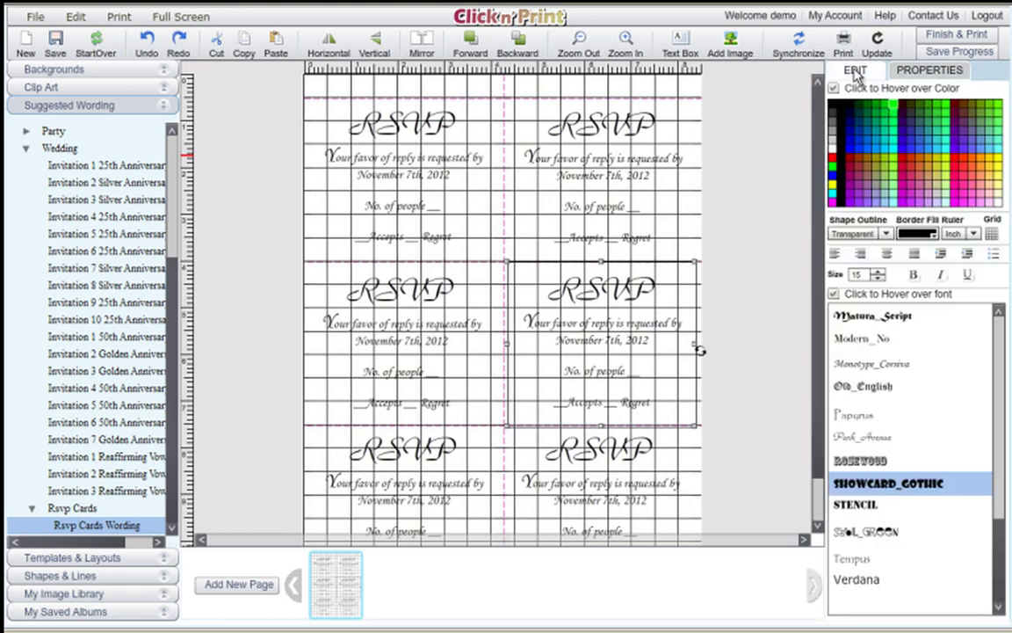
{"action": "left_click", "coordinate": [993, 236]}
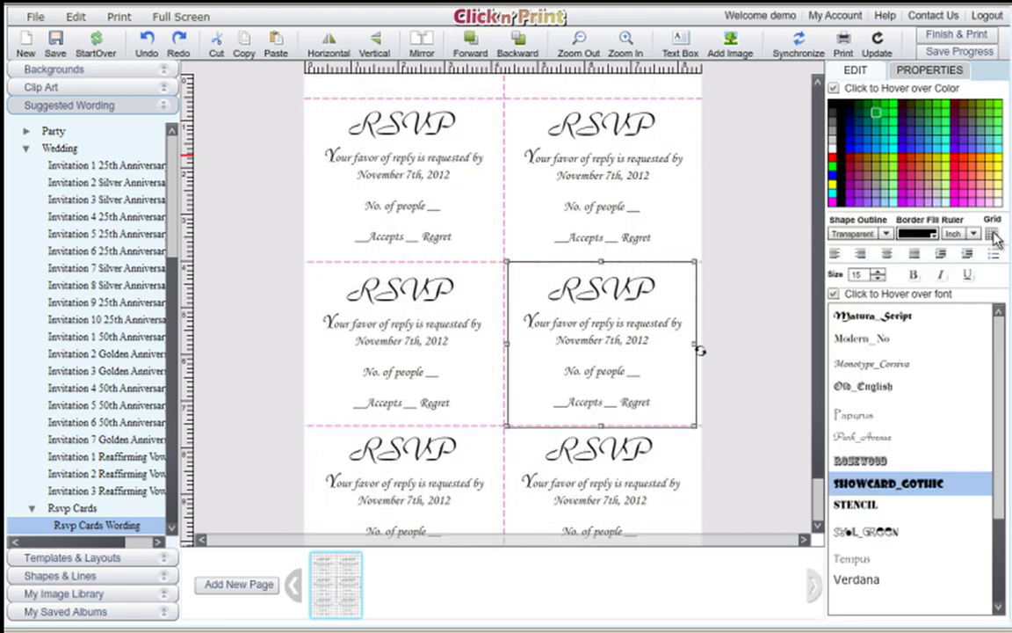
Save the card sheet as the album 'rsvp cards'.
{"action": "left_click", "coordinate": [844, 46]}
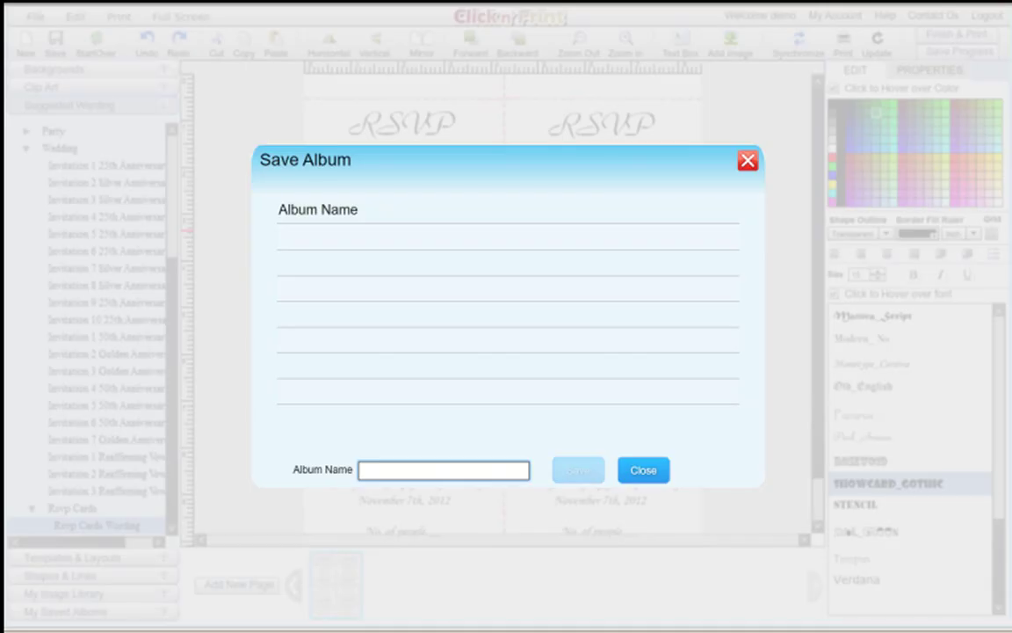
{"action": "type", "text": "res"}
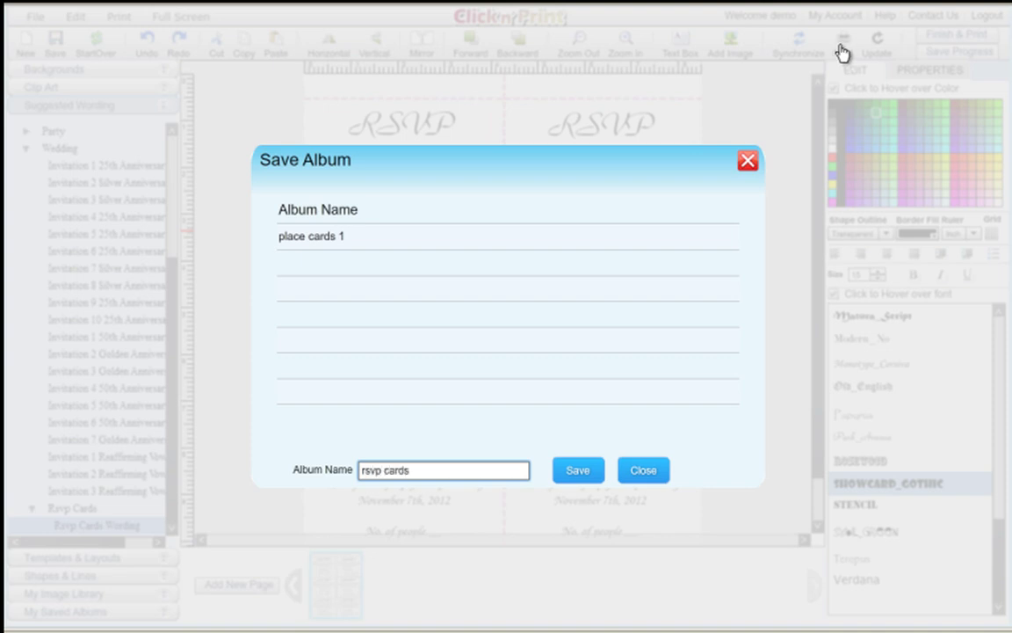
{"action": "left_click", "coordinate": [570, 471]}
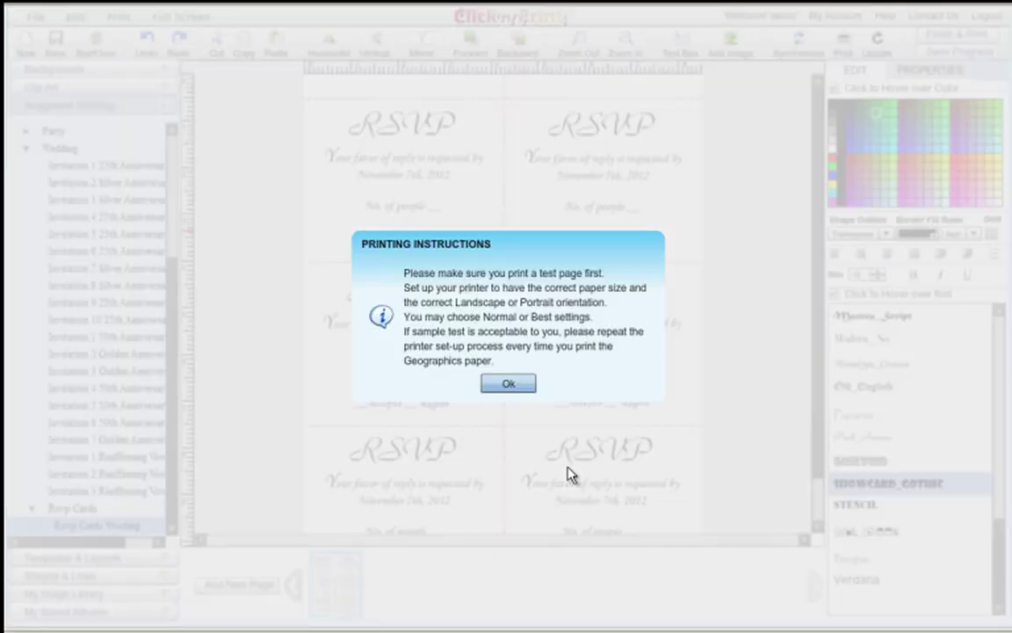
Check the HP Photosmart 8400 preferences (Letter, Portrait), then cancel printing.
{"action": "left_click", "coordinate": [518, 386]}
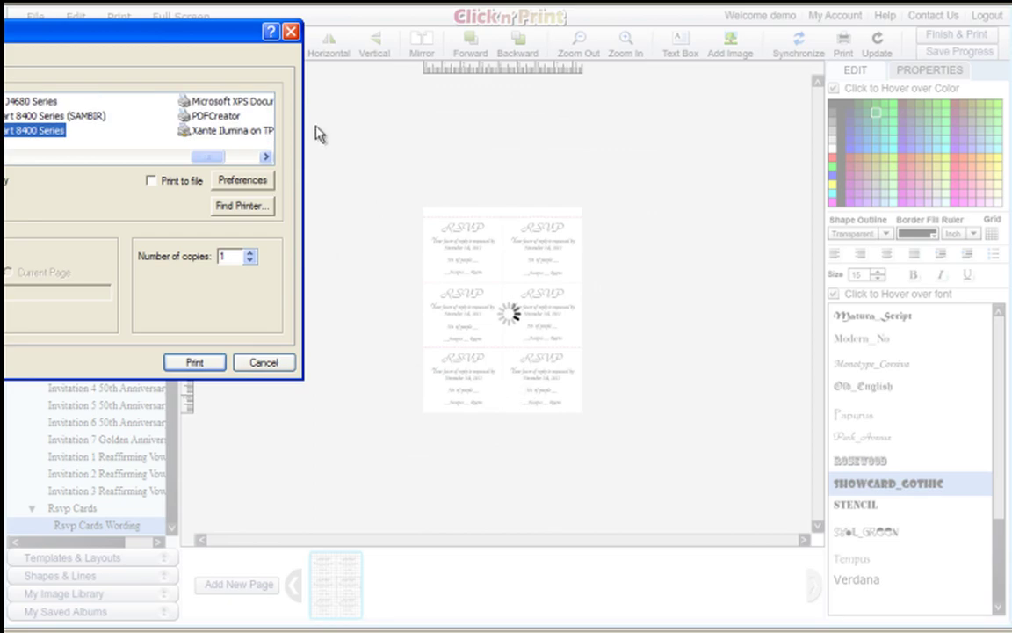
{"action": "left_click_drag", "start_coordinate": [235, 29], "coordinate": [578, 74]}
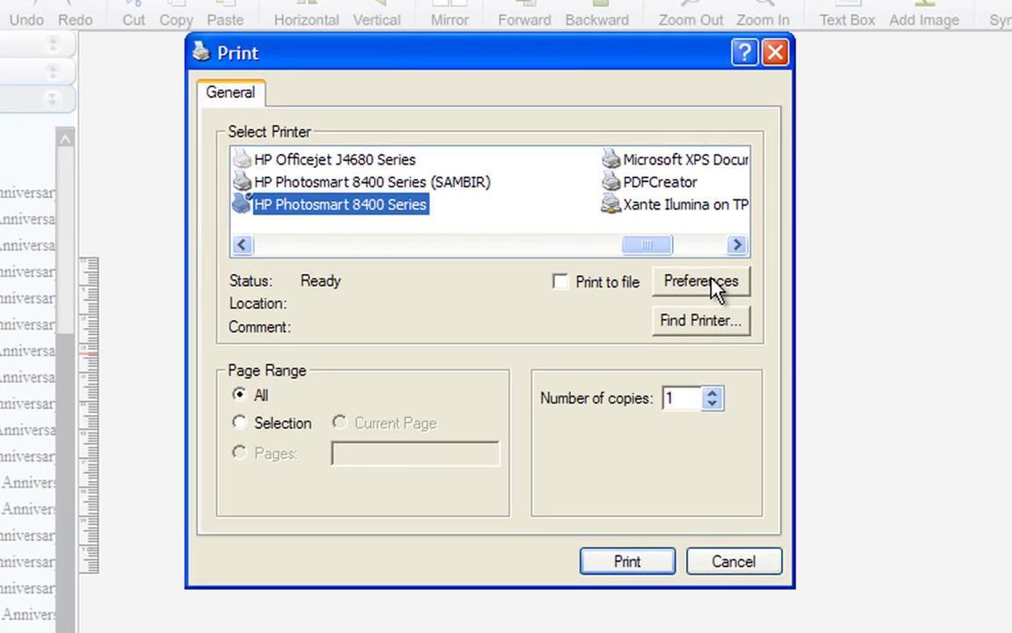
{"action": "left_click", "coordinate": [596, 227]}
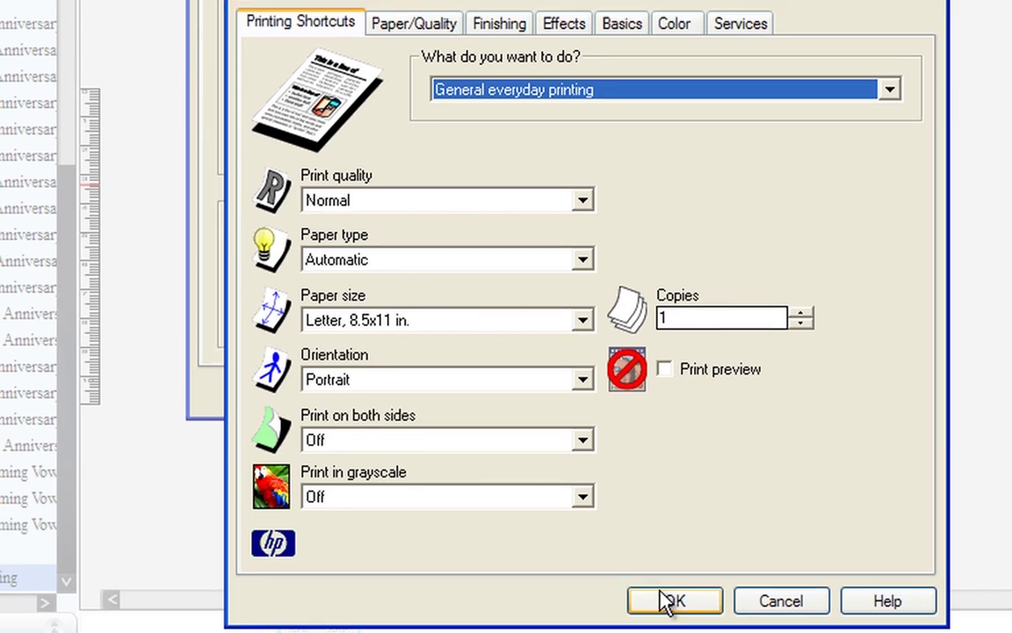
{"action": "left_click", "coordinate": [668, 580]}
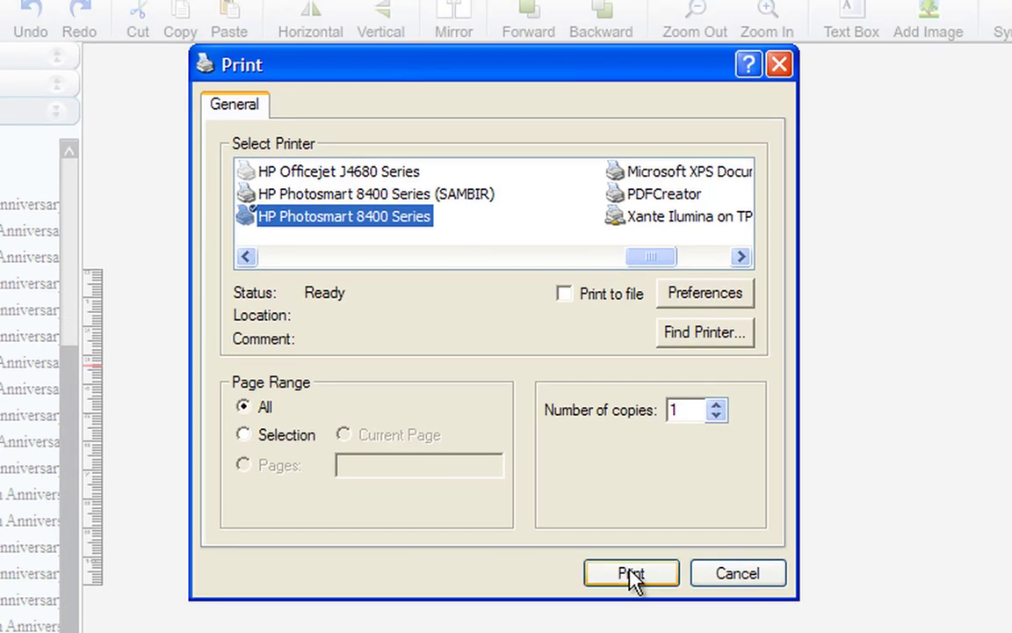
{"action": "left_click", "coordinate": [726, 580]}
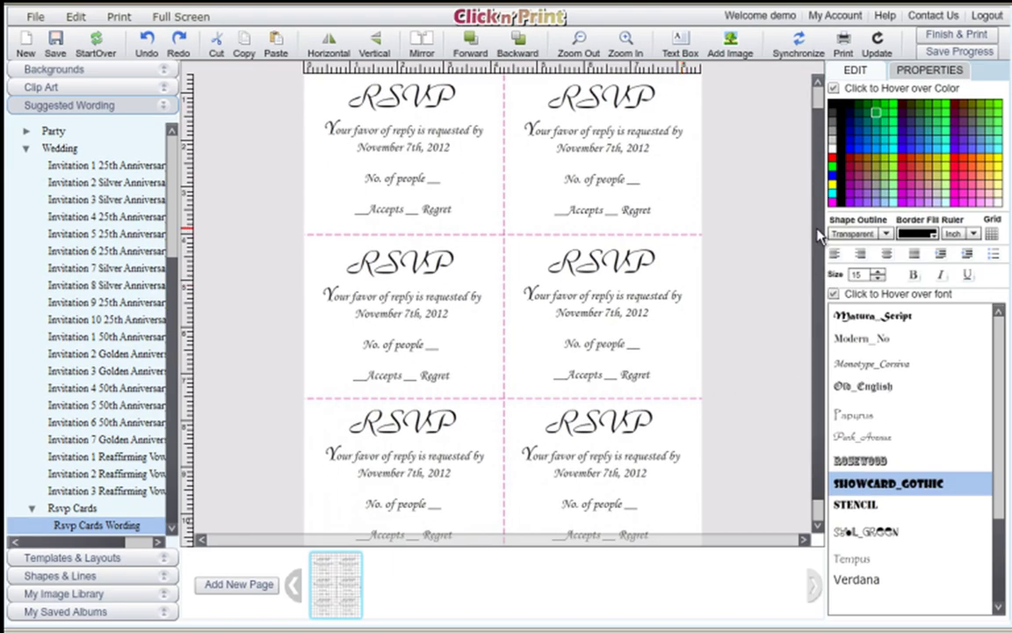
{"action": "scroll", "coordinate": [818, 231], "scroll_direction": "up", "scroll_amount": 1}
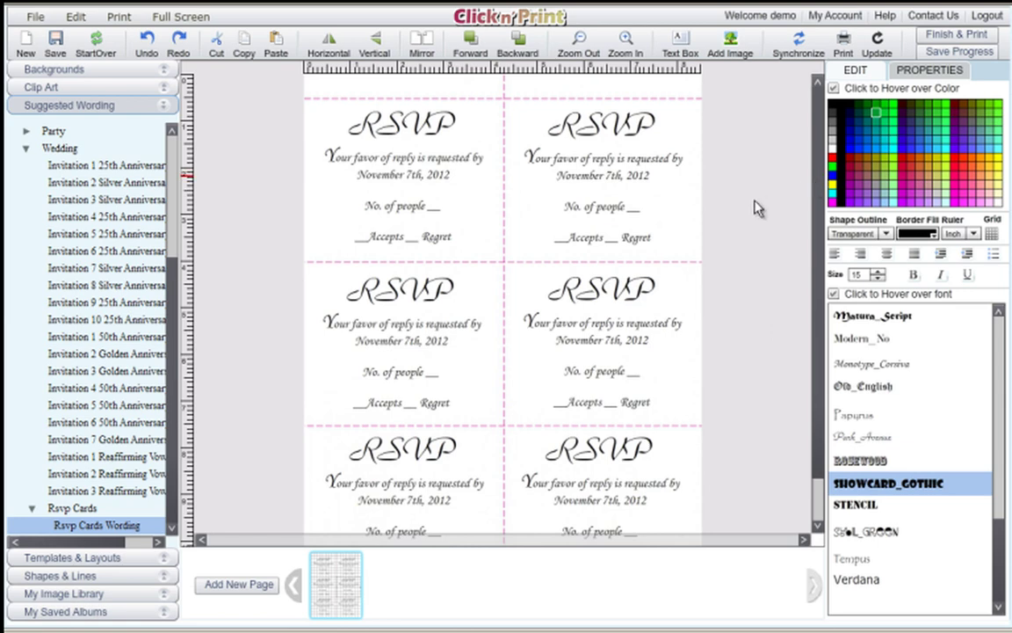